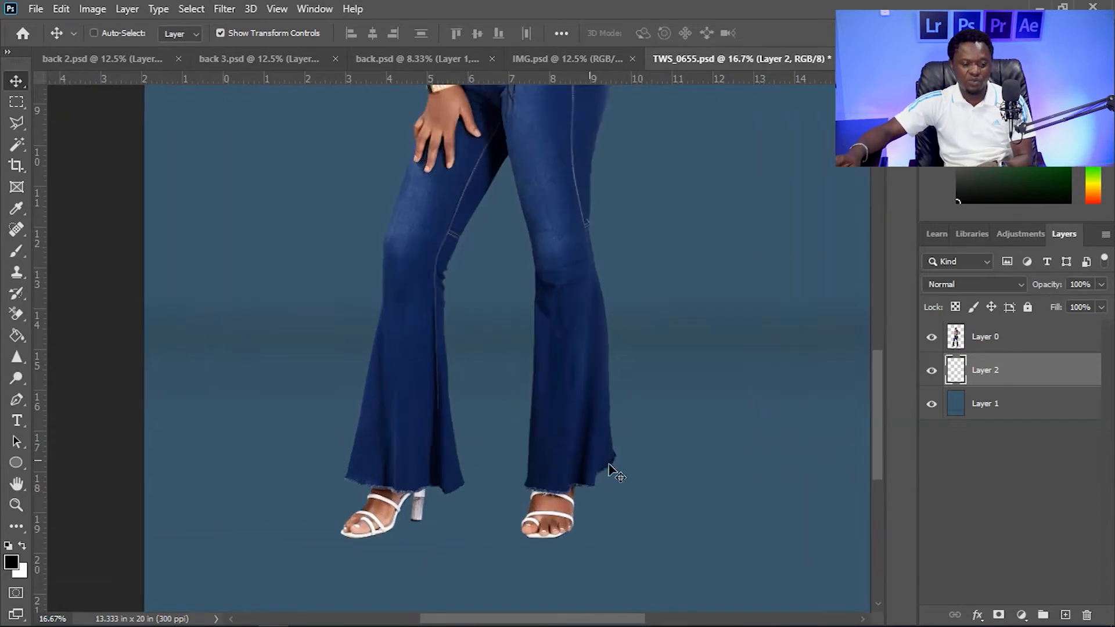
Set up the Brush tool with black (000000) as the foreground color for painting at the model's feet
left_click_drag(510, 473, 597, 194)
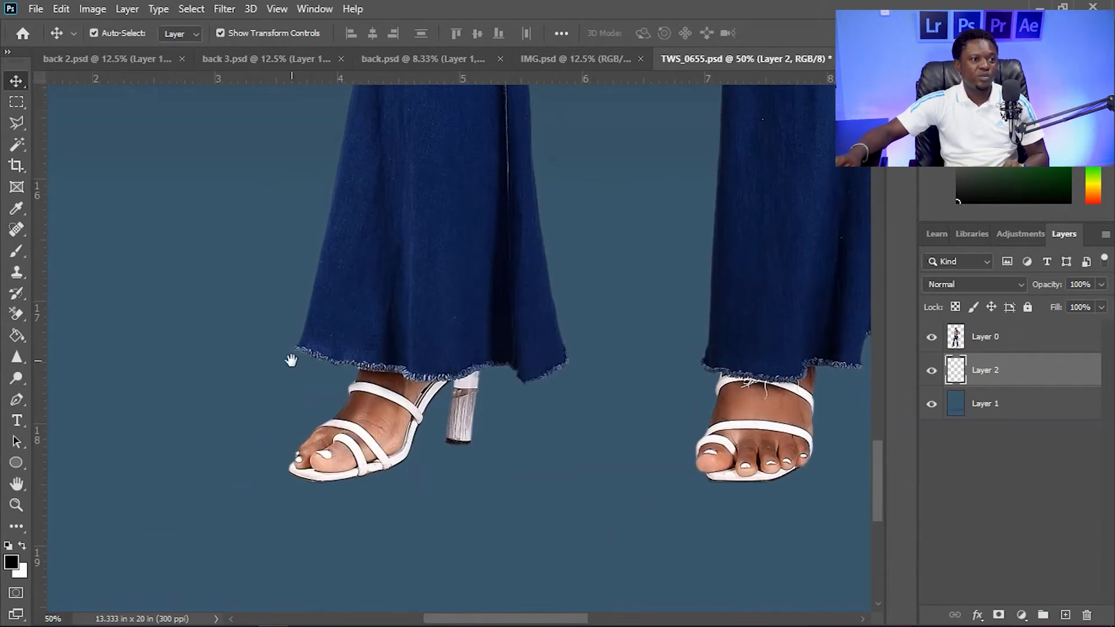
key("ctrl+plus")
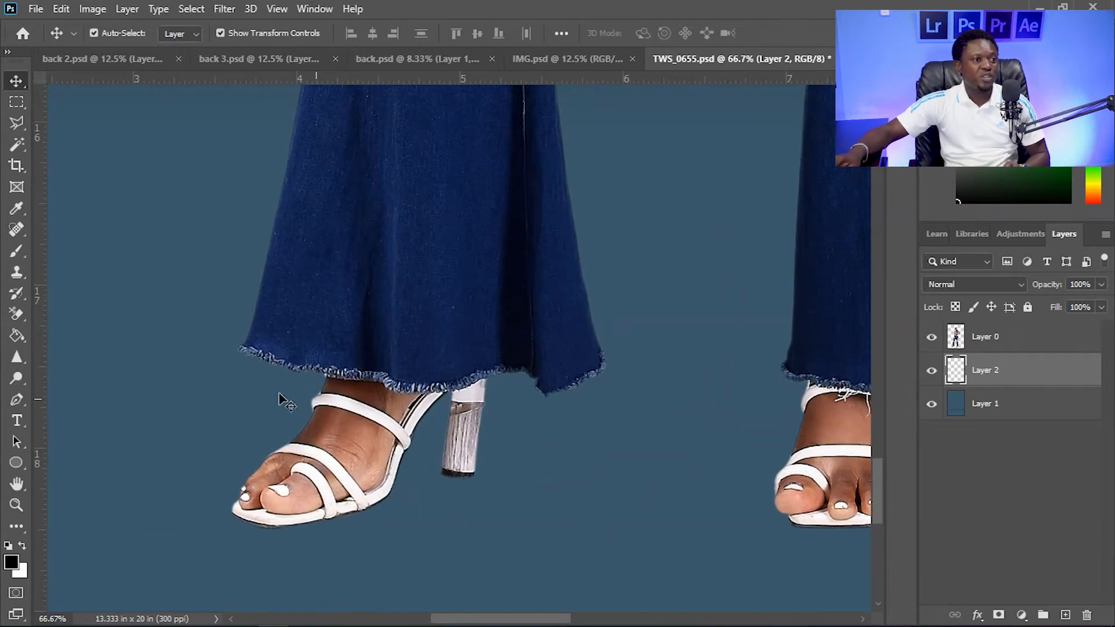
key("ctrl+plus")
left_click_drag(260, 398, 579, 259)
left_click(16, 250)
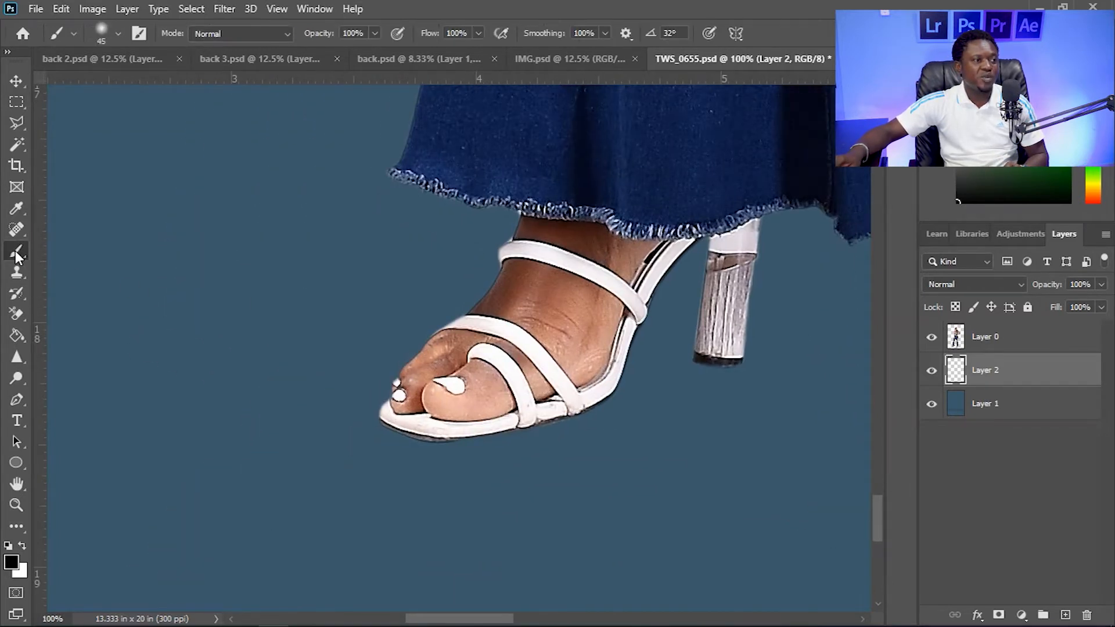
left_click(11, 561)
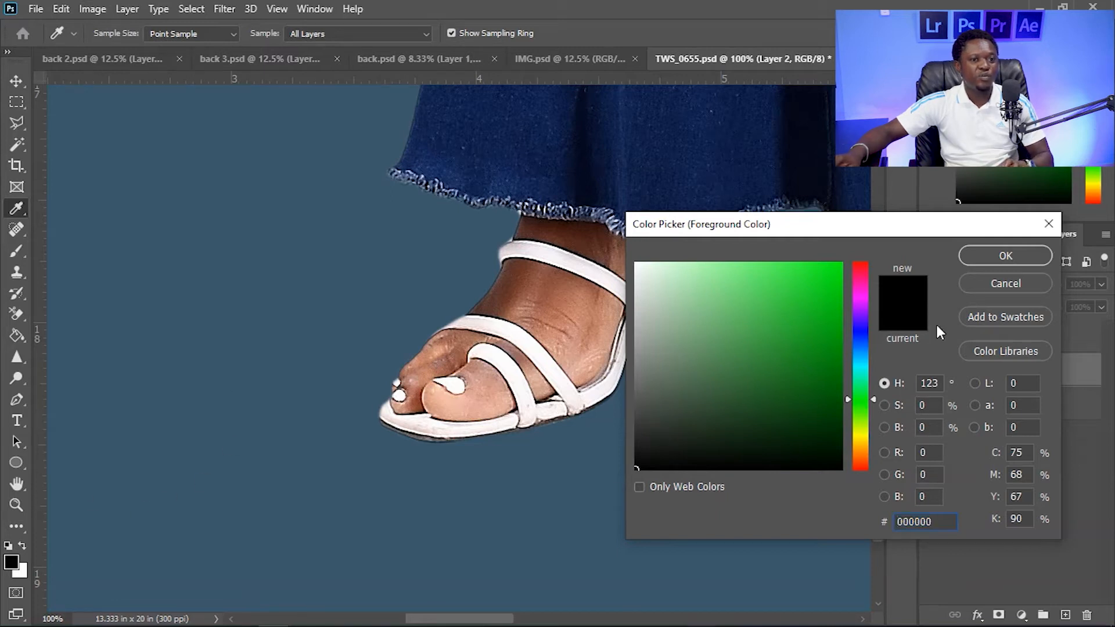
left_click(1005, 257)
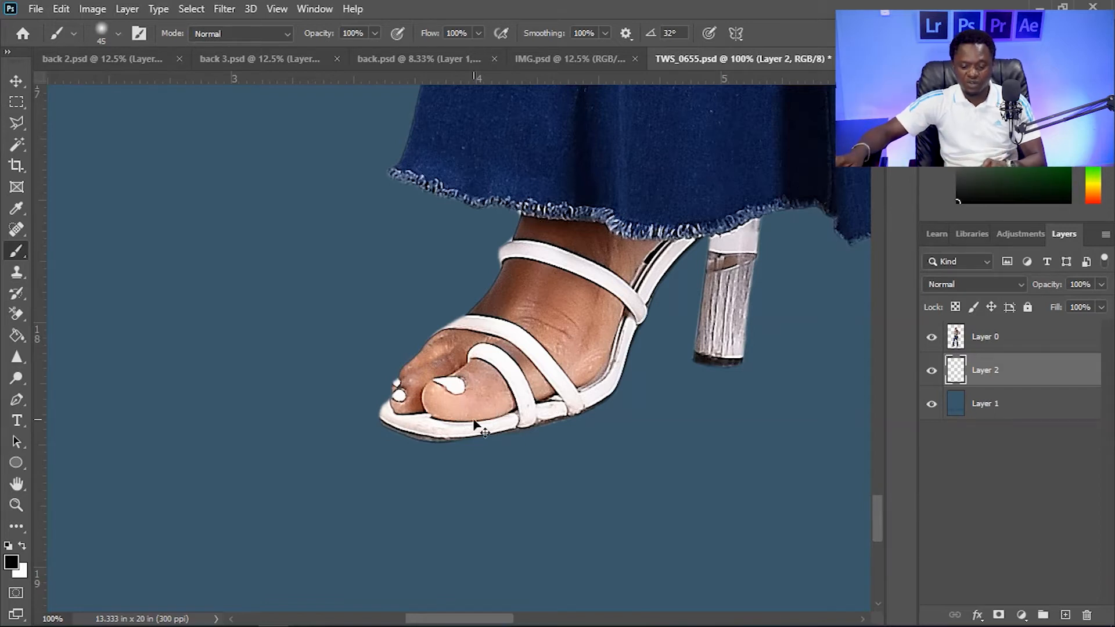
Paint a thin black contact shadow along the sole of the side-facing sandal on Layer 2, then check the stroke by briefly hiding Layer 0
key("ctrl+plus")
left_click_drag(597, 407, 492, 331)
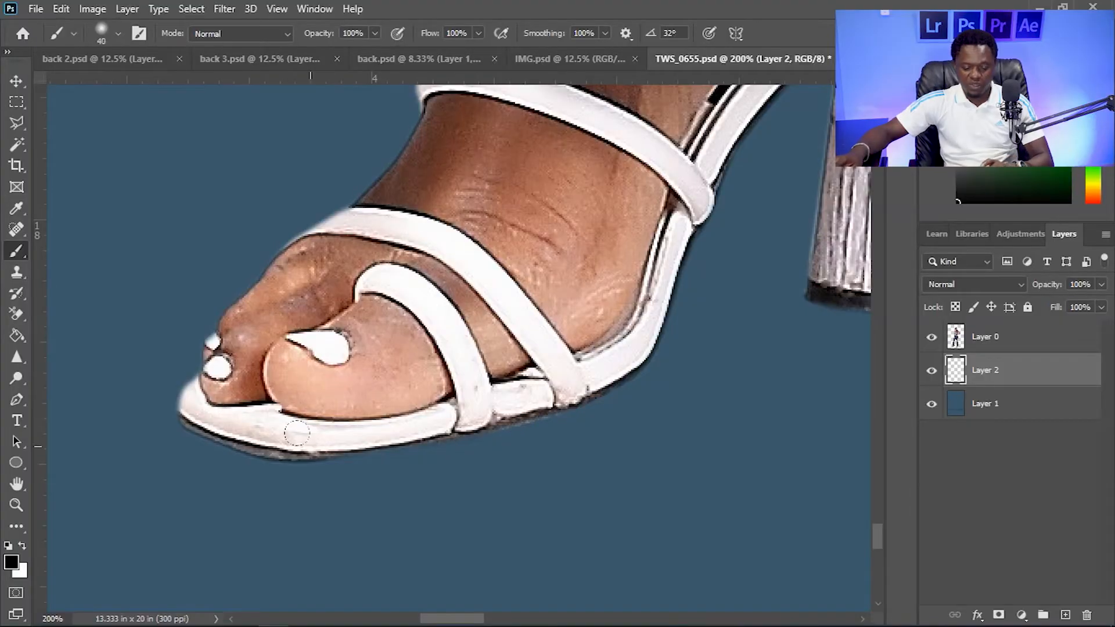
key("bracketleft")
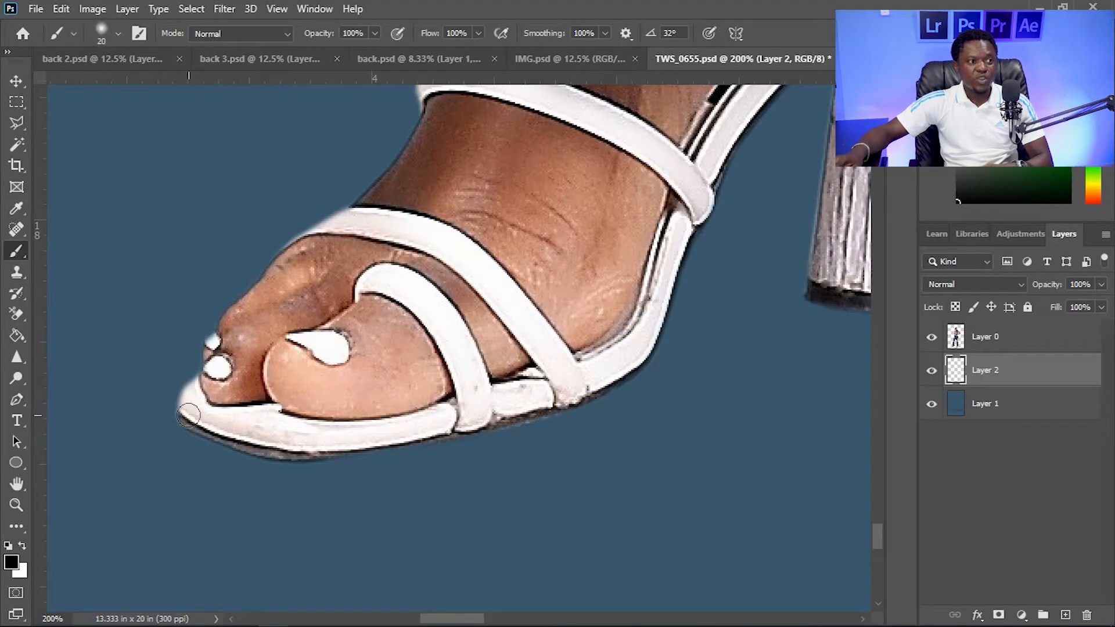
mouse_move(188, 413)
left_mouse_down()
mouse_move(258, 456)
mouse_move(321, 454)
mouse_move(507, 410)
mouse_move(558, 414)
mouse_move(625, 385)
mouse_move(661, 352)
mouse_move(671, 338)
mouse_move(653, 312)
left_mouse_up()
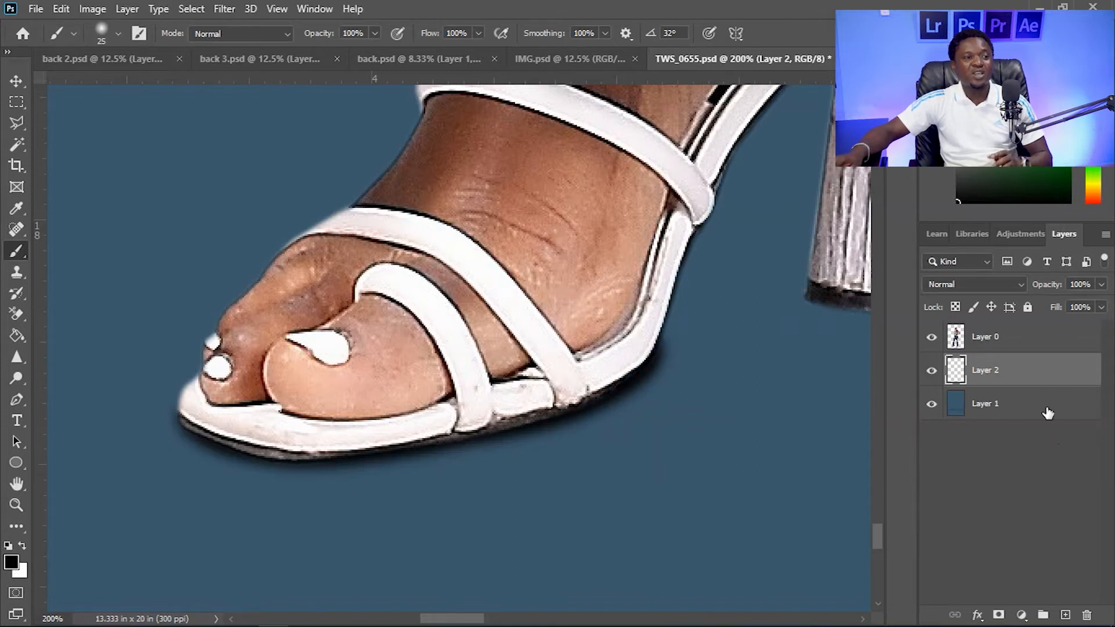
left_click(931, 337)
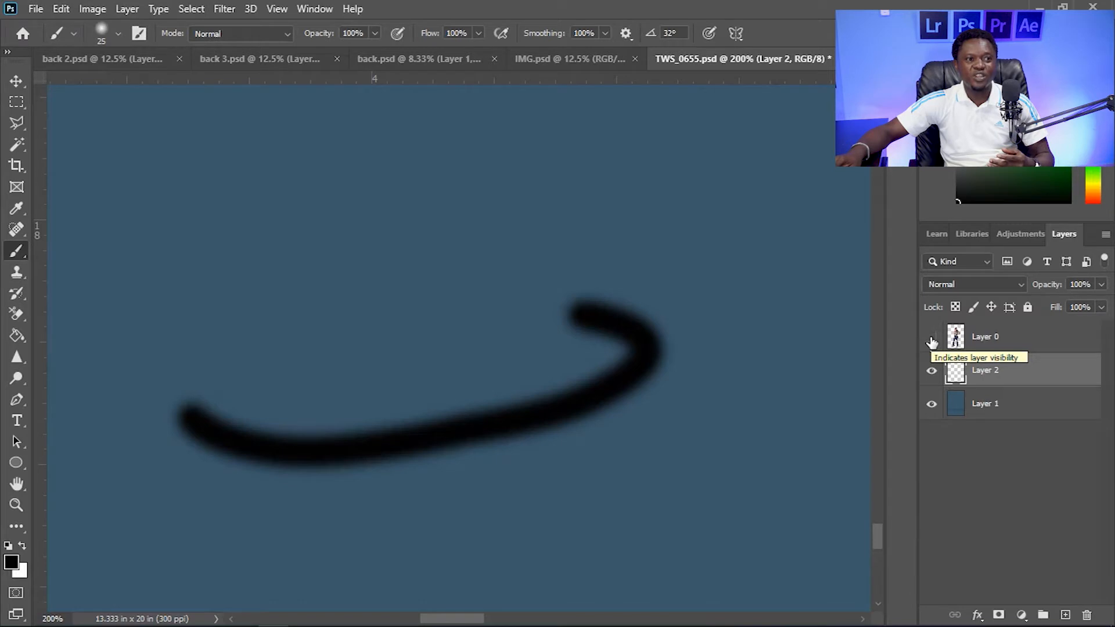
left_click(931, 339)
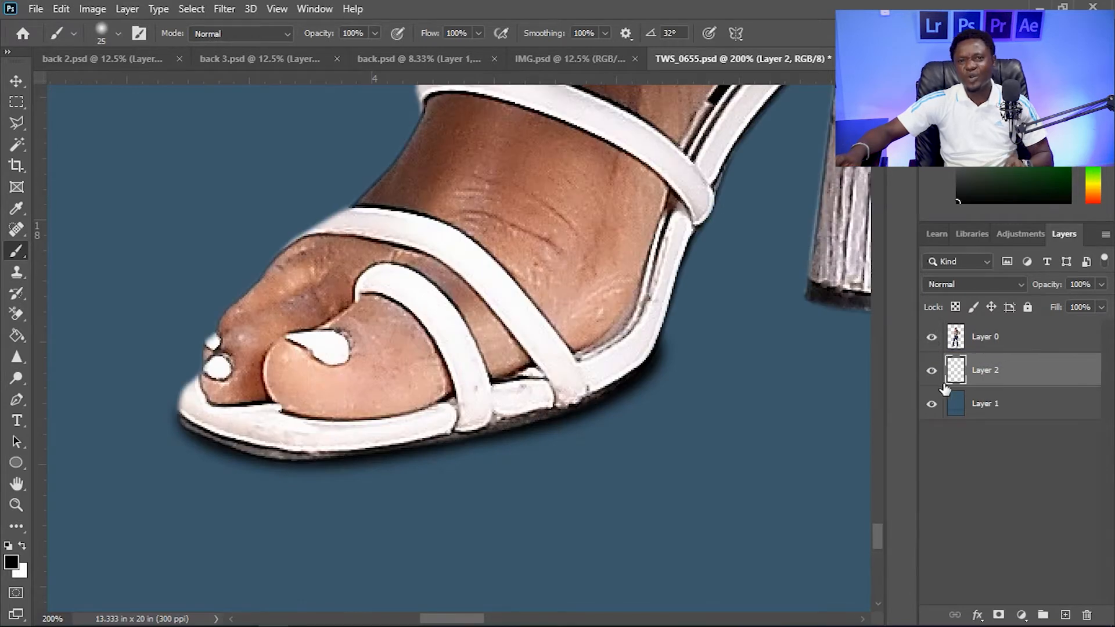
Paint black contact shadows on Layer 2 beneath the side-facing sandal's heel tip and along the sole of the front-facing sandal
left_click_drag(672, 373, 513, 412)
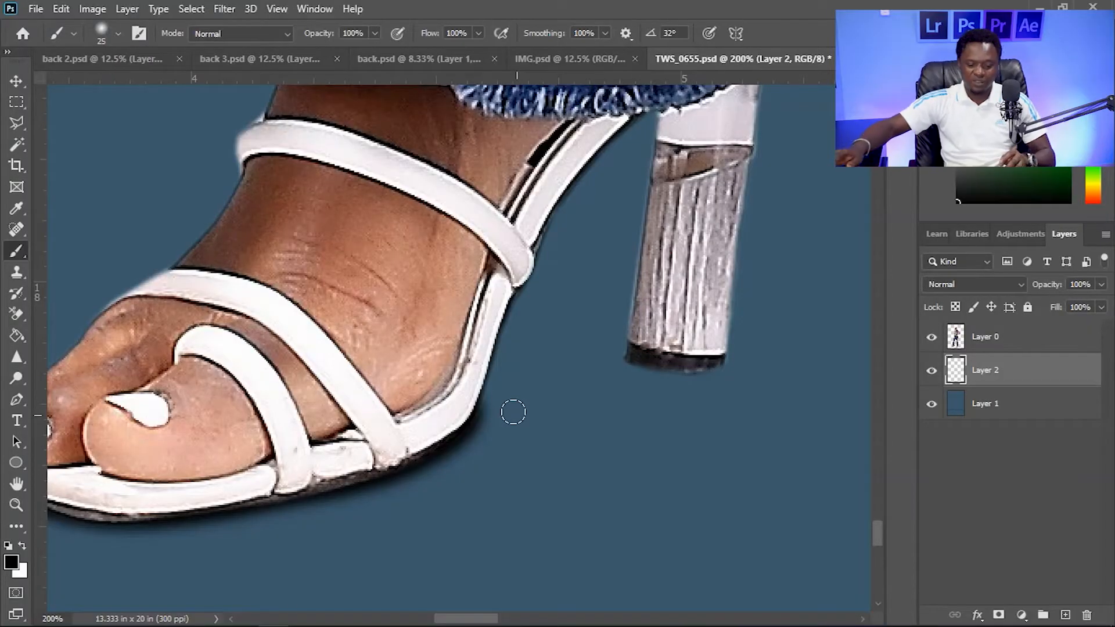
mouse_move(633, 352)
left_mouse_down()
mouse_move(624, 357)
mouse_move(713, 368)
mouse_move(727, 357)
left_mouse_up()
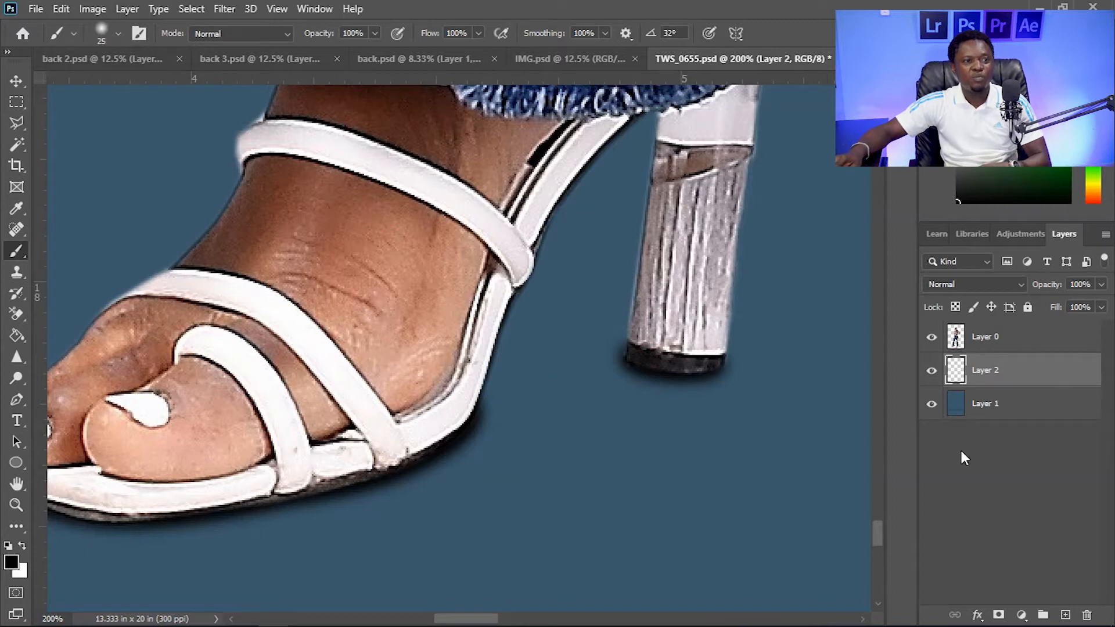
key("ctrl+minus")
key("ctrl+minus")
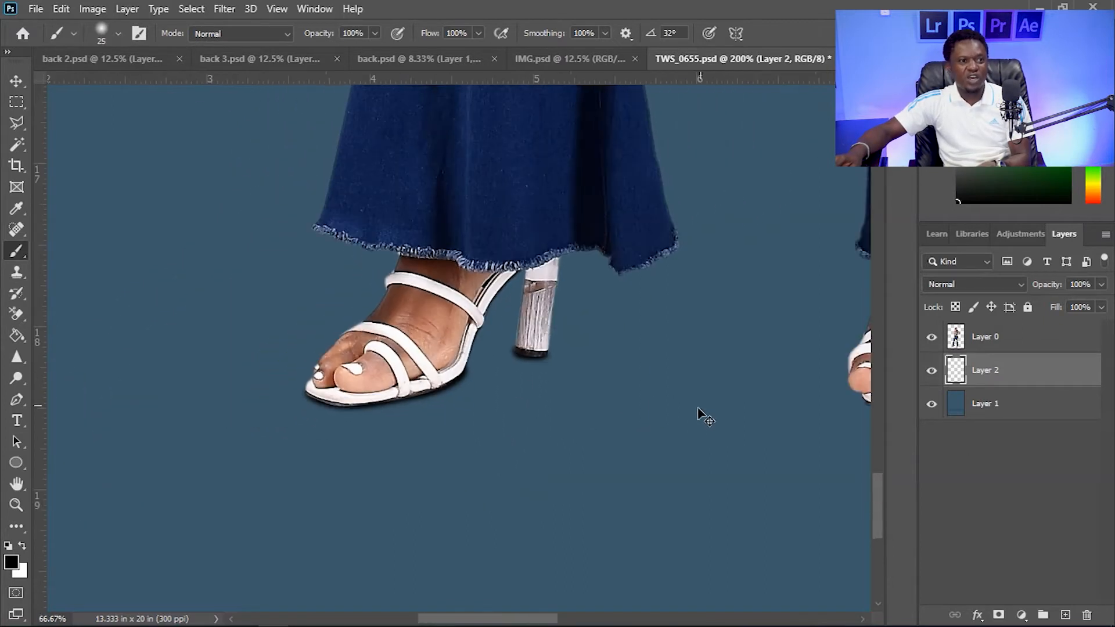
left_click_drag(699, 410, 480, 398)
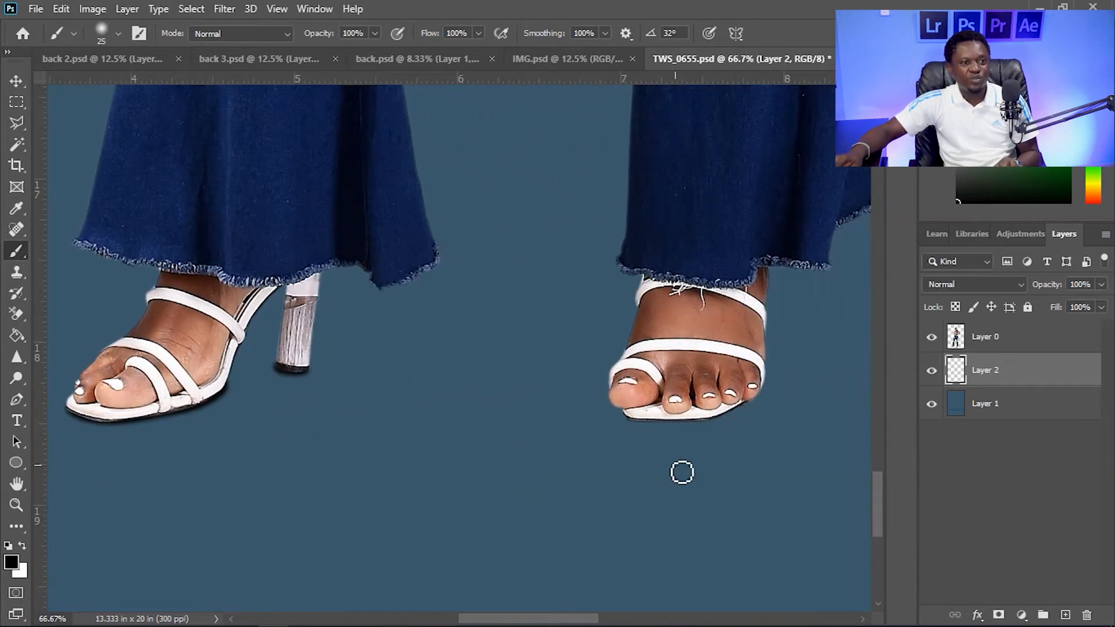
key("ctrl+plus")
key("ctrl+plus")
left_click_drag(684, 463, 251, 346)
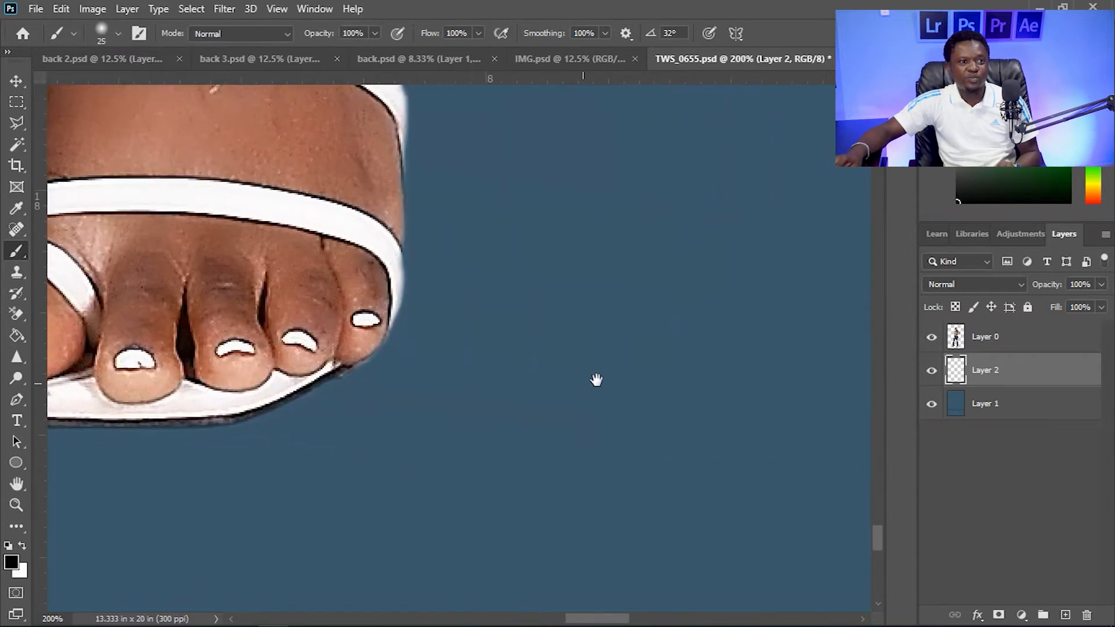
left_click_drag(596, 381, 660, 372)
mouse_move(125, 386)
left_mouse_down()
mouse_move(170, 416)
mouse_move(258, 416)
mouse_move(421, 391)
mouse_move(480, 363)
mouse_move(526, 310)
left_mouse_up()
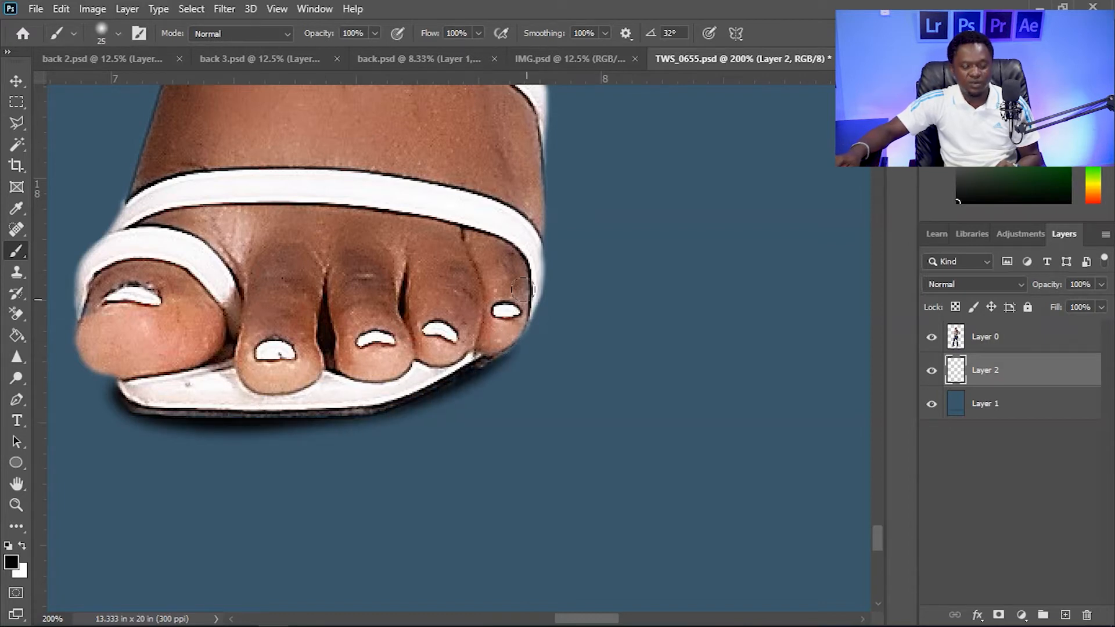
Add a new layer above Layer 2 and paint a soft black shadow between the heel and sole with a 45 px brush
scroll(476, 331, "down", 2)
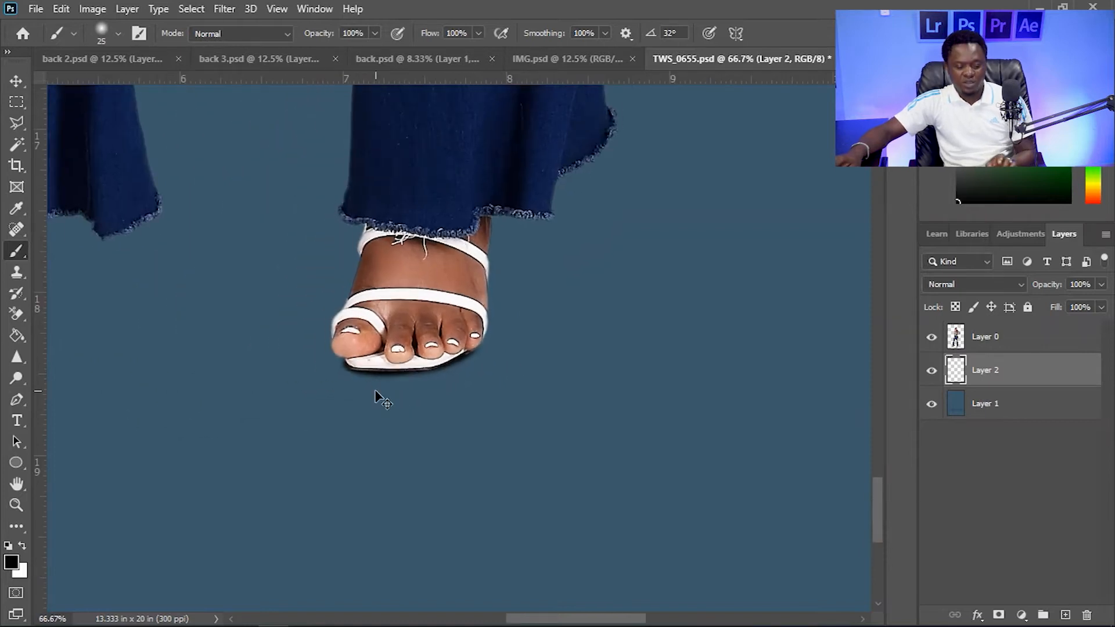
scroll(379, 393, "down", 1)
left_click_drag(295, 360, 523, 388)
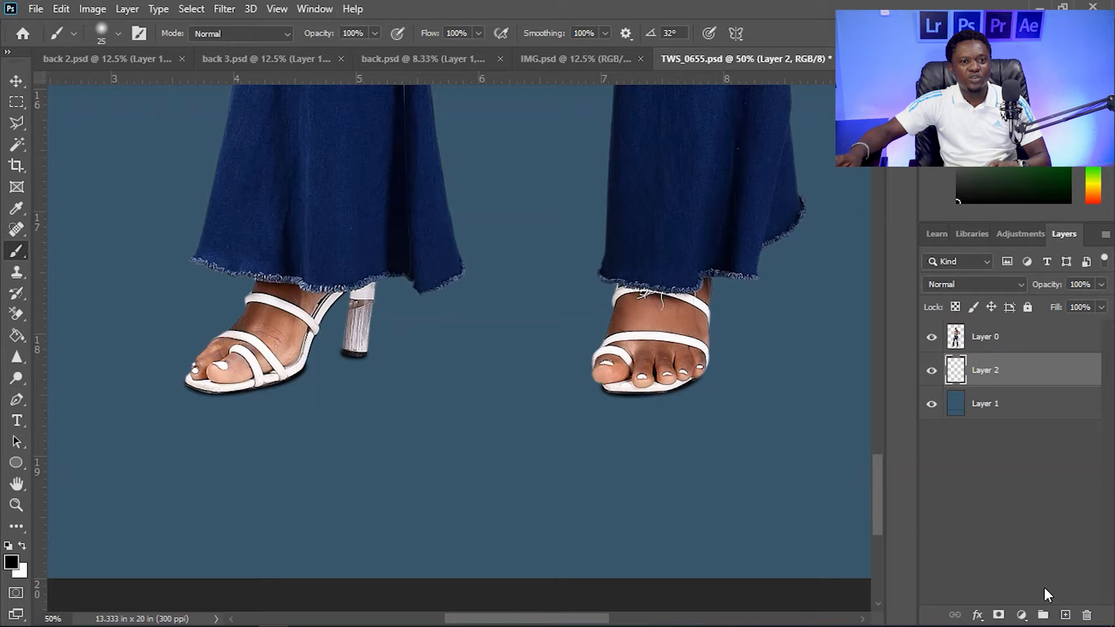
left_click(1064, 616)
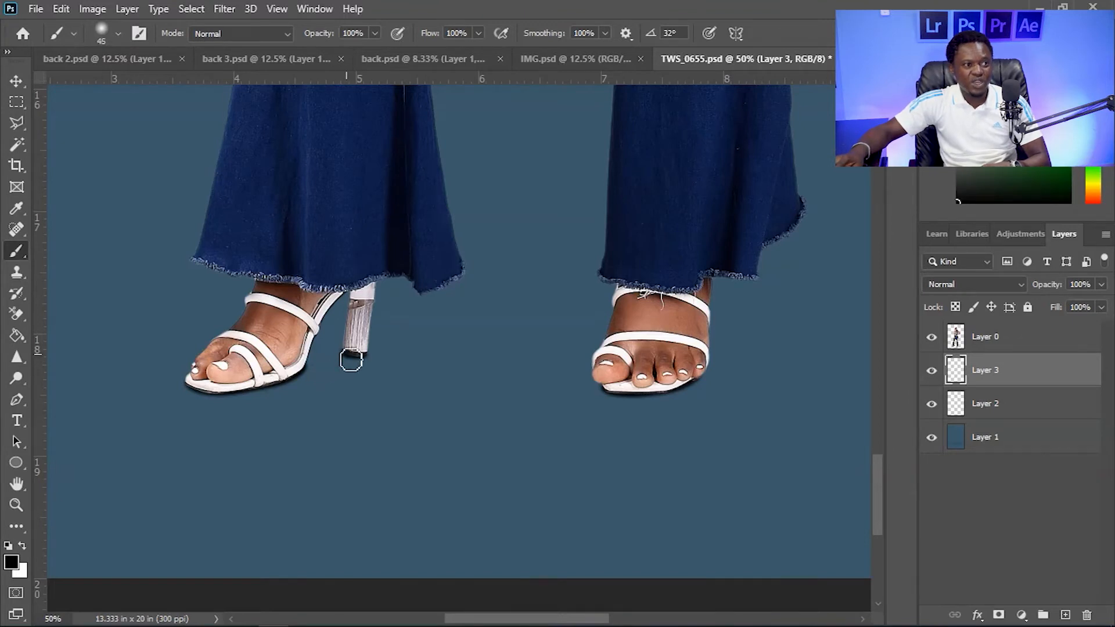
left_click_drag(352, 360, 274, 378)
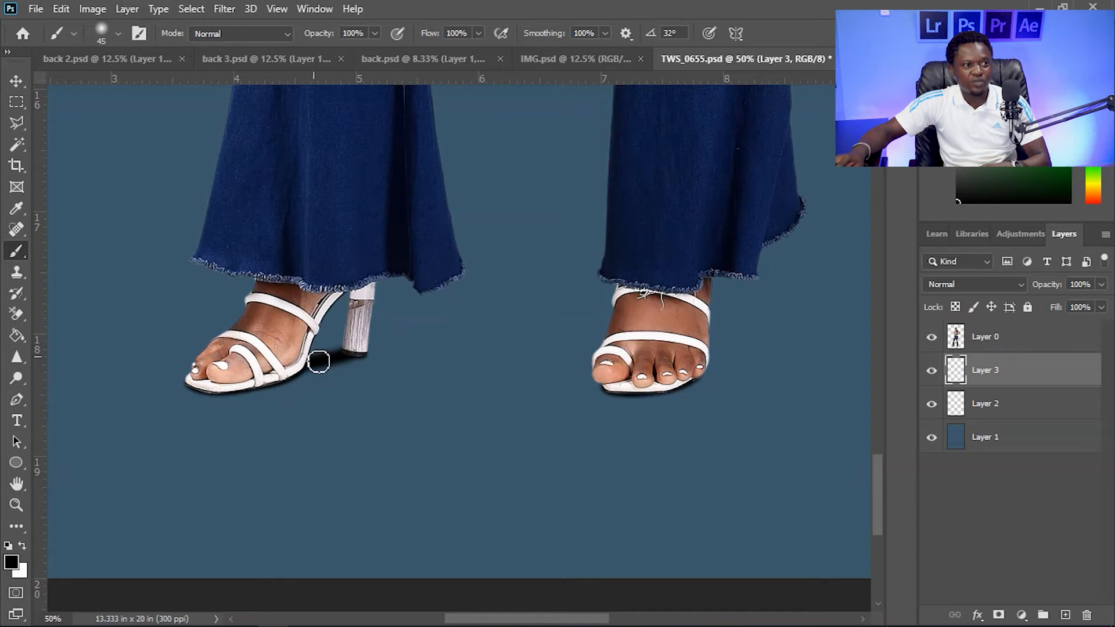
mouse_move(316, 366)
left_mouse_down()
mouse_move(303, 377)
mouse_move(329, 362)
left_mouse_up()
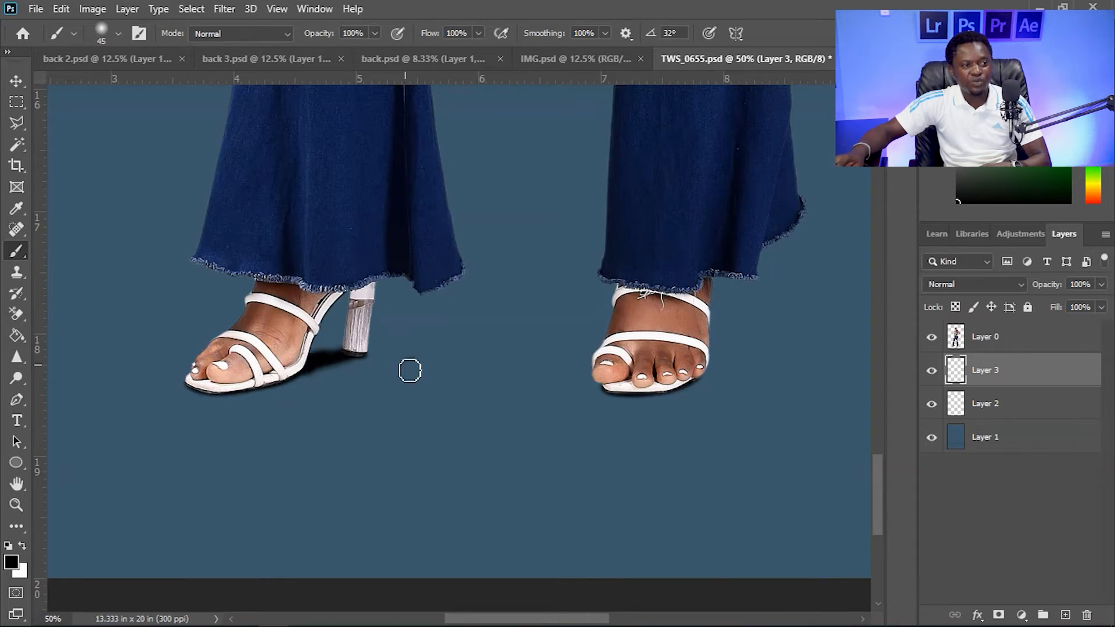
Reduce the Fill of Layer 3, which holds the heel-to-sole shadow, to 30%
key("ctrl+plus")
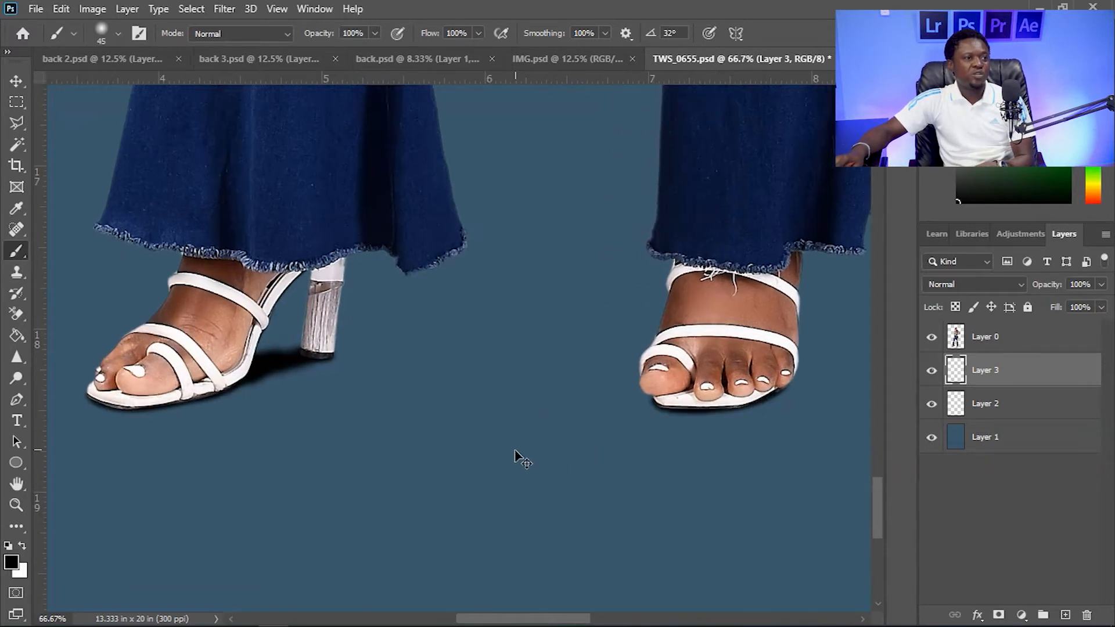
key("ctrl+plus")
left_click_drag(460, 443, 691, 406)
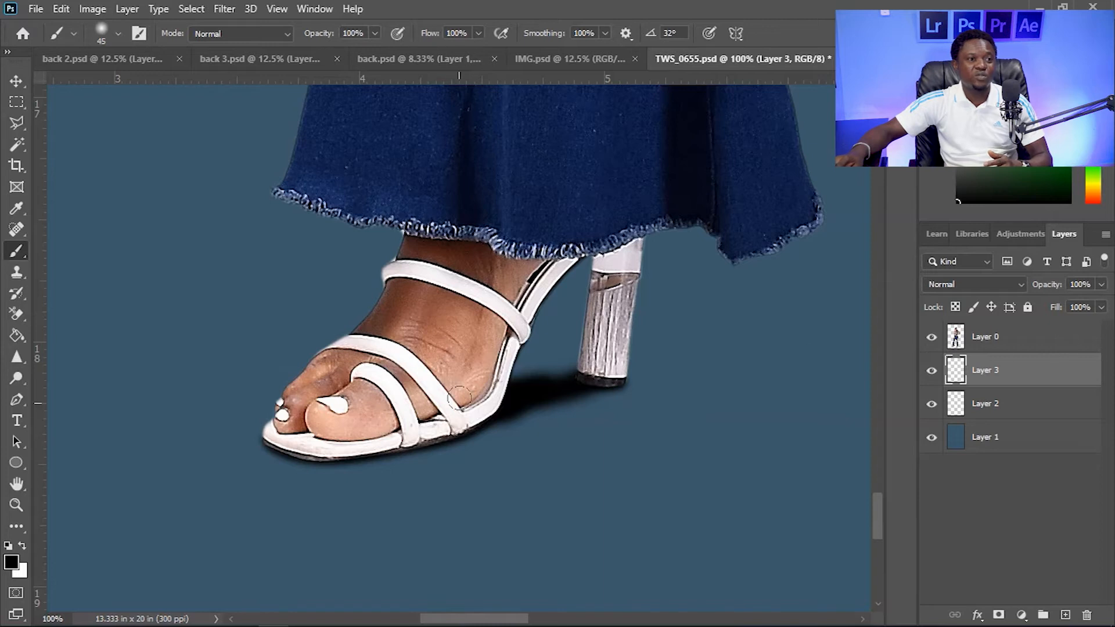
left_click(1102, 309)
left_click_drag(1098, 329, 1050, 341)
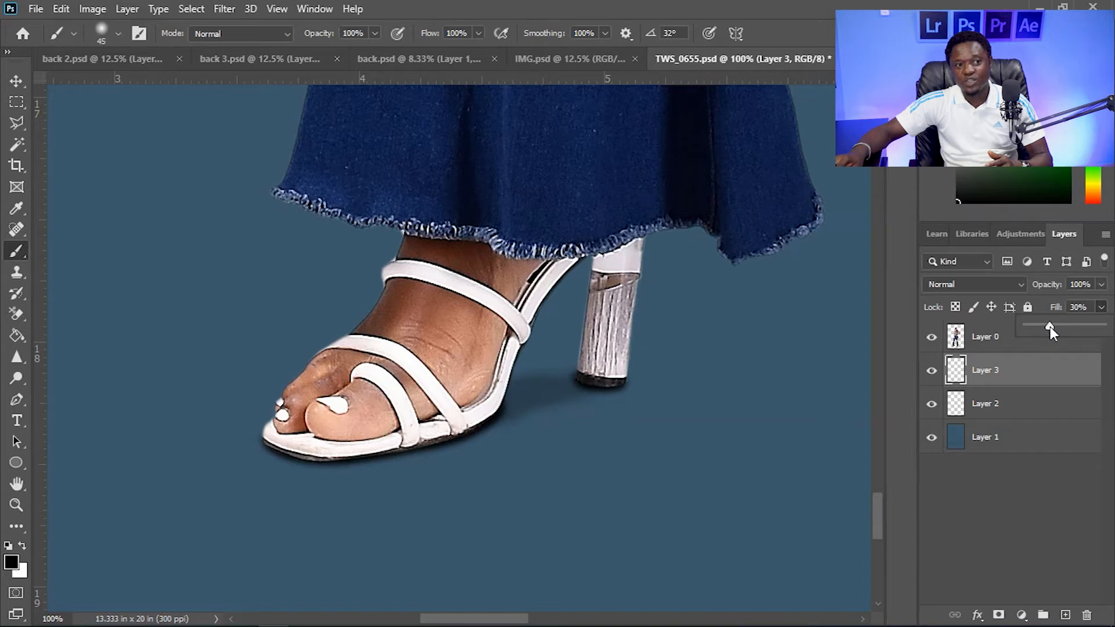
Add a new layer above Layer 3 and set the brush size to 60 px for a broader shadow
key("ctrl+minus")
key("ctrl+minus")
key("ctrl+minus")
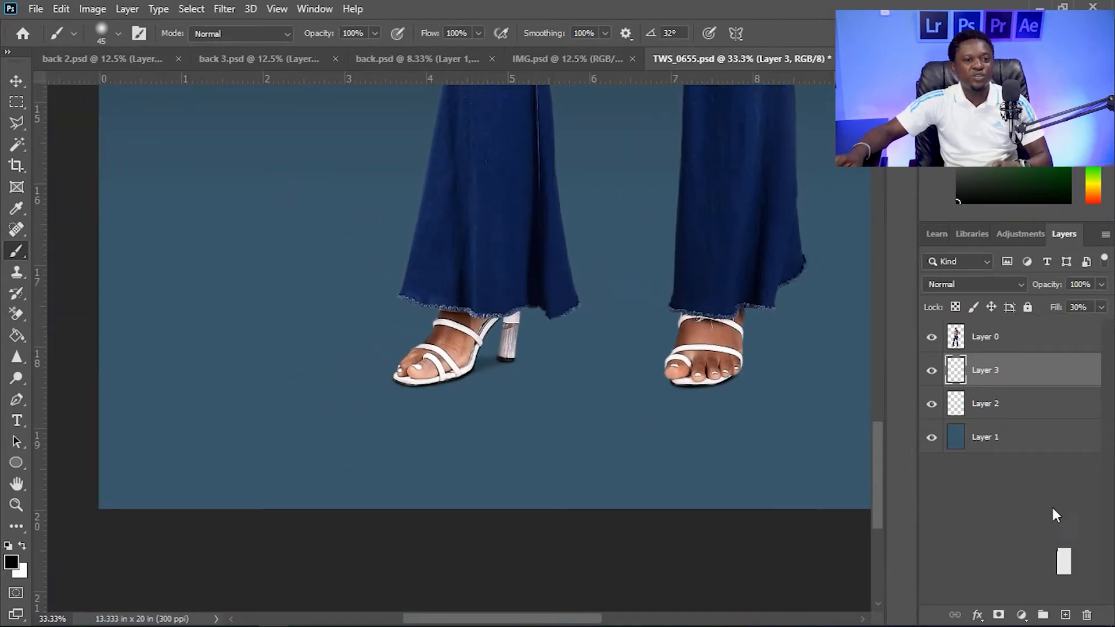
left_click(1065, 617)
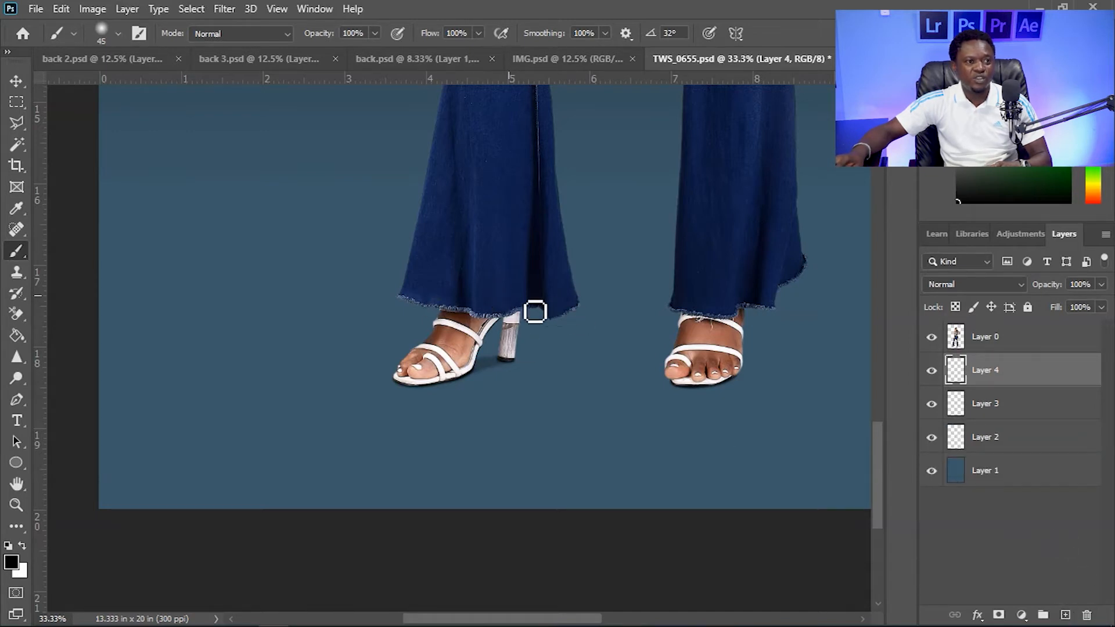
key("ctrl+plus")
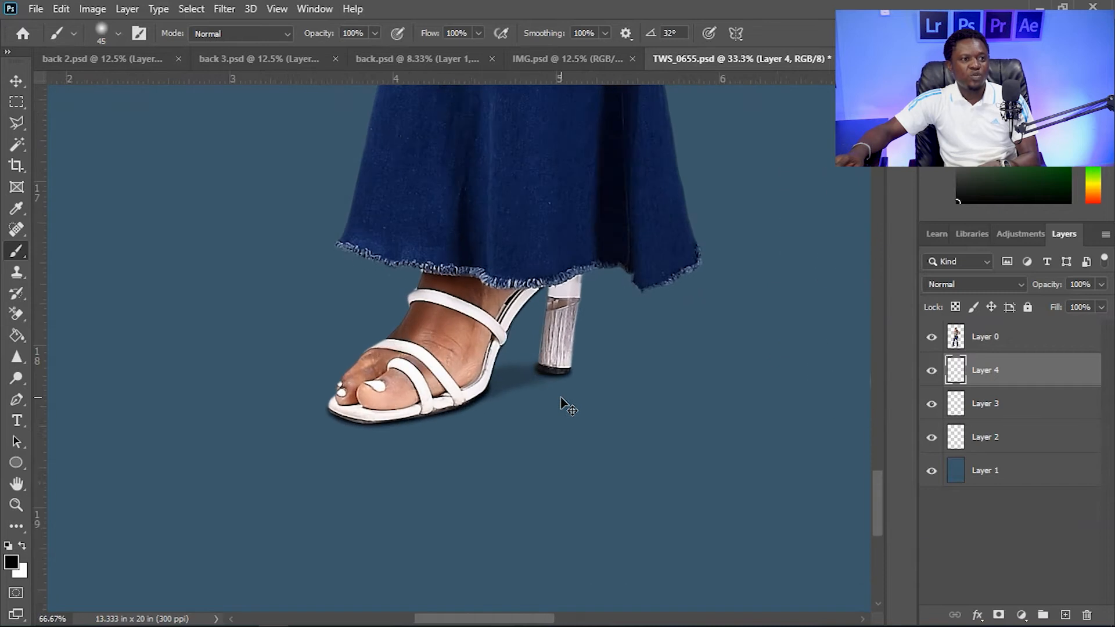
key("ctrl+plus")
key("bracketright")
key("bracketright")
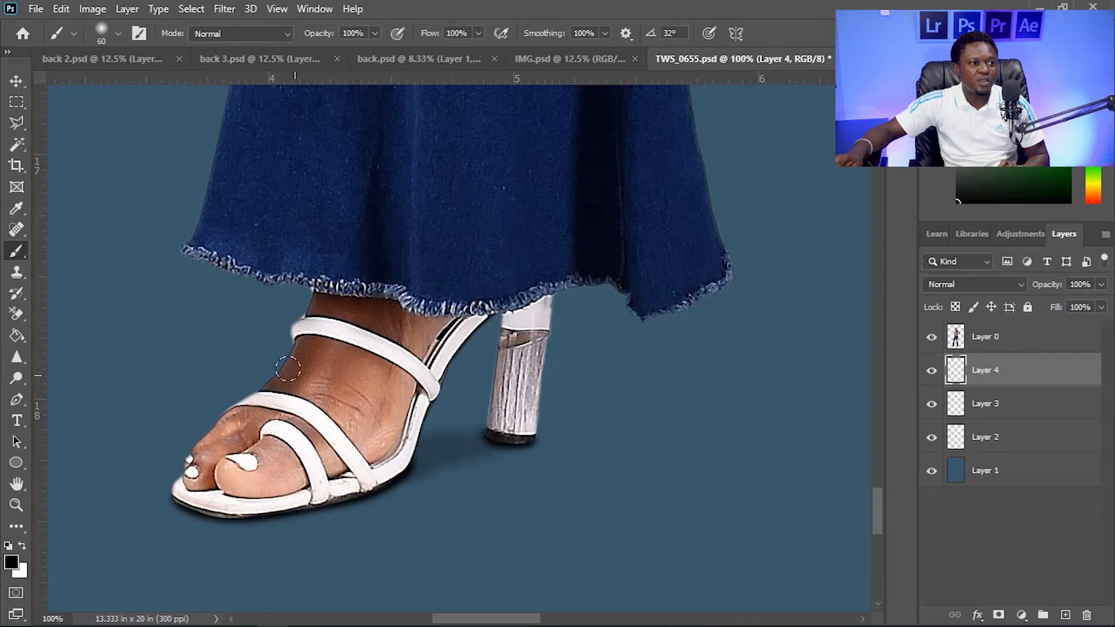
Paint a broad black cast shadow on Layer 4 behind the side-facing foot and around its heel, filling in the gaps
mouse_move(275, 369)
left_mouse_down()
mouse_move(196, 374)
mouse_move(263, 398)
left_mouse_up()
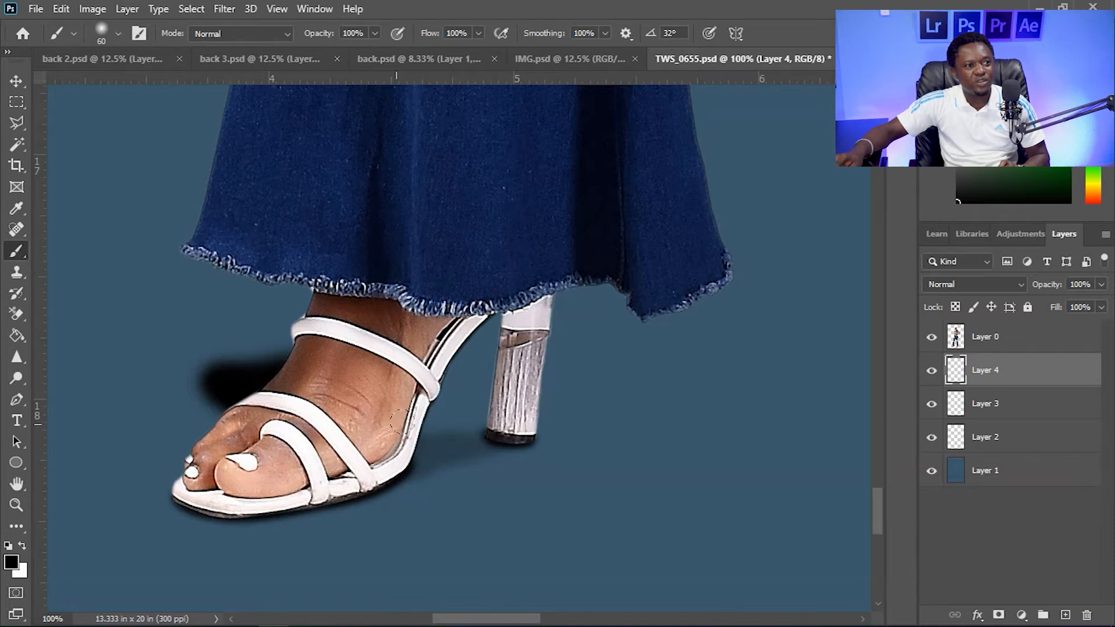
mouse_move(399, 414)
left_mouse_down()
mouse_move(429, 419)
mouse_move(430, 460)
mouse_move(498, 424)
left_mouse_up()
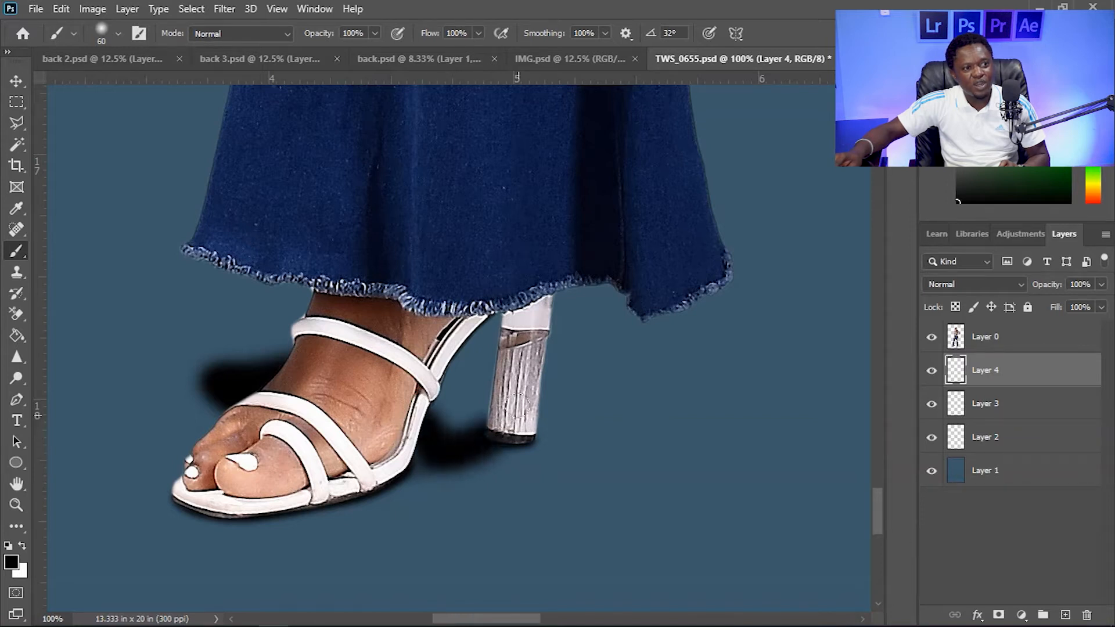
mouse_move(552, 391)
left_mouse_down()
mouse_move(599, 389)
mouse_move(611, 432)
mouse_move(659, 414)
mouse_move(682, 384)
mouse_move(596, 353)
mouse_move(461, 368)
left_mouse_up()
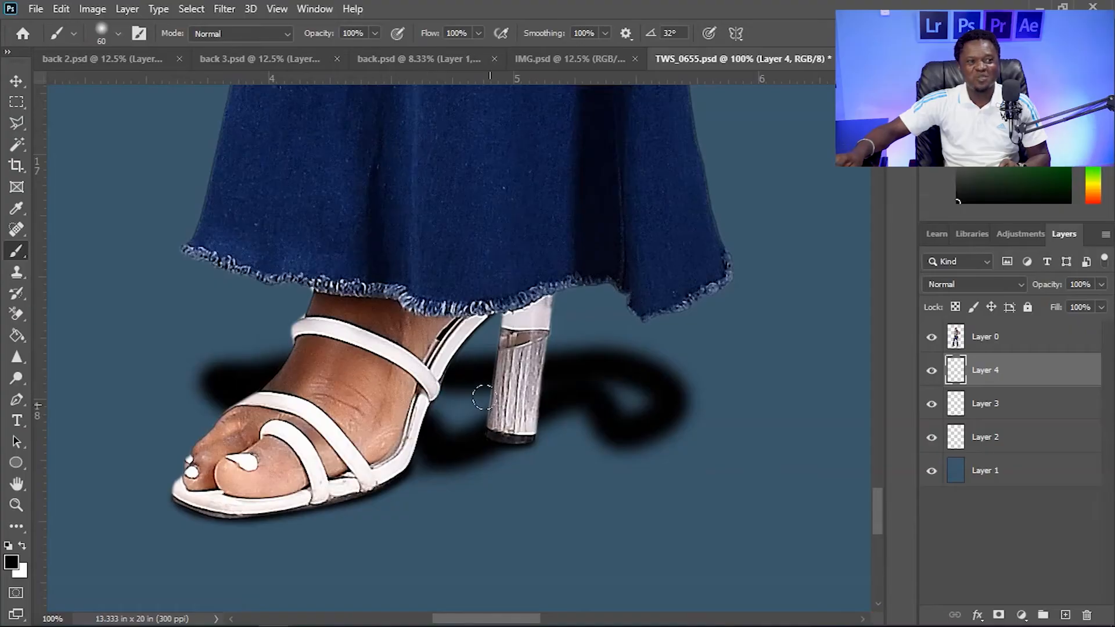
mouse_move(483, 397)
left_mouse_down()
mouse_move(430, 413)
mouse_move(466, 427)
left_mouse_up()
mouse_move(615, 383)
left_mouse_down()
mouse_move(642, 399)
mouse_move(611, 399)
mouse_move(510, 444)
mouse_move(442, 434)
mouse_move(444, 471)
mouse_move(406, 464)
mouse_move(413, 470)
left_mouse_up()
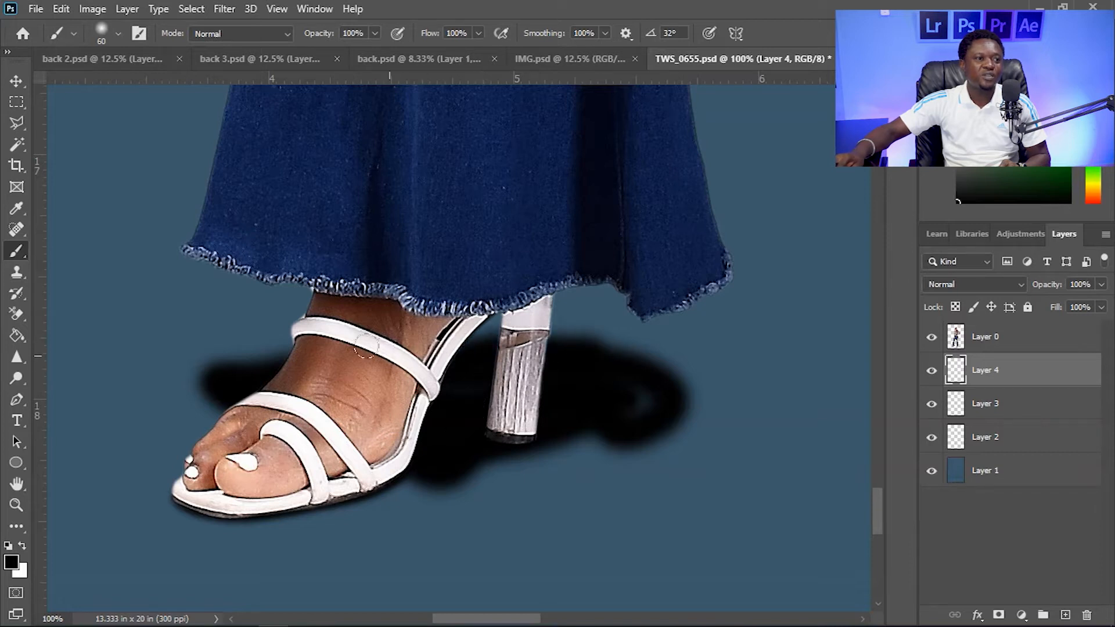
left_click_drag(254, 340, 248, 323)
mouse_move(303, 304)
left_mouse_down()
mouse_move(302, 328)
mouse_move(262, 352)
left_mouse_up()
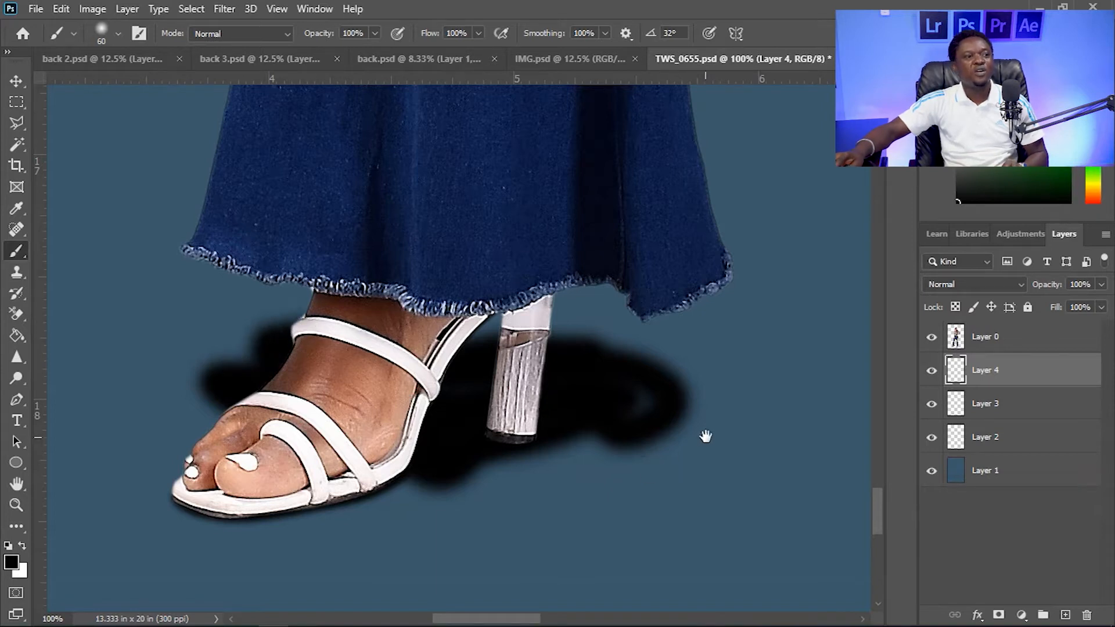
Paint a broad black cast shadow on Layer 4 behind and on both sides of the front-facing foot, filling in its gaps
left_click_drag(704, 436, 552, 433)
mouse_move(638, 412)
left_mouse_down()
mouse_move(538, 443)
mouse_move(540, 422)
left_mouse_up()
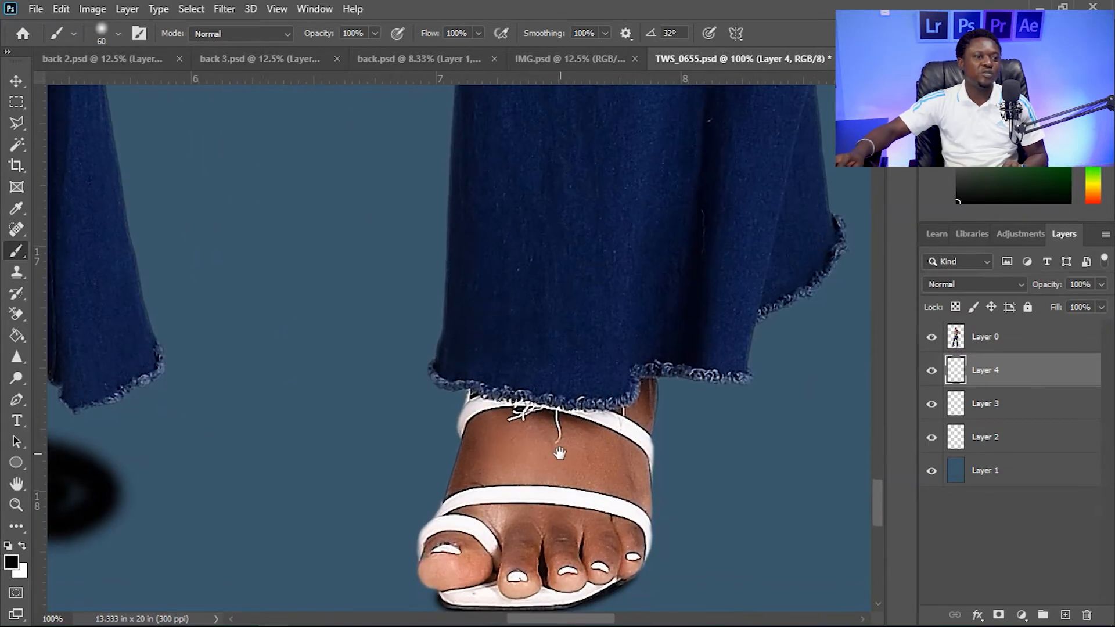
mouse_move(458, 440)
left_mouse_down()
mouse_move(449, 439)
mouse_move(444, 458)
mouse_move(459, 470)
mouse_move(448, 477)
left_mouse_up()
mouse_move(659, 482)
left_mouse_down()
mouse_move(677, 461)
mouse_move(637, 444)
mouse_move(684, 437)
mouse_move(730, 468)
mouse_move(754, 468)
mouse_move(770, 461)
mouse_move(764, 444)
mouse_move(726, 419)
mouse_move(845, 395)
mouse_move(852, 362)
mouse_move(831, 348)
mouse_move(780, 347)
mouse_move(588, 391)
left_mouse_up()
mouse_move(832, 364)
left_mouse_down()
mouse_move(836, 332)
mouse_move(810, 328)
mouse_move(735, 354)
left_mouse_up()
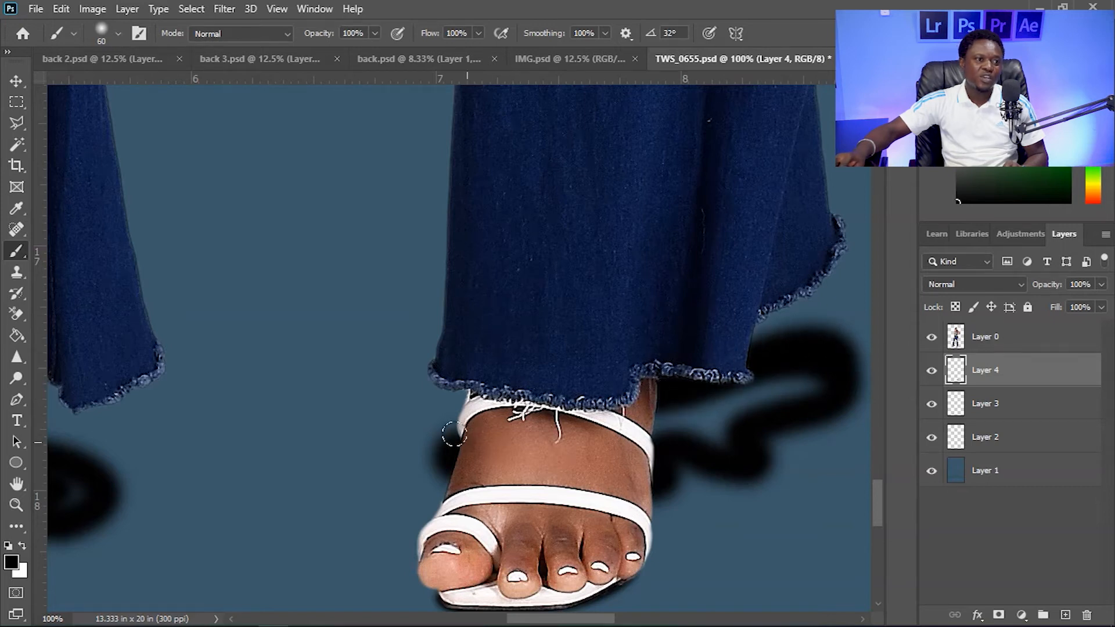
mouse_move(424, 440)
left_mouse_down()
mouse_move(439, 410)
mouse_move(676, 440)
mouse_move(722, 429)
mouse_move(683, 418)
mouse_move(622, 442)
mouse_move(727, 422)
mouse_move(769, 397)
mouse_move(742, 402)
mouse_move(823, 375)
mouse_move(694, 413)
mouse_move(782, 360)
mouse_move(743, 388)
mouse_move(594, 422)
mouse_move(625, 417)
mouse_move(604, 439)
mouse_move(655, 437)
left_mouse_up()
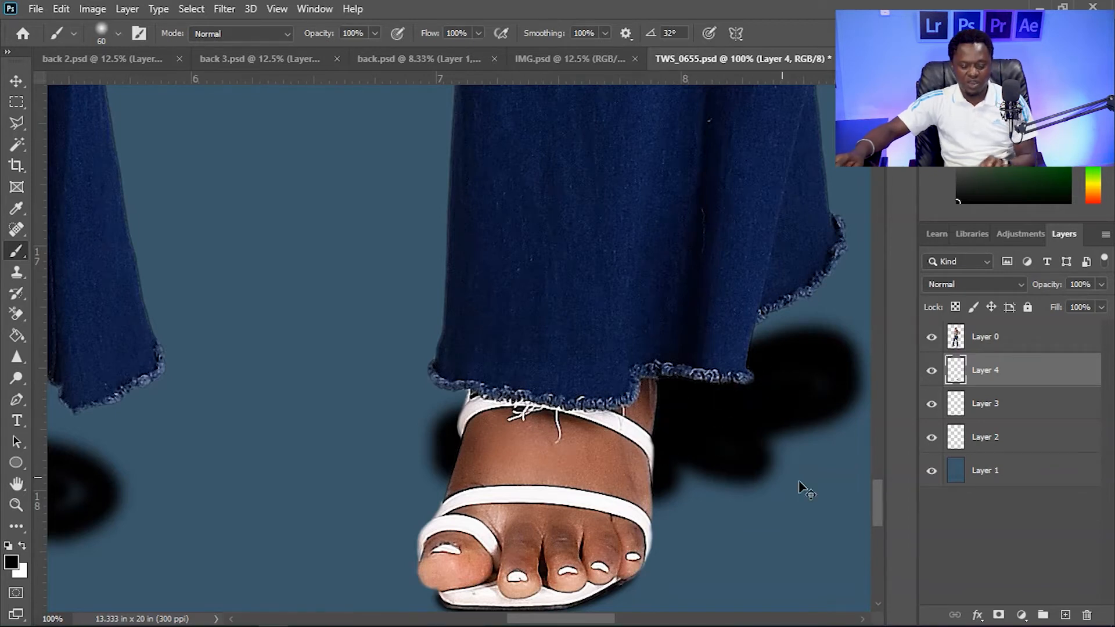
Reduce the Fill of Layer 4, which holds the broad cast shadows, to 36%
key("ctrl+minus")
key("ctrl+minus")
key("ctrl+minus")
key("ctrl+minus")
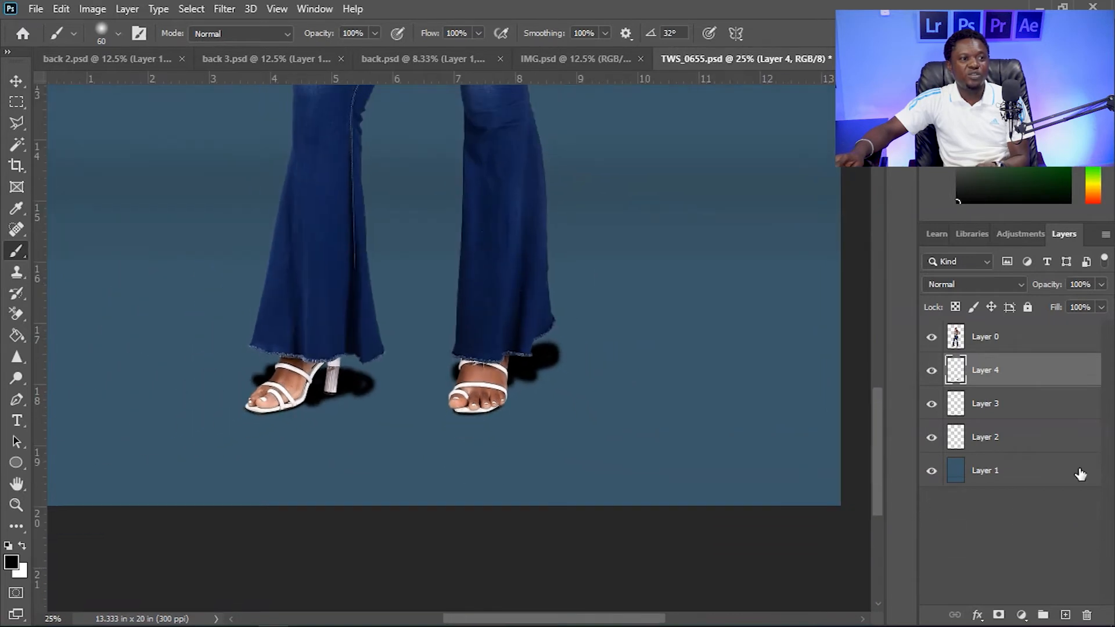
left_click(1103, 308)
left_click_drag(1101, 334, 1052, 340)
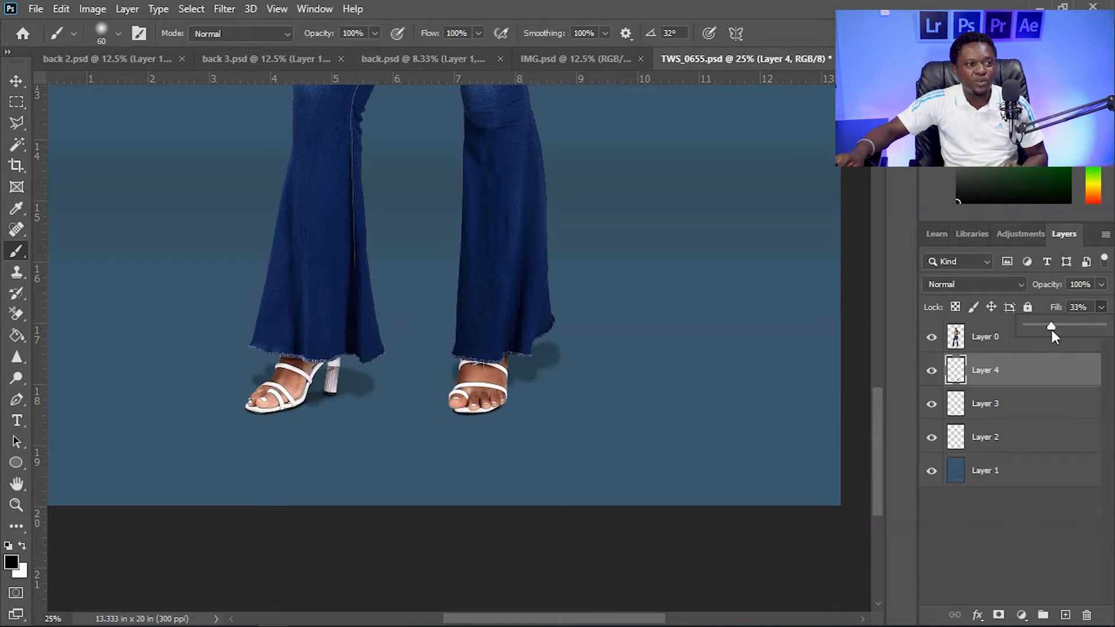
Check the cast shadows around both feet up close and lower Layer 4's Fill to 13%
key("ctrl+plus")
key("ctrl+plus")
key("ctrl+plus")
key("ctrl+plus")
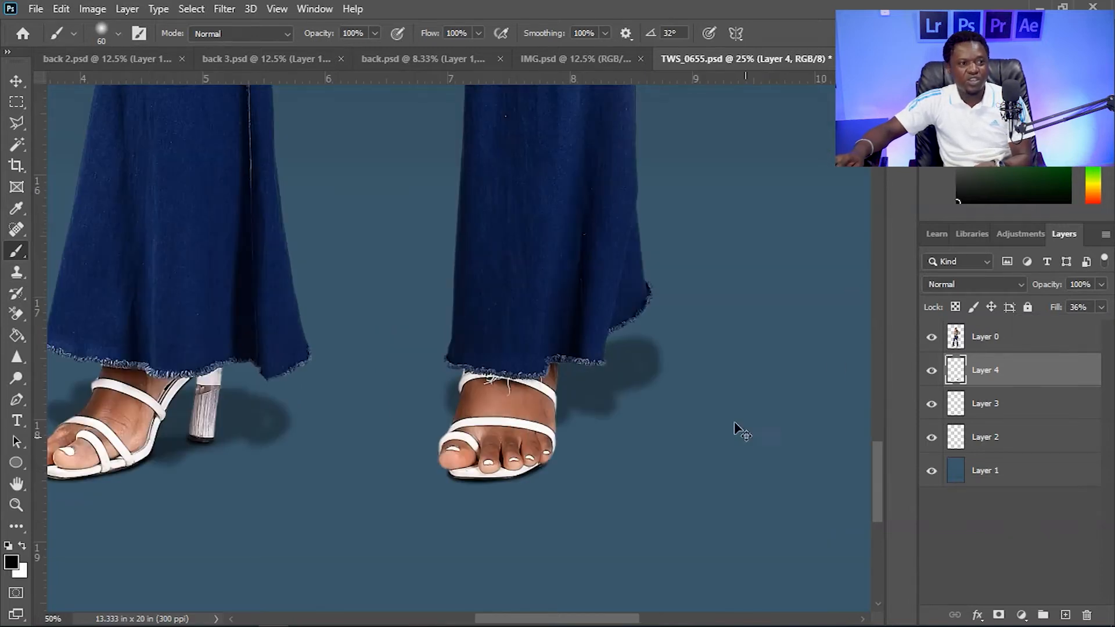
left_click_drag(229, 493, 562, 460)
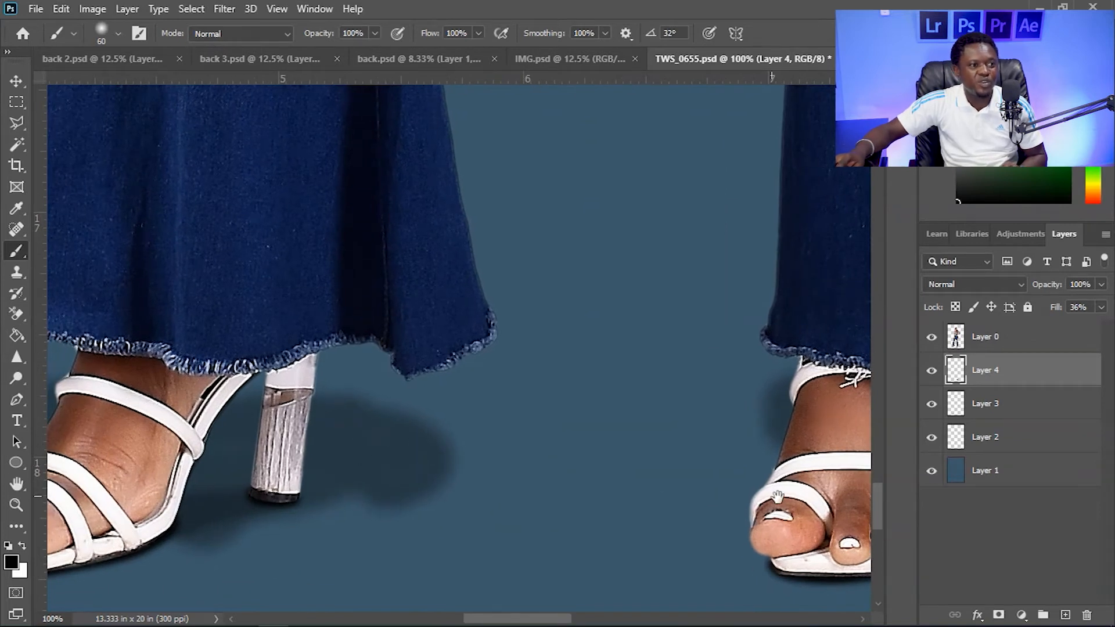
left_click_drag(777, 496, 488, 491)
left_click_drag(701, 443, 414, 479)
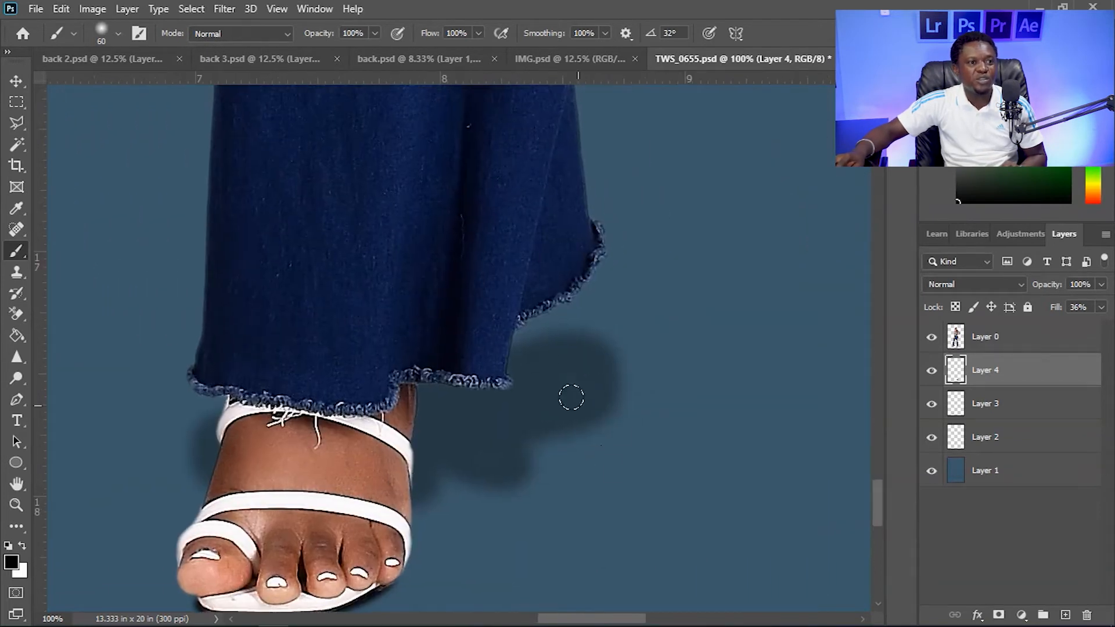
key("ctrl+minus")
key("ctrl+minus")
key("ctrl+minus")
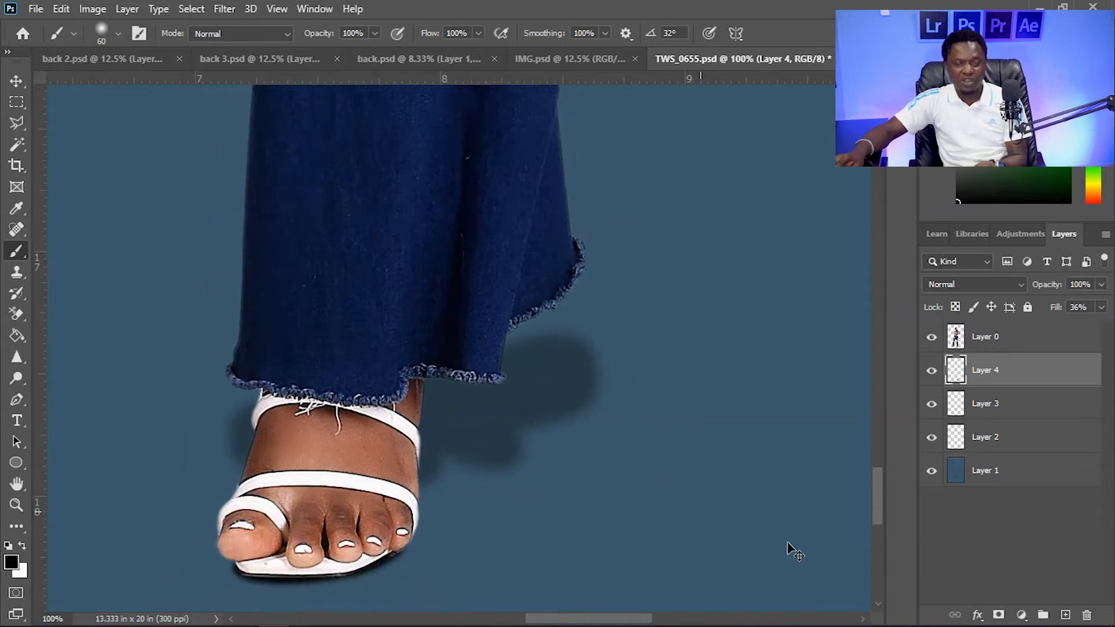
left_click(1100, 307)
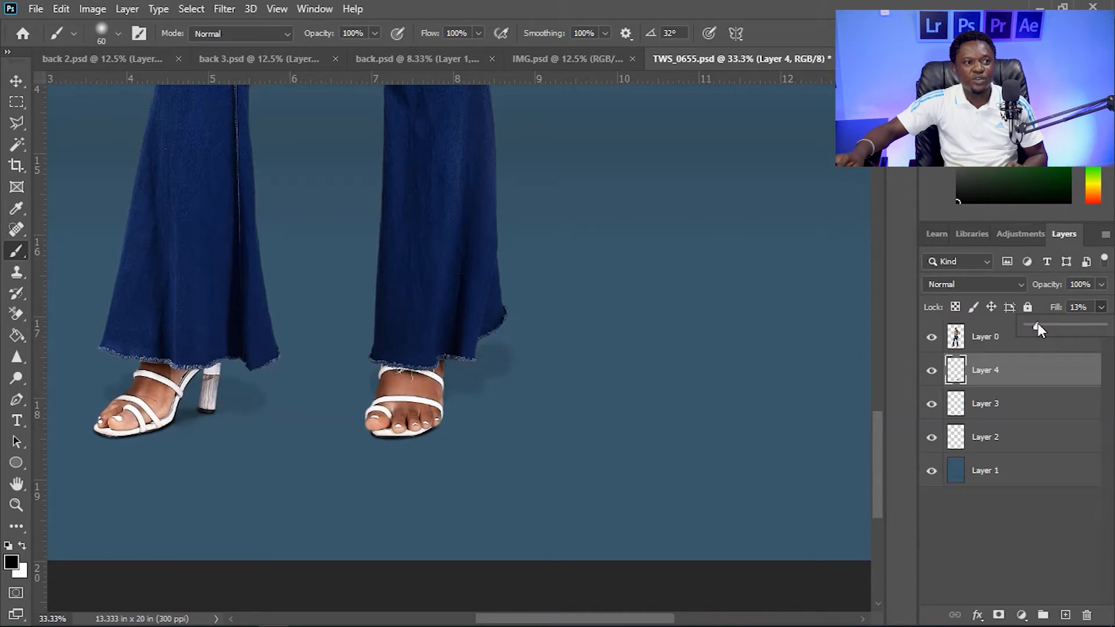
left_click(1033, 381)
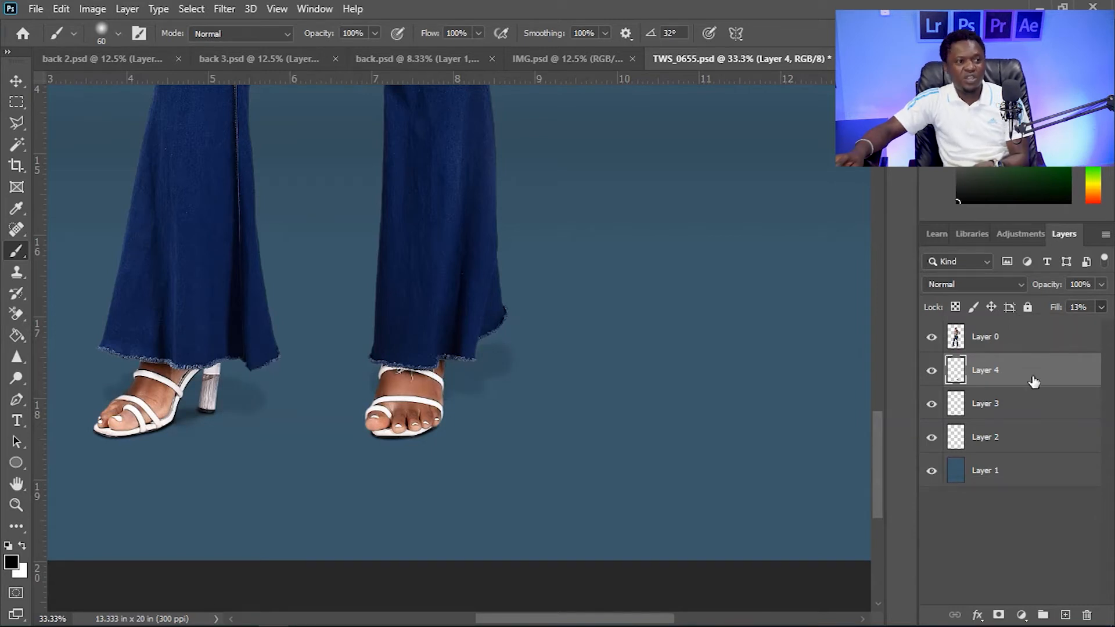
Add a new layer above Layer 4 and paint a wide soft black shadow on the floor between the two feet with a 400 px brush
key("ctrl+plus")
key("ctrl+minus")
key("ctrl+minus")
key("ctrl+minus")
key("ctrl+minus")
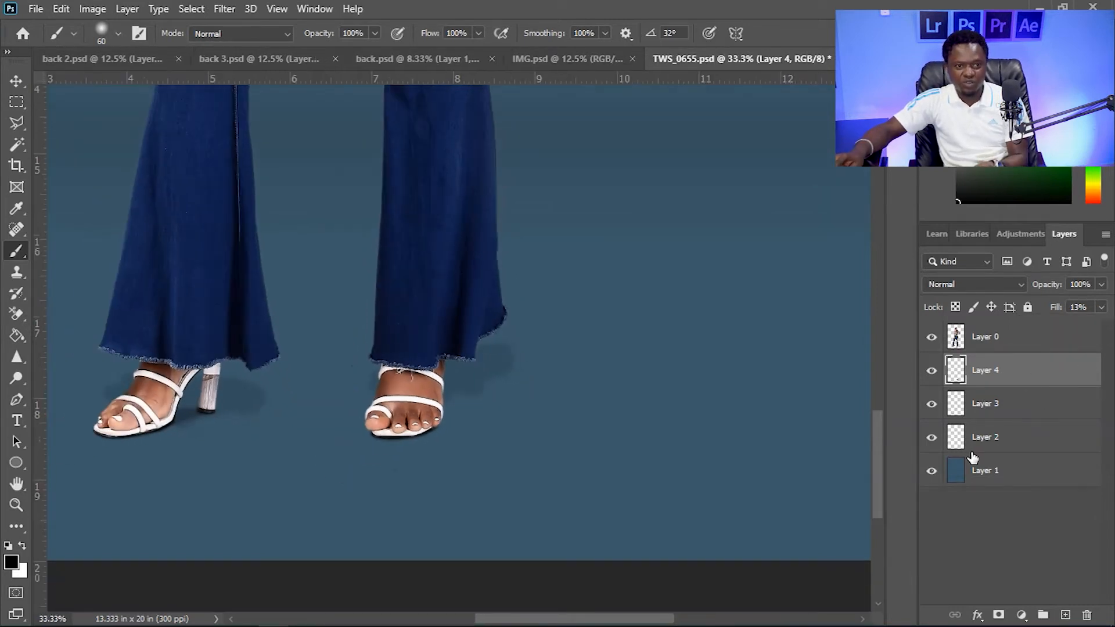
key("ctrl+minus")
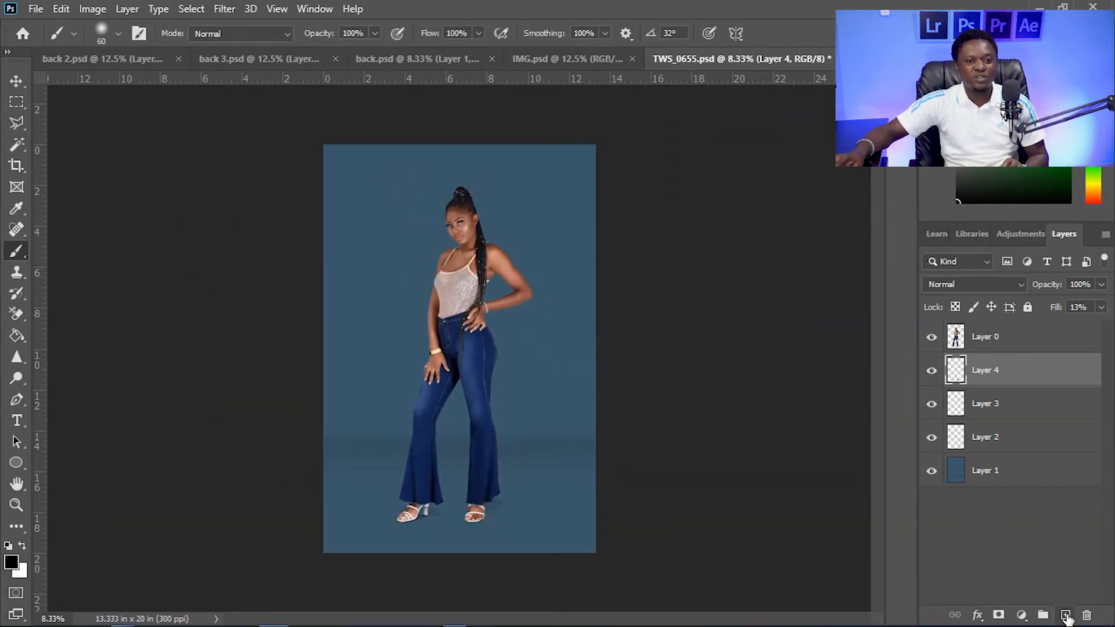
left_click(1065, 616)
key("bracketright")
key("bracketright")
key("bracketright")
key("bracketright")
key("bracketright")
key("bracketright")
key("bracketright")
key("bracketright")
key("bracketright")
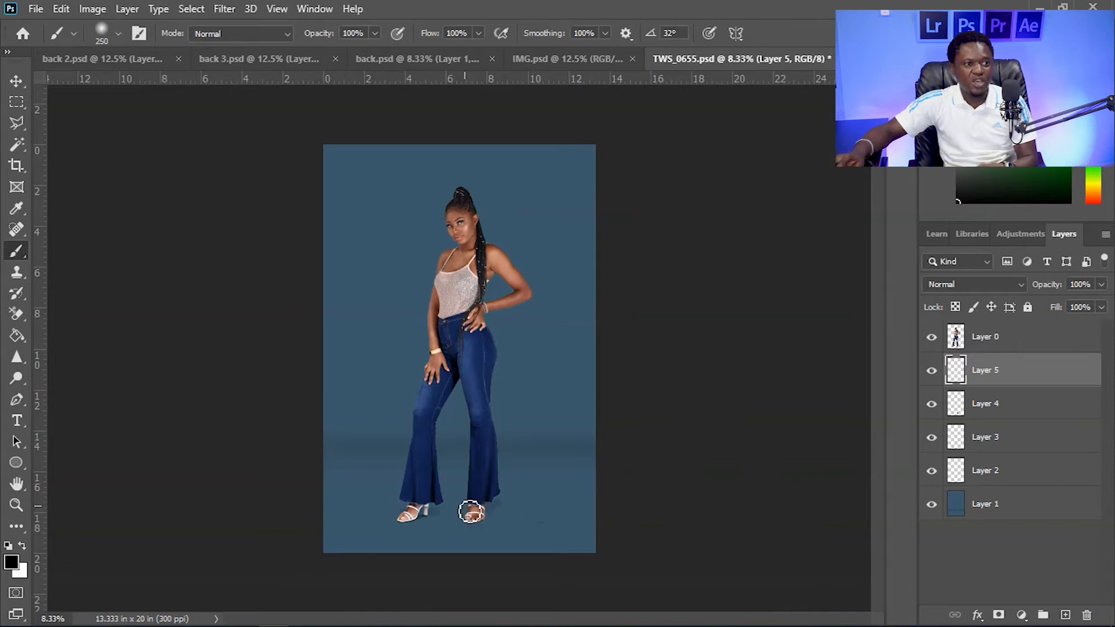
left_click_drag(475, 509, 413, 509)
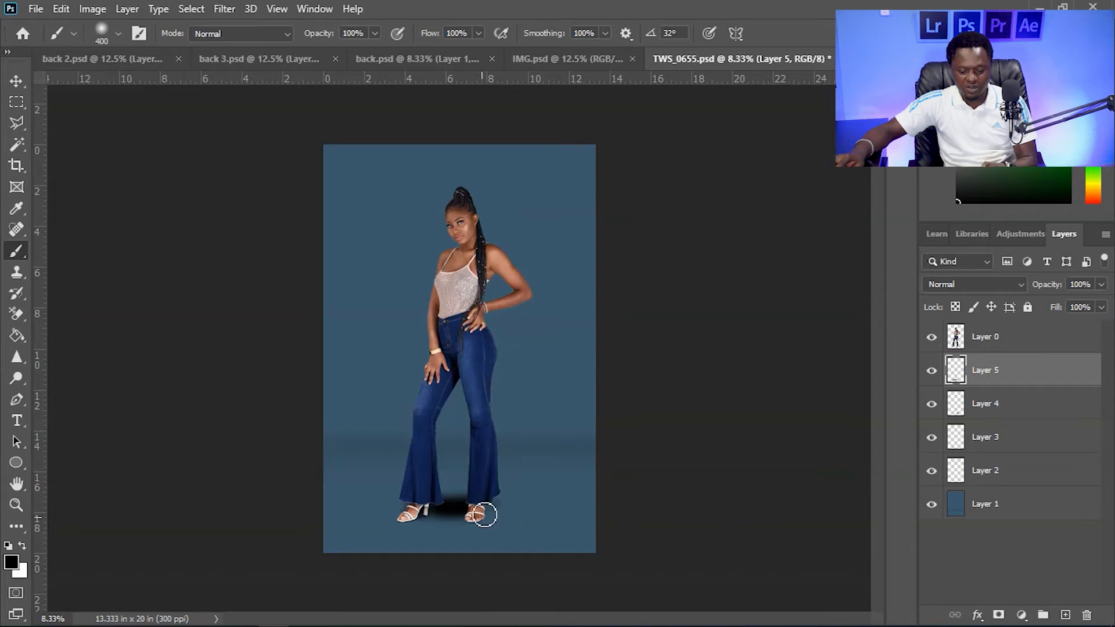
Extend the Layer 5 shadow behind and beyond the front-facing foot, using a smaller brush of about 300 px
key("bracketleft")
key("bracketleft")
key("bracketleft")
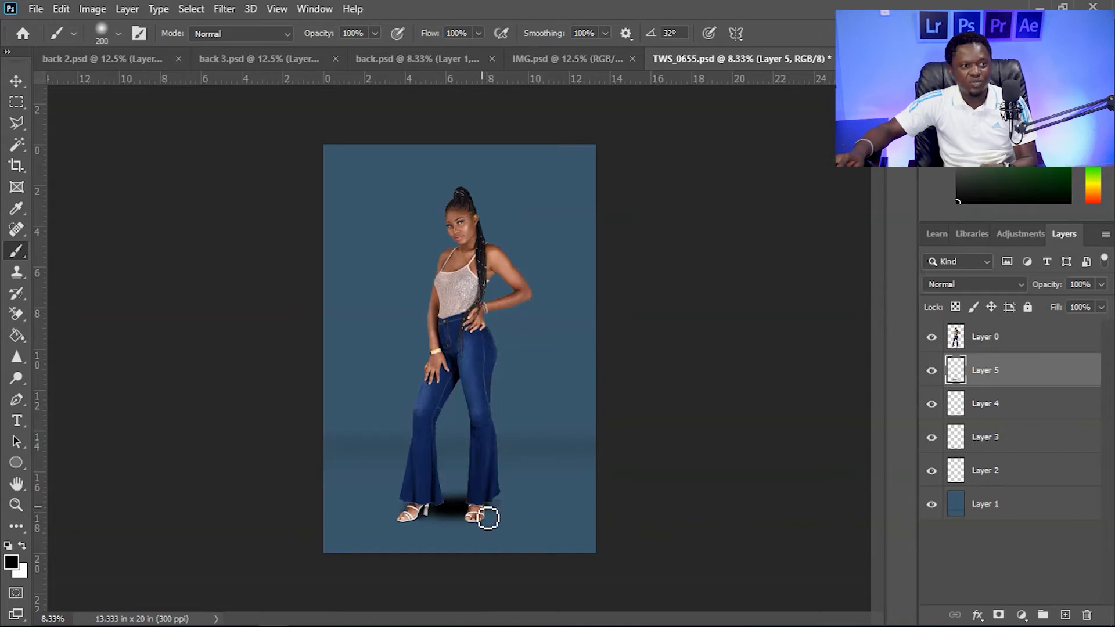
key("bracketright")
key("bracketright")
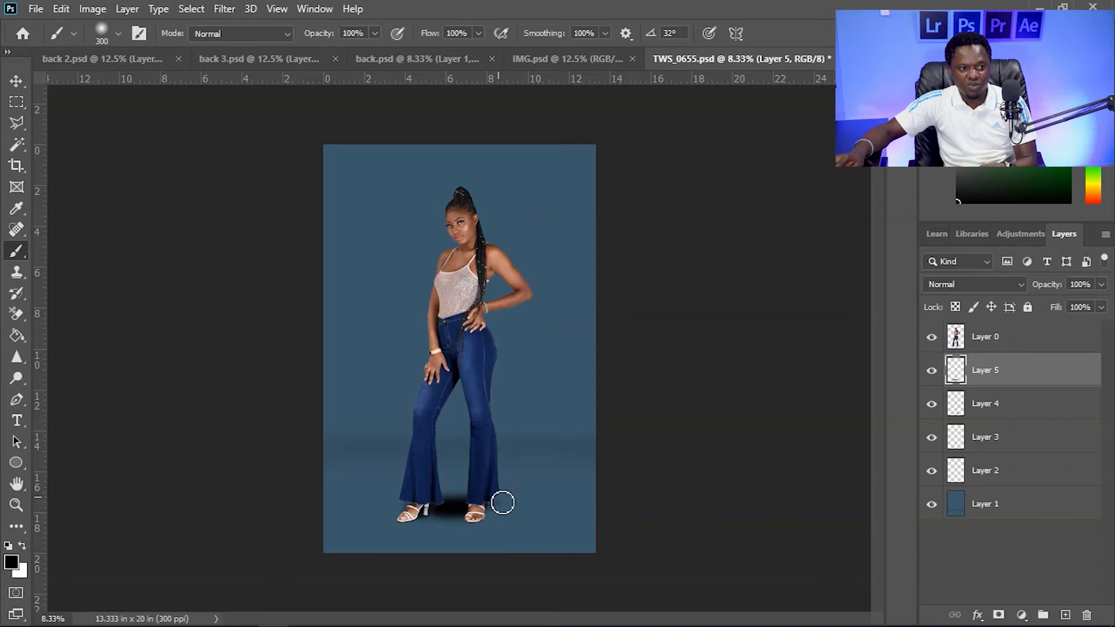
left_click_drag(492, 506, 532, 515)
key("bracketleft")
key("bracketleft")
key("bracketleft")
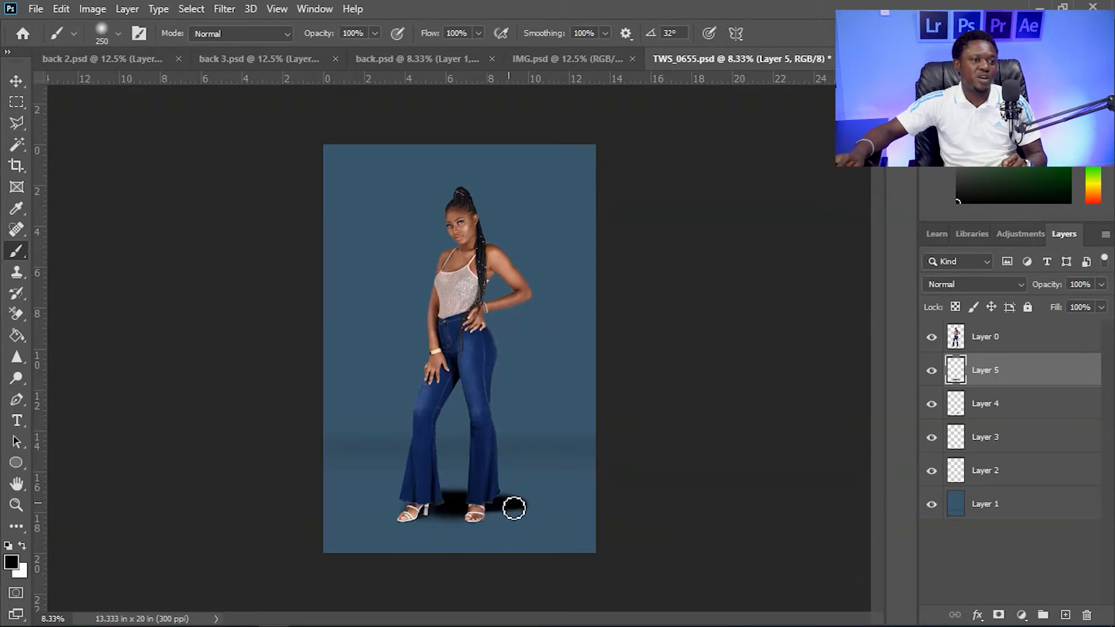
Reduce the Fill of Layer 5, which holds the wide floor shadow, to 15%
key("ctrl+plus")
key("ctrl+plus")
left_click_drag(629, 505, 644, 376)
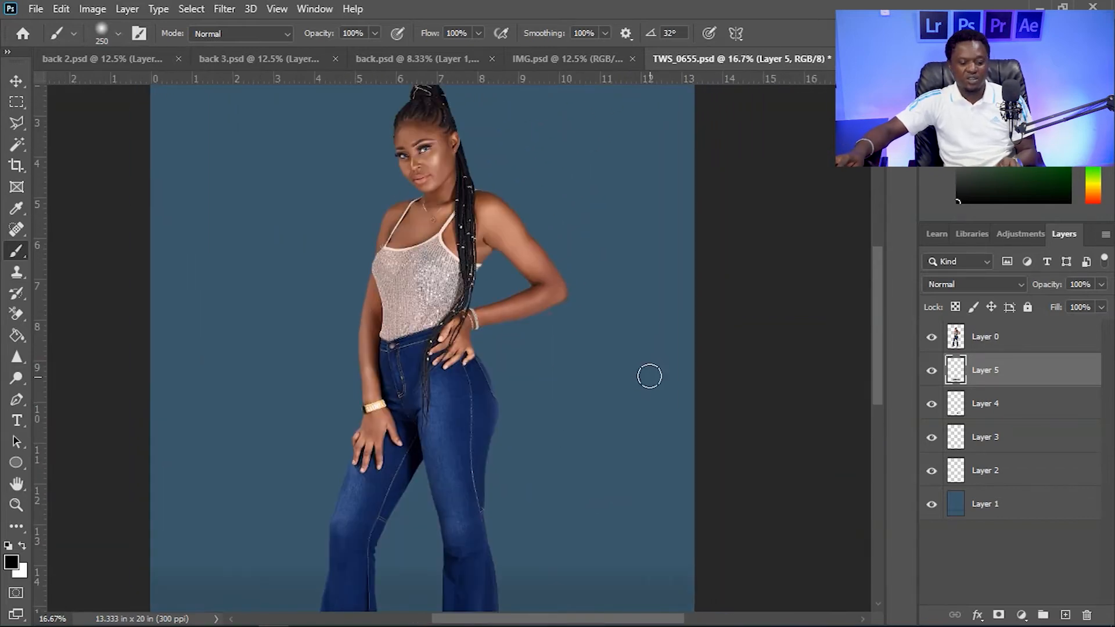
key("ctrl+minus")
key("ctrl+minus")
left_click(1101, 307)
left_click_drag(1052, 324, 1035, 326)
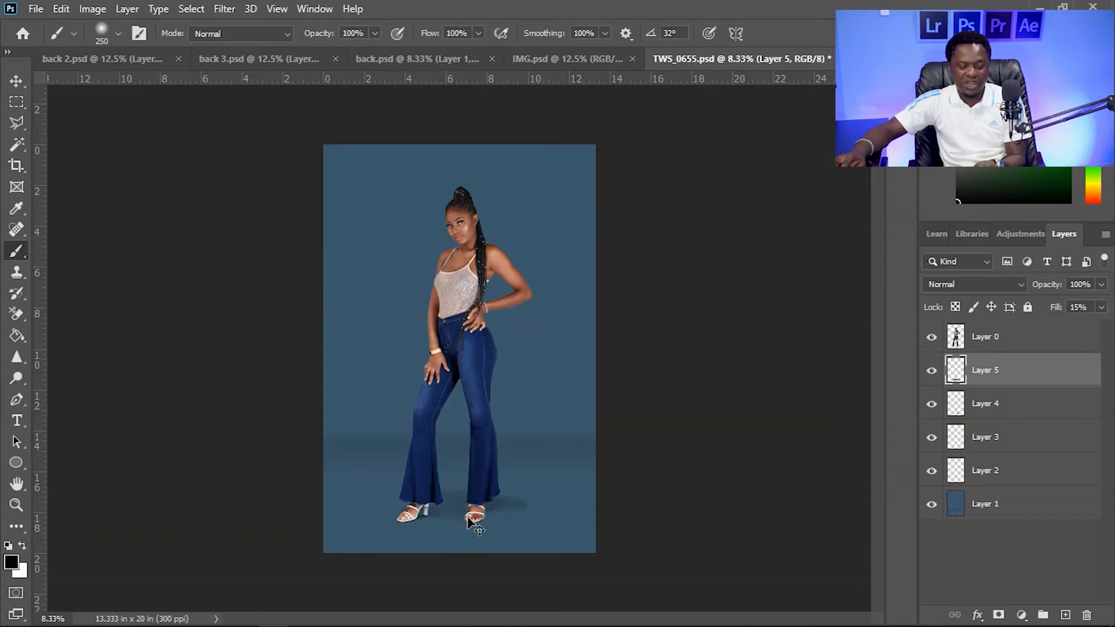
Paint a soft black shadow between the feet on a new layer above Layer 5 with a 250 px brush and reduce its Fill to 16%
key("ctrl+plus")
key("ctrl+plus")
left_click_drag(530, 509, 531, 305)
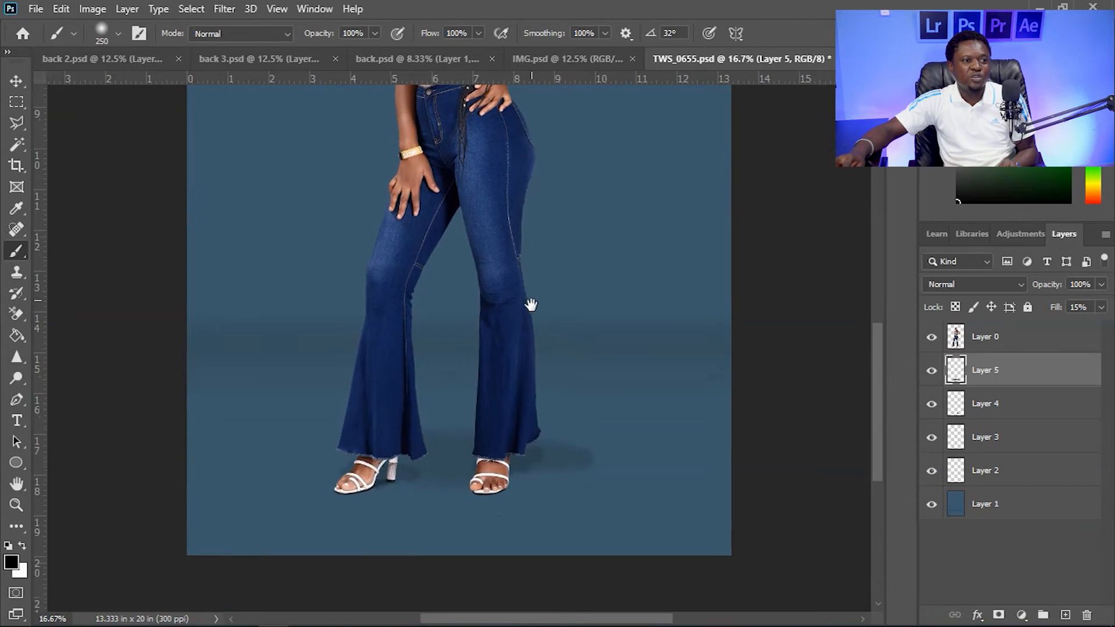
left_click(1060, 614)
left_click_drag(476, 469, 379, 462)
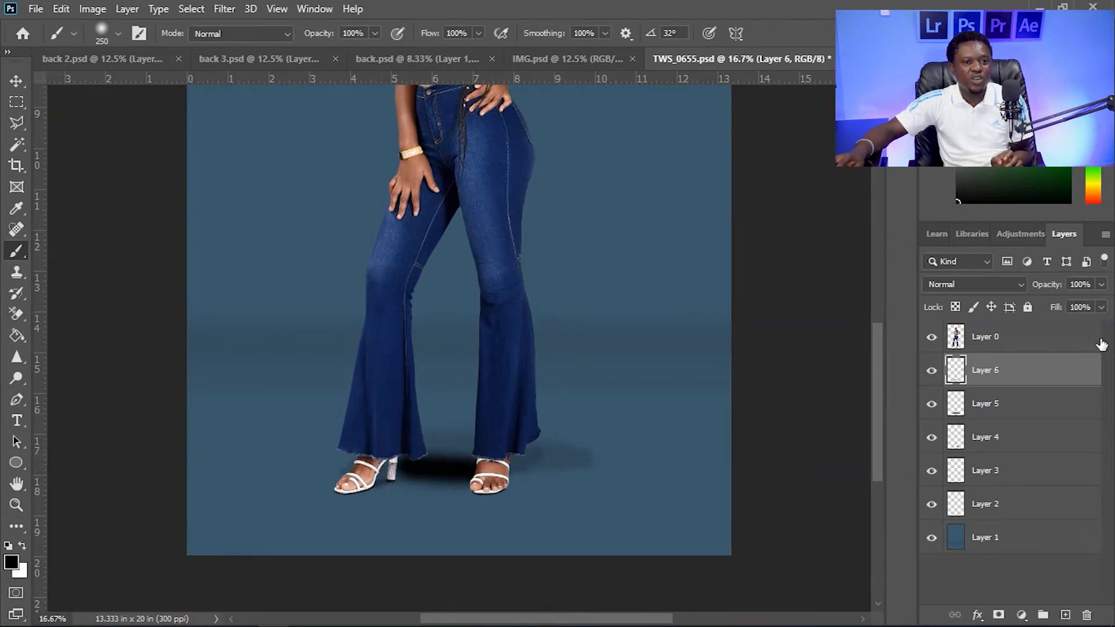
left_click(1101, 307)
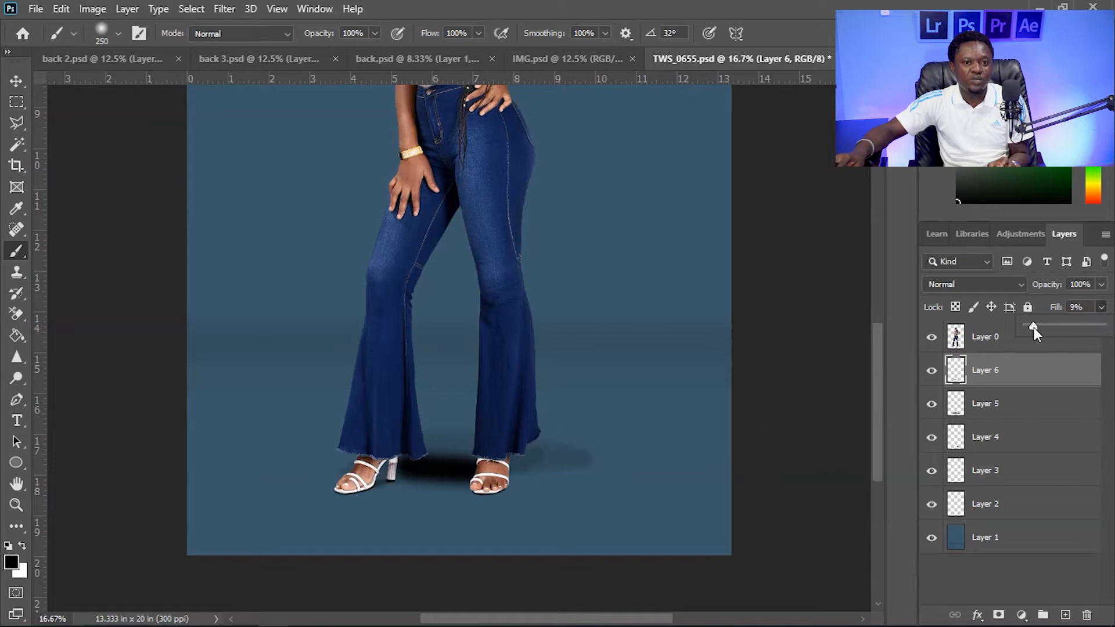
left_click_drag(1033, 327, 1037, 326)
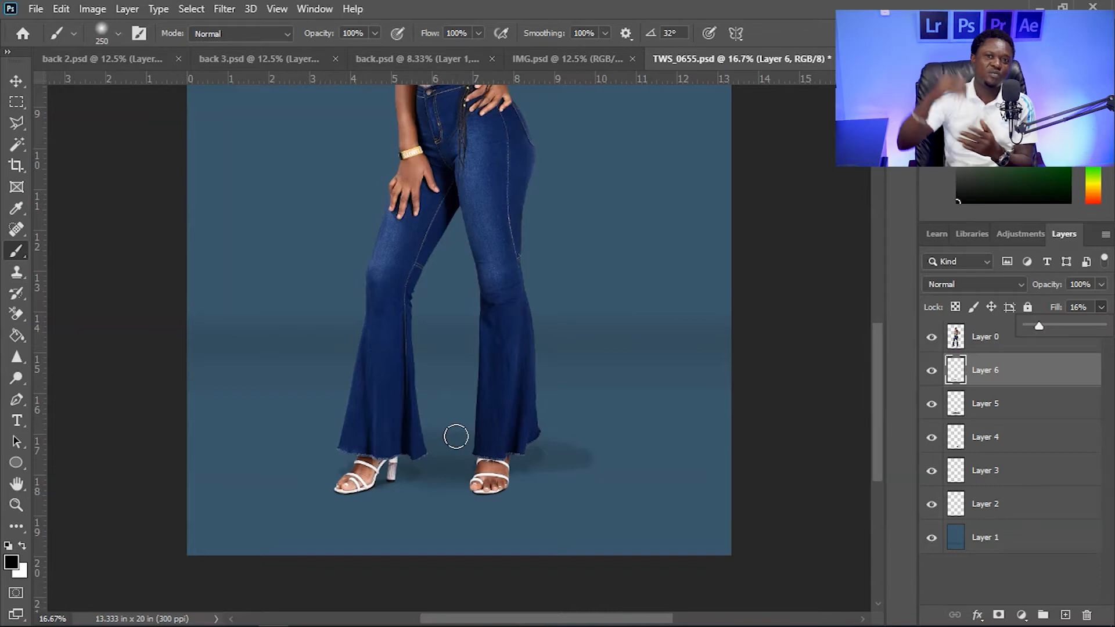
Examine how the layered shadows blend around the feet and across the whole figure
key("ctrl+minus")
key("ctrl+minus")
key("ctrl+plus")
key("ctrl+plus")
key("ctrl+plus")
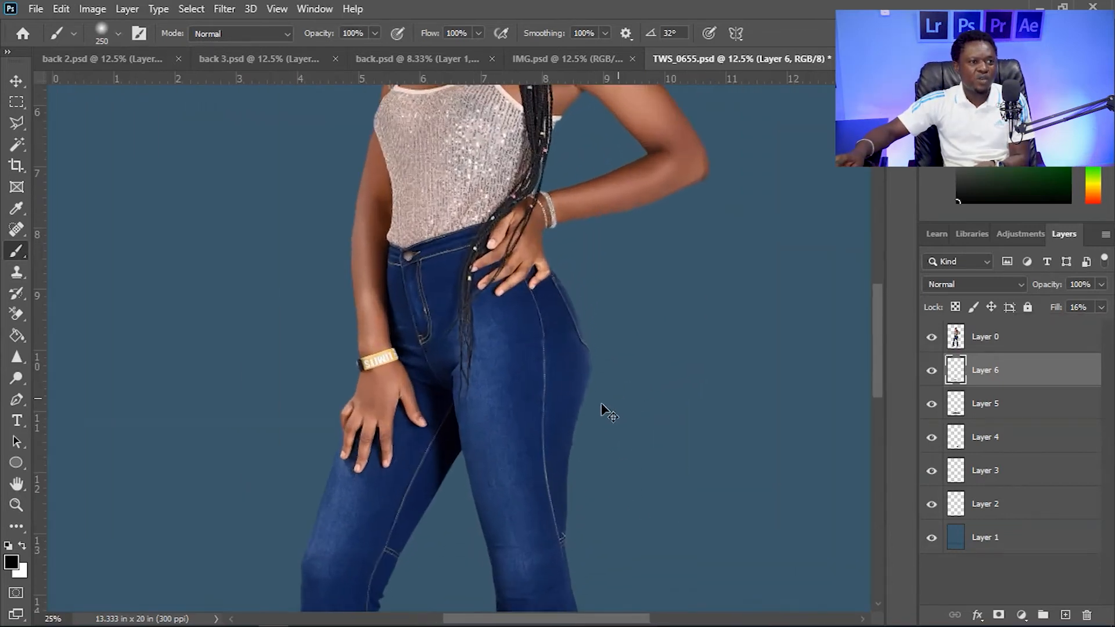
key("ctrl+plus")
left_click_drag(560, 280, 574, 99)
left_click_drag(567, 546, 573, 294)
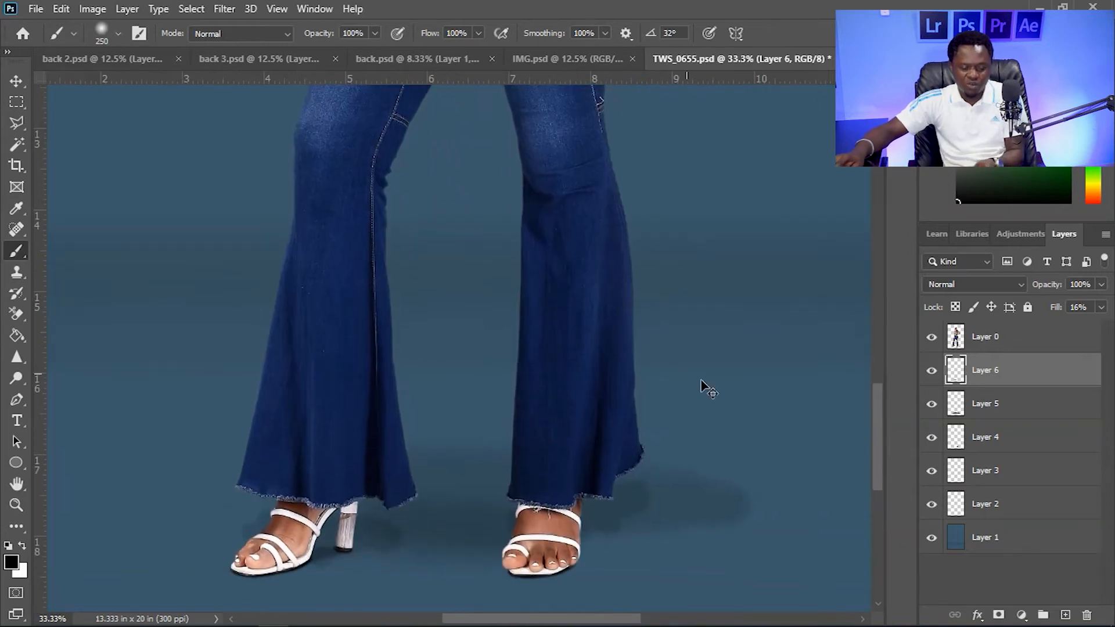
key("ctrl+minus")
key("ctrl+minus")
key("ctrl+minus")
key("ctrl+minus")
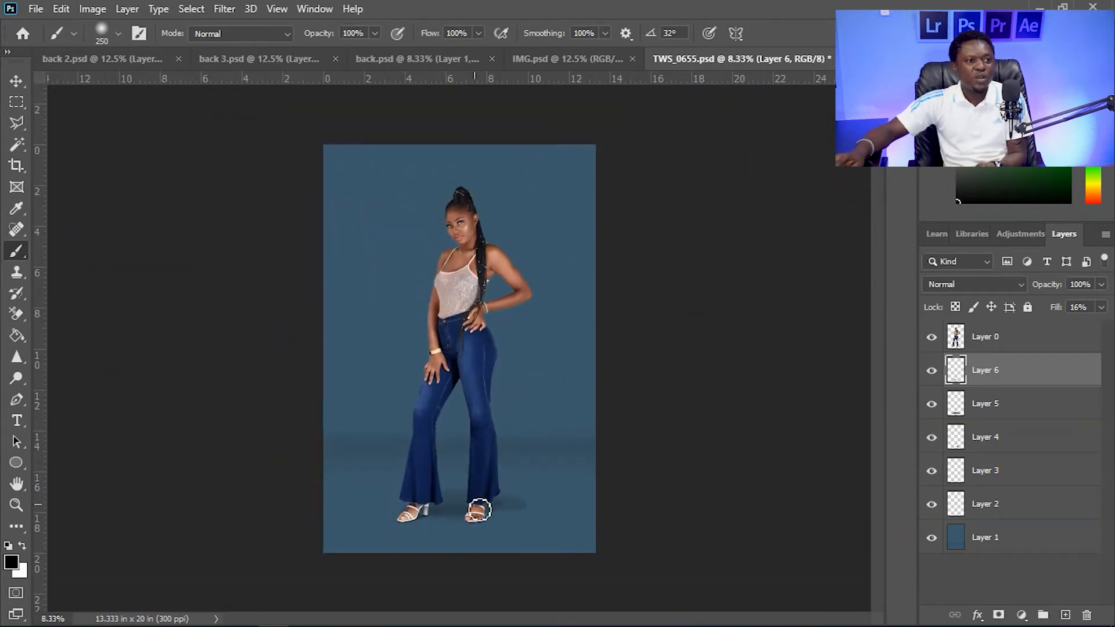
Try to paint diagonal cast shadows on Layer 6 running forward from both feet with a 400 px brush
key("bracketright")
key("bracketright")
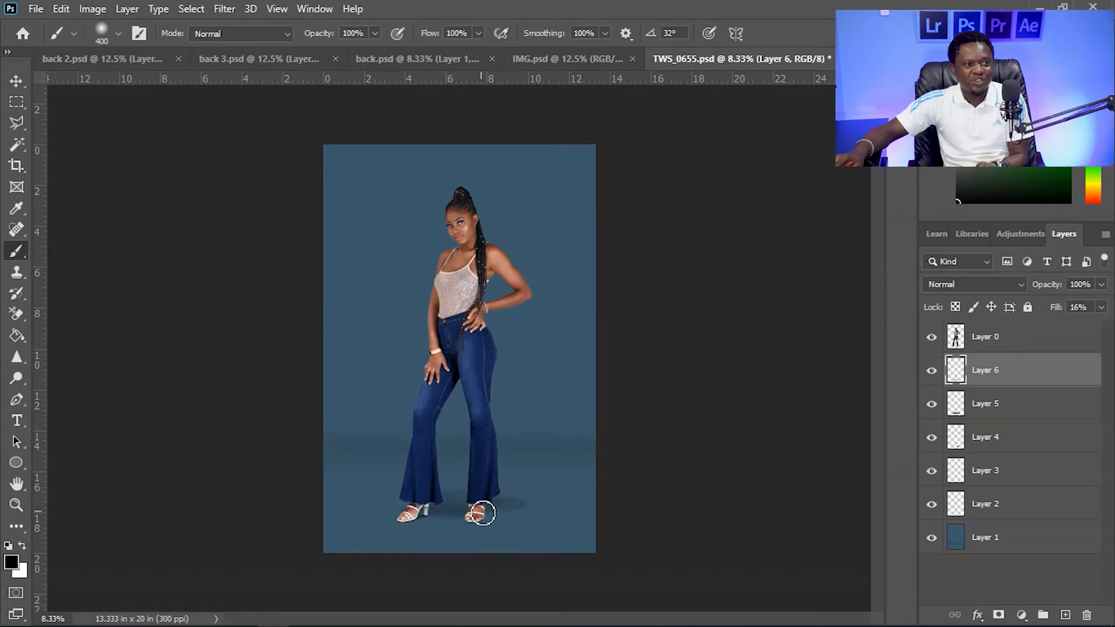
key("bracketleft")
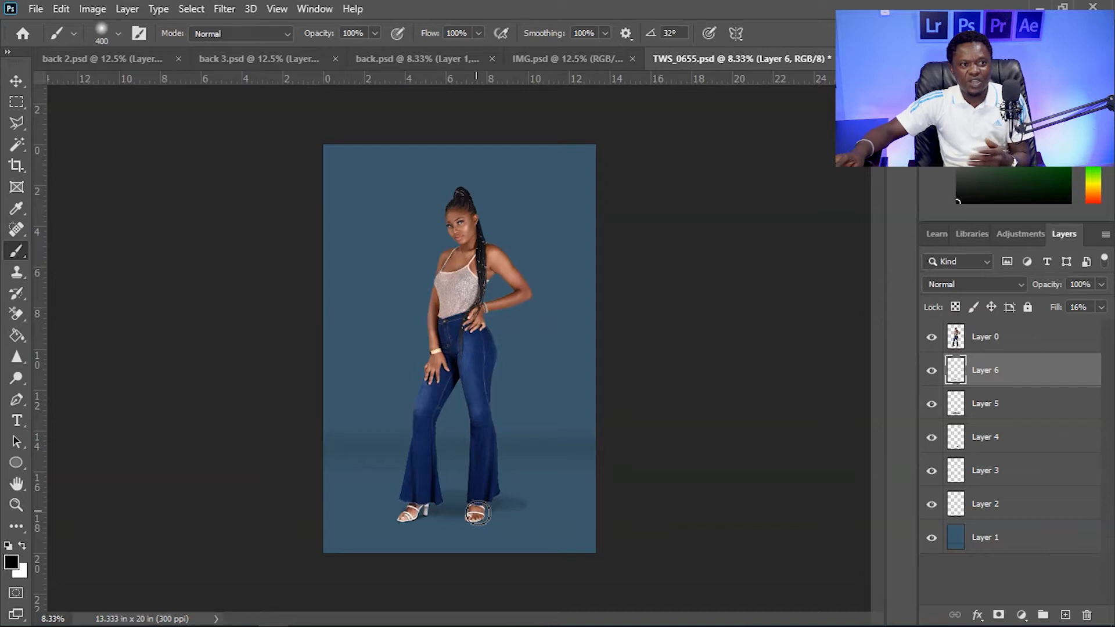
left_click_drag(477, 513, 566, 548)
left_click_drag(423, 512, 498, 549)
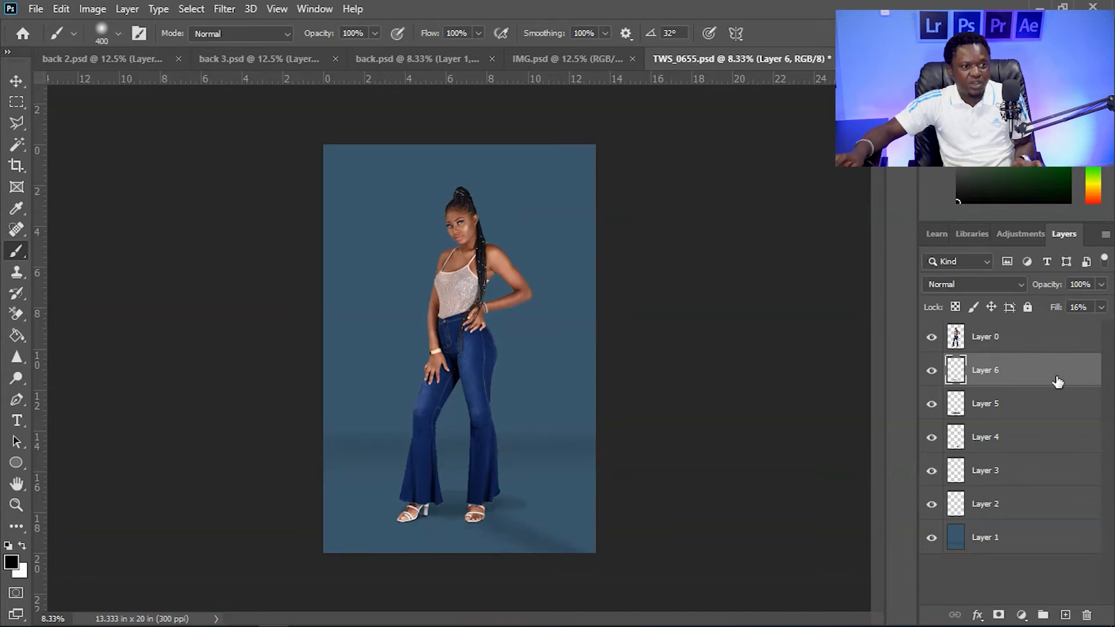
Add a new layer above Layer 6 and paint long straight diagonal shadows from both feet to the image's lower edge with a 400 px brush
left_click(1065, 614)
left_click(473, 499)
left_click(580, 550, "shift")
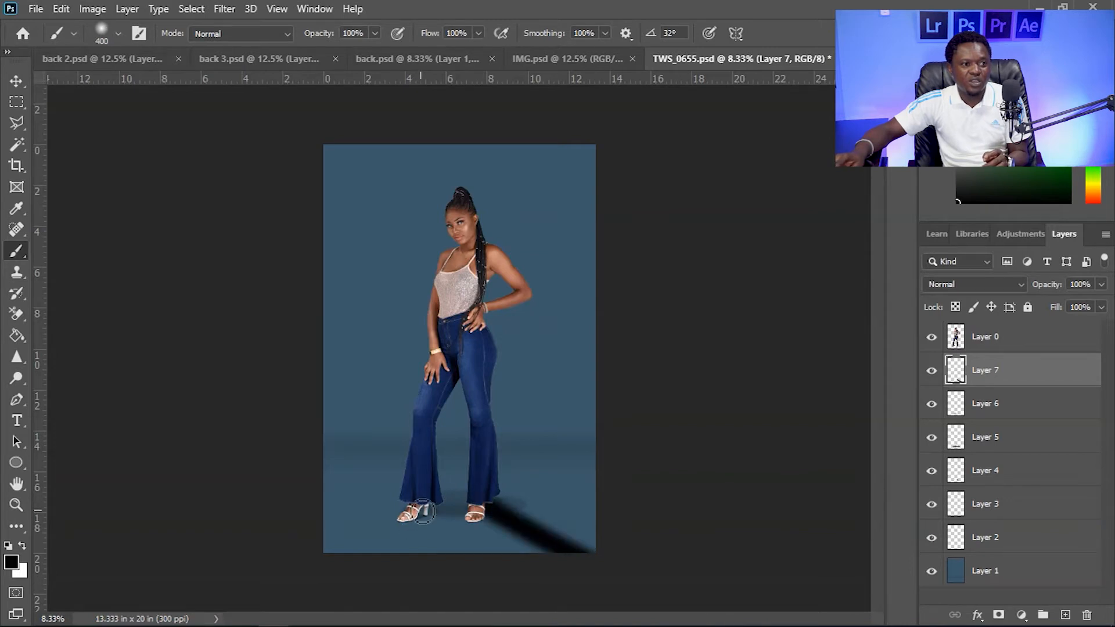
left_click_drag(427, 509, 607, 618)
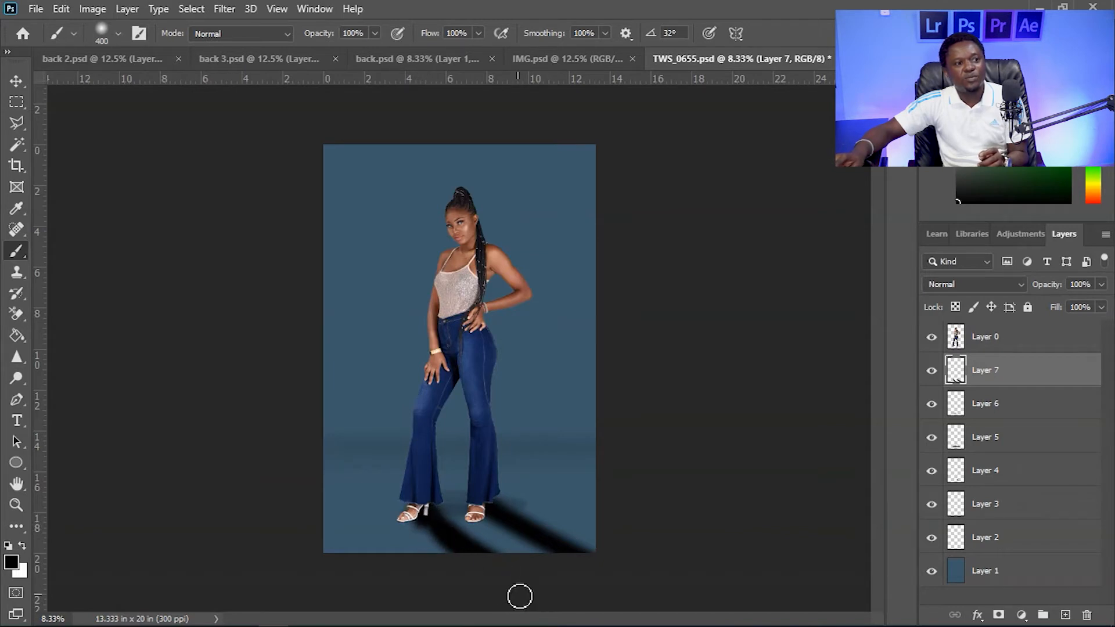
Reduce the Fill of Layer 7, which holds the long diagonal shadows, to 5%
left_click(1102, 308)
left_click_drag(1045, 332, 1037, 332)
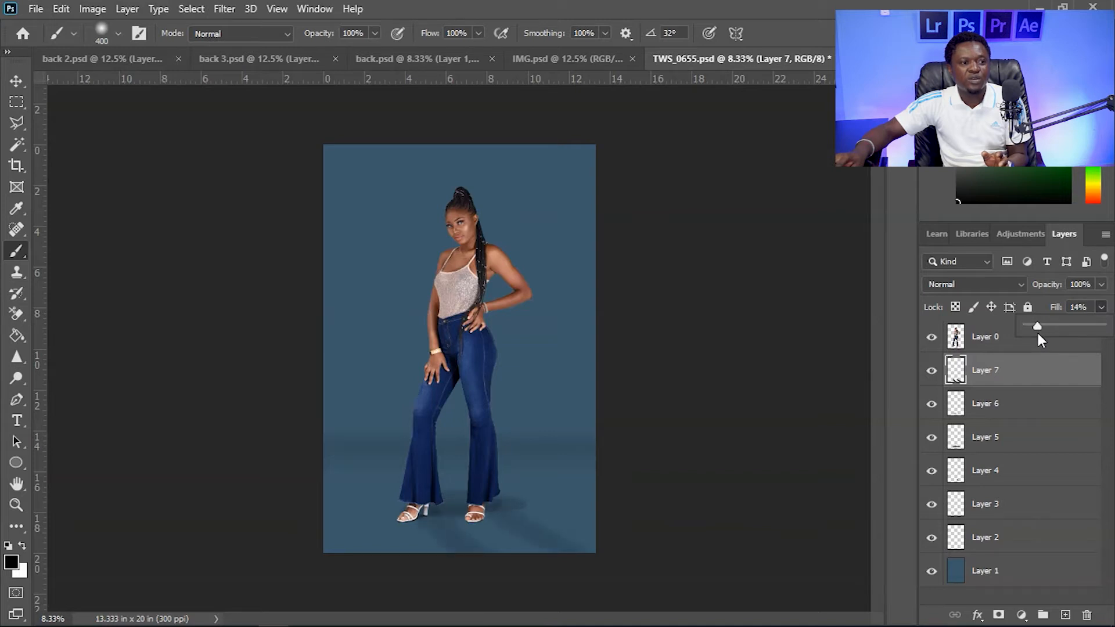
left_click_drag(1034, 336, 1031, 336)
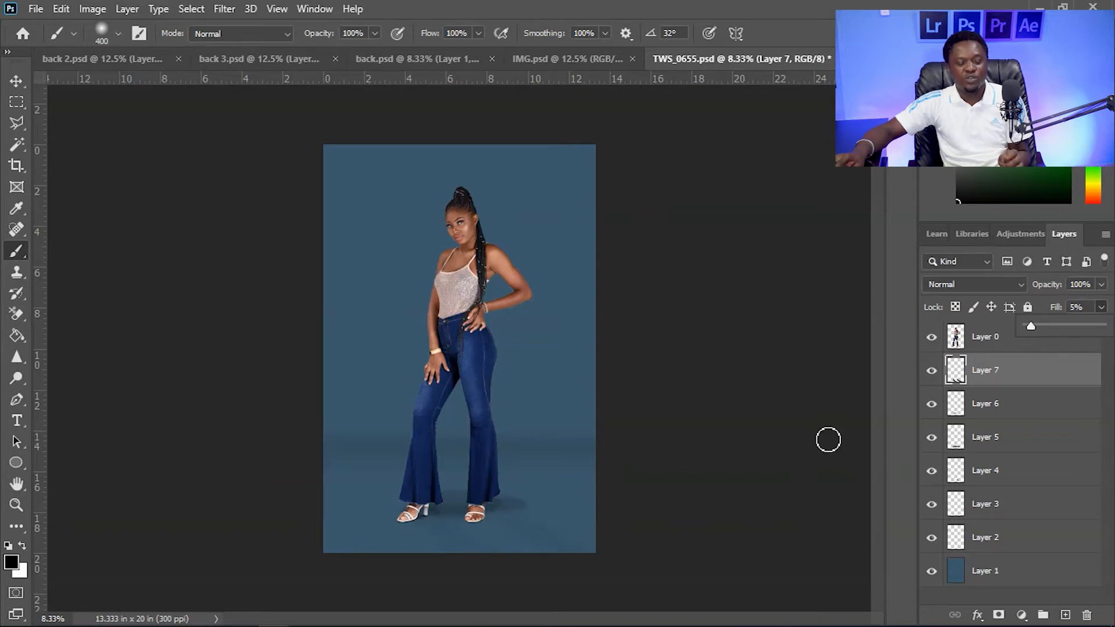
key("ctrl+plus")
key("ctrl+plus")
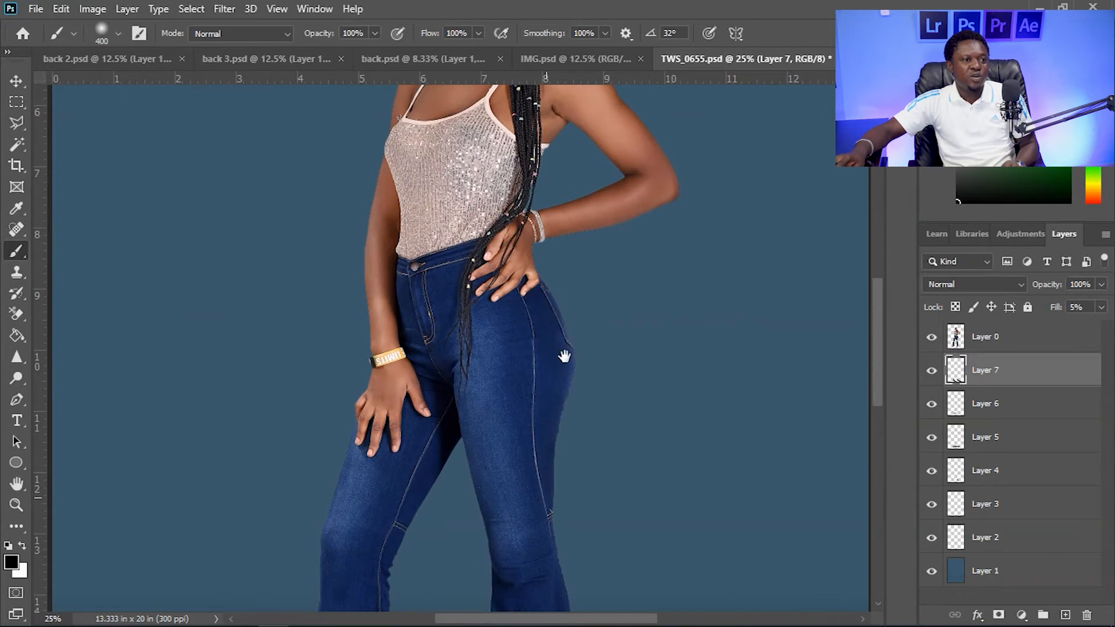
Group shadow layers Layer 2 through Layer 7 into one layer group
scroll(562, 363, "down", 5)
key("ctrl+plus")
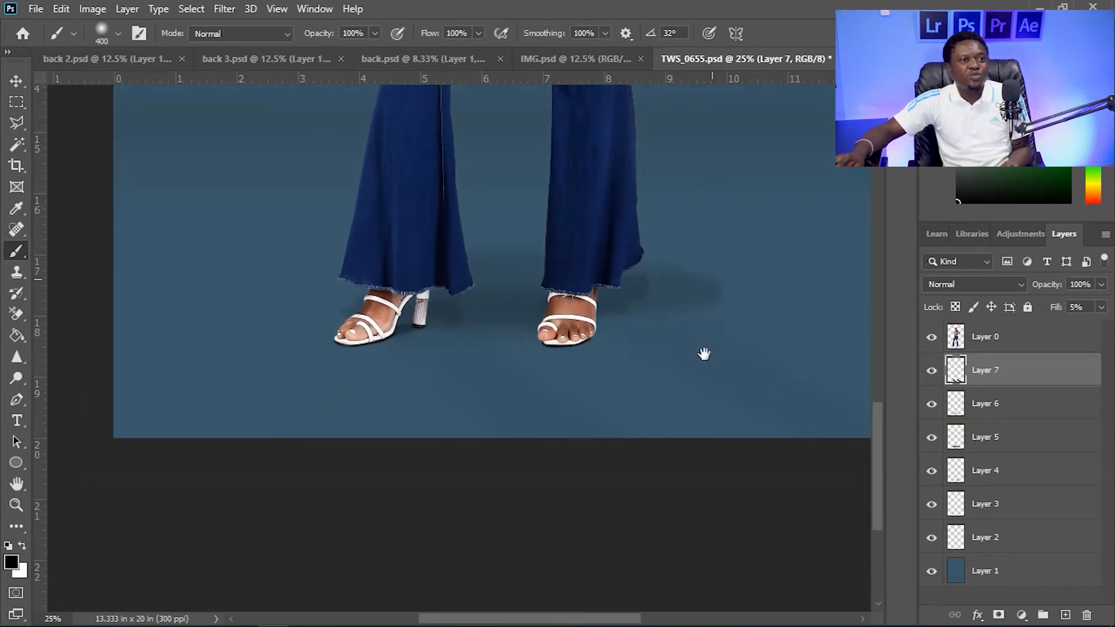
scroll(704, 353, "up", 3)
key("ctrl+minus")
key("ctrl+minus")
key("ctrl+minus")
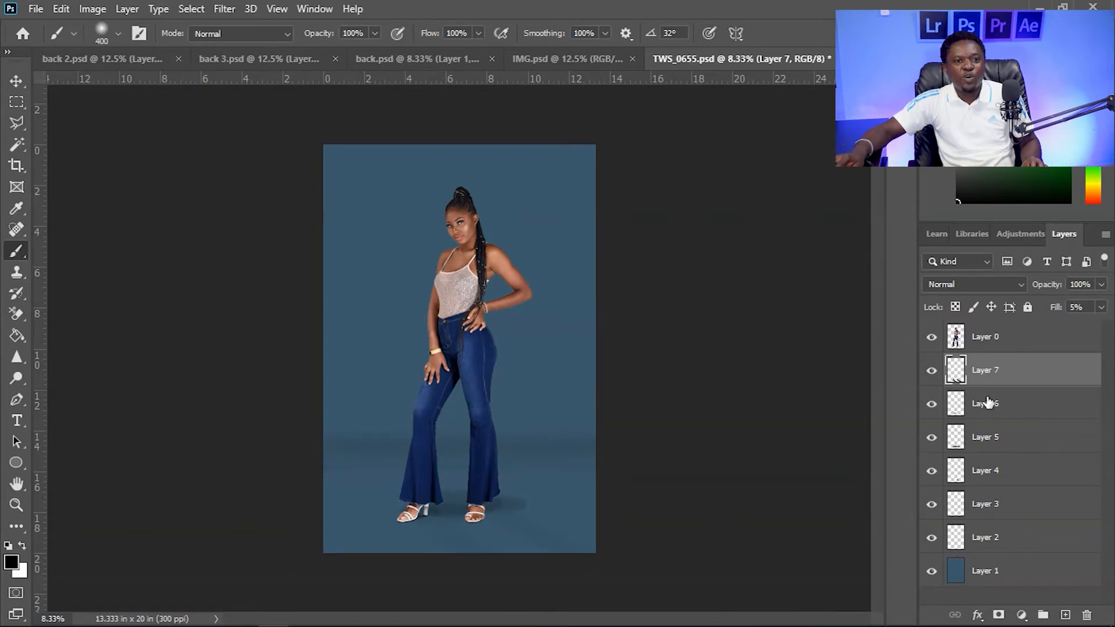
left_click(987, 546, "shift")
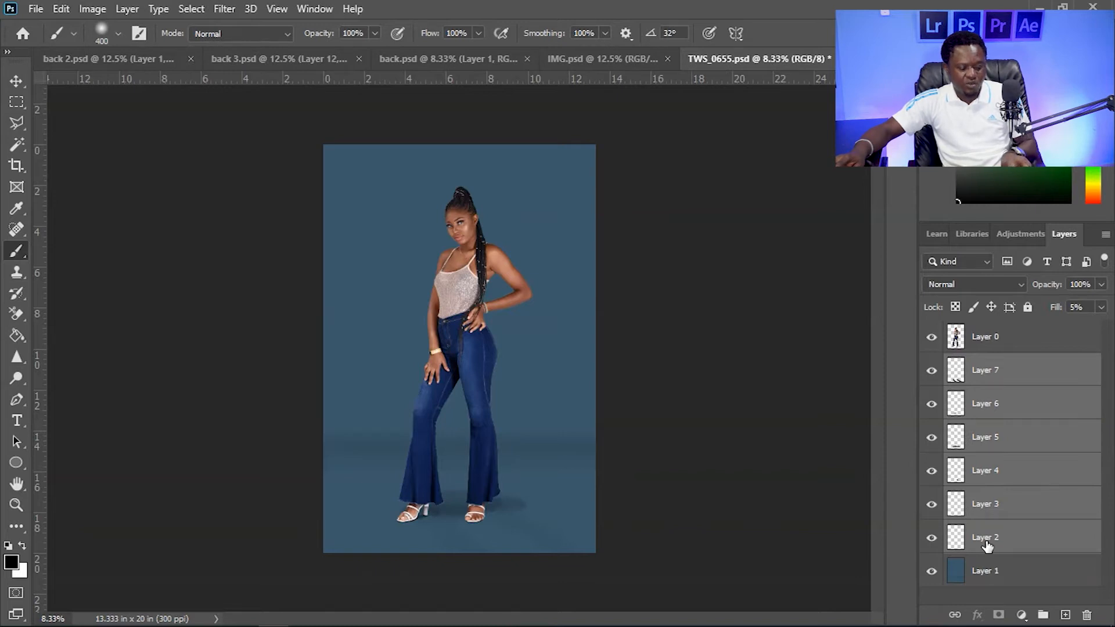
key("ctrl+g")
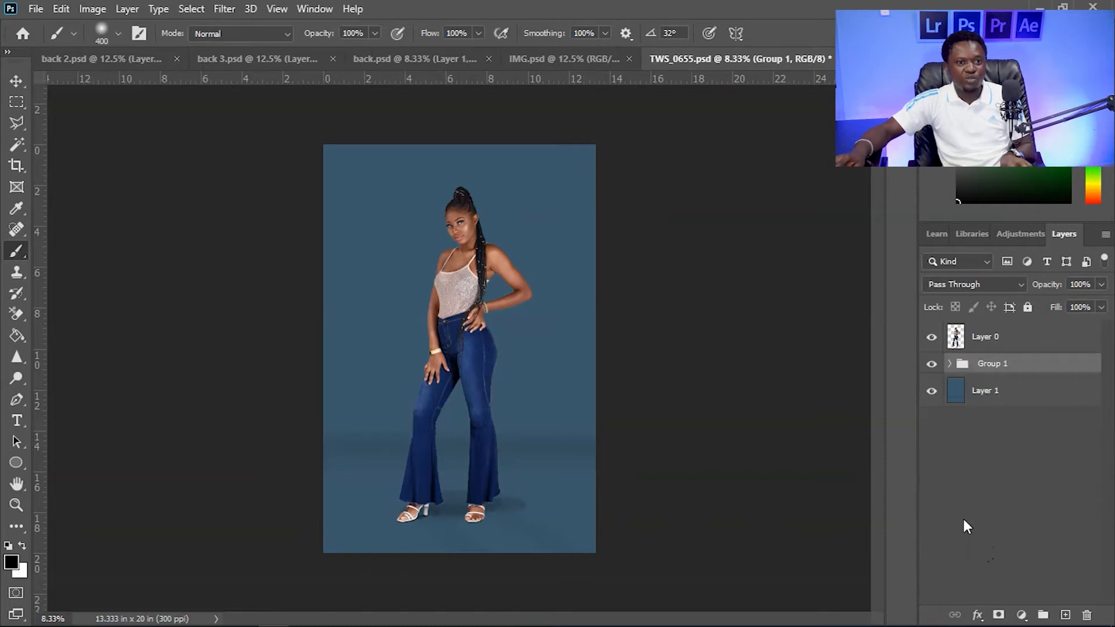
Compare the whole figure with the shadow group hidden and shown
left_click(931, 366)
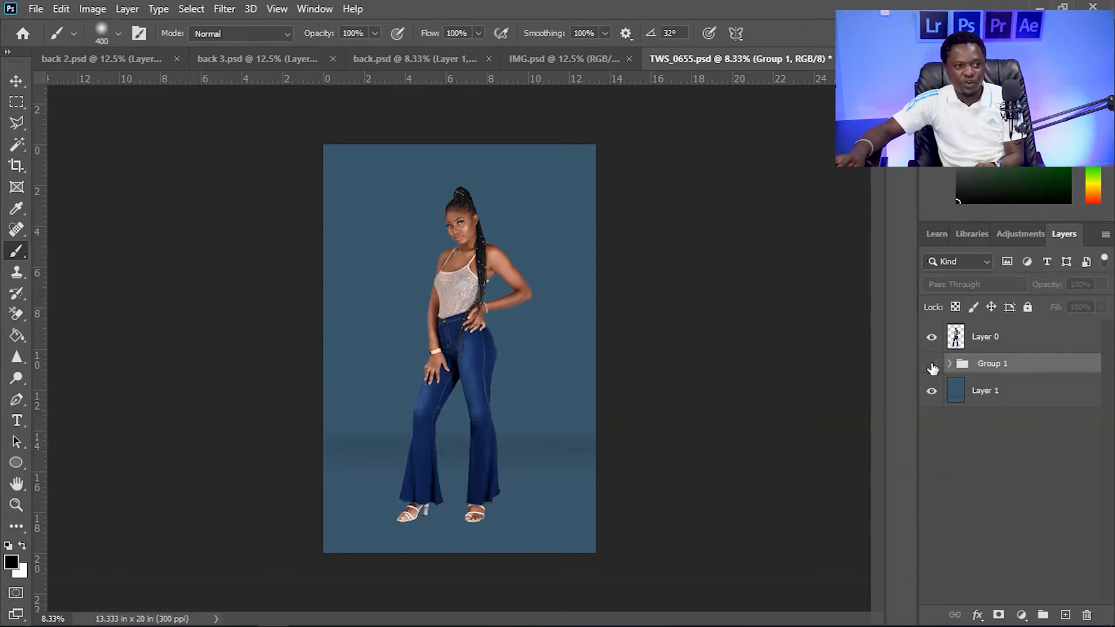
left_click(931, 365)
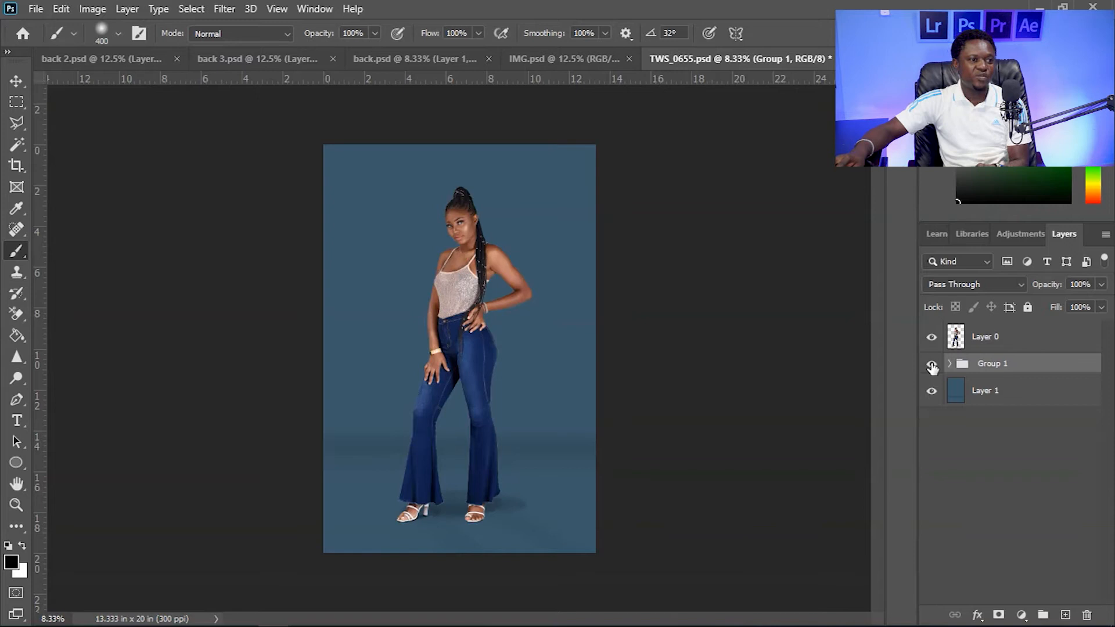
left_click(931, 365)
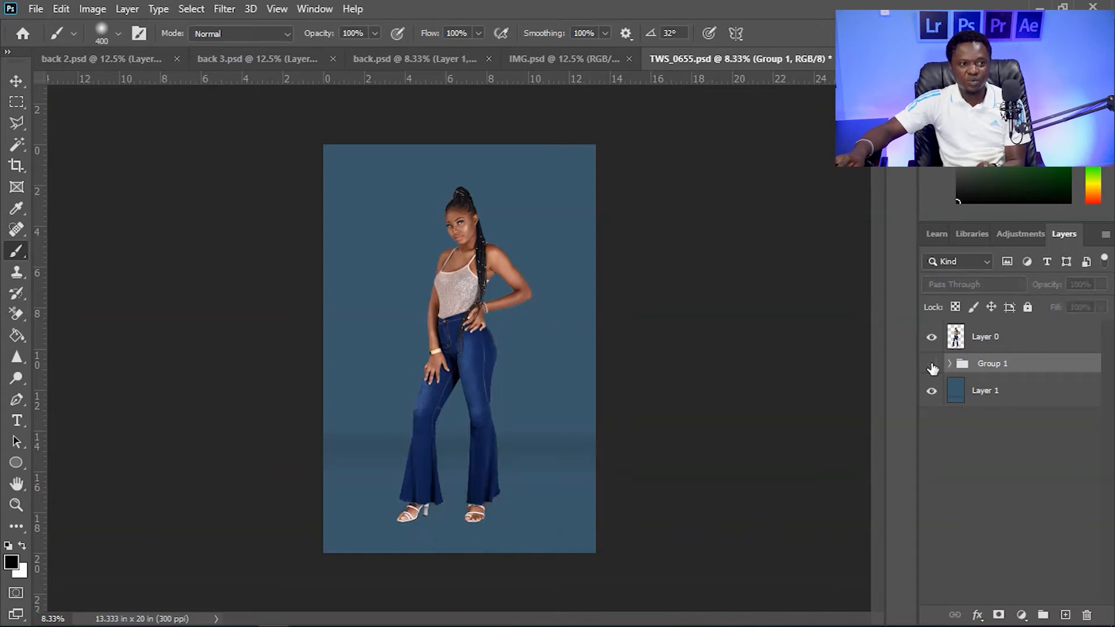
left_click(932, 365)
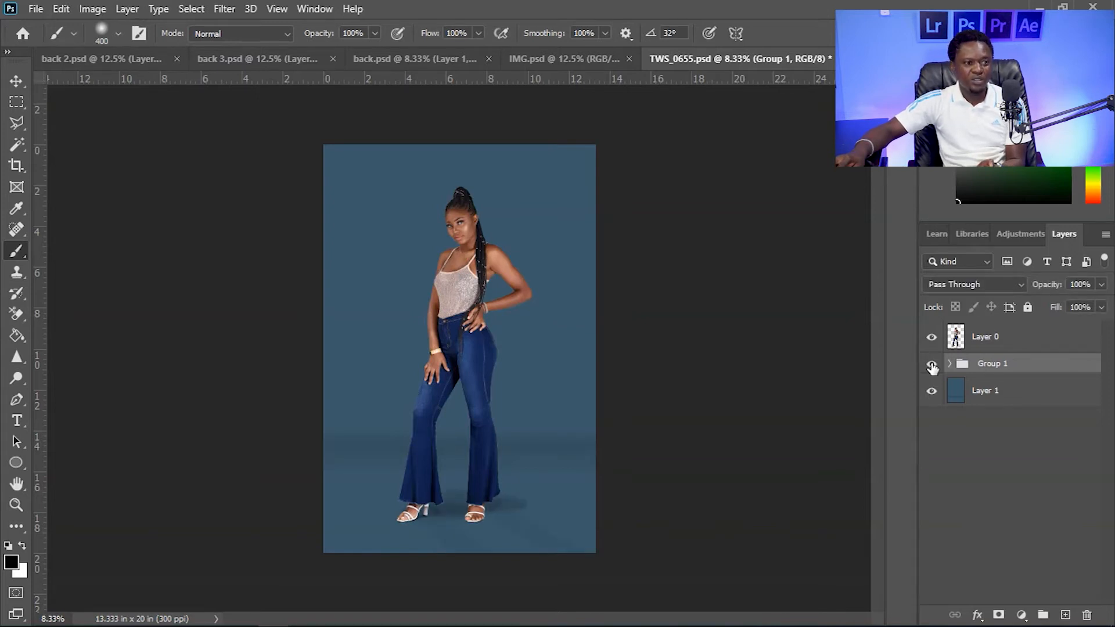
Inspect the feet up close with the shadow group switched off and on
key("ctrl+plus")
key("ctrl+plus")
key("ctrl+plus")
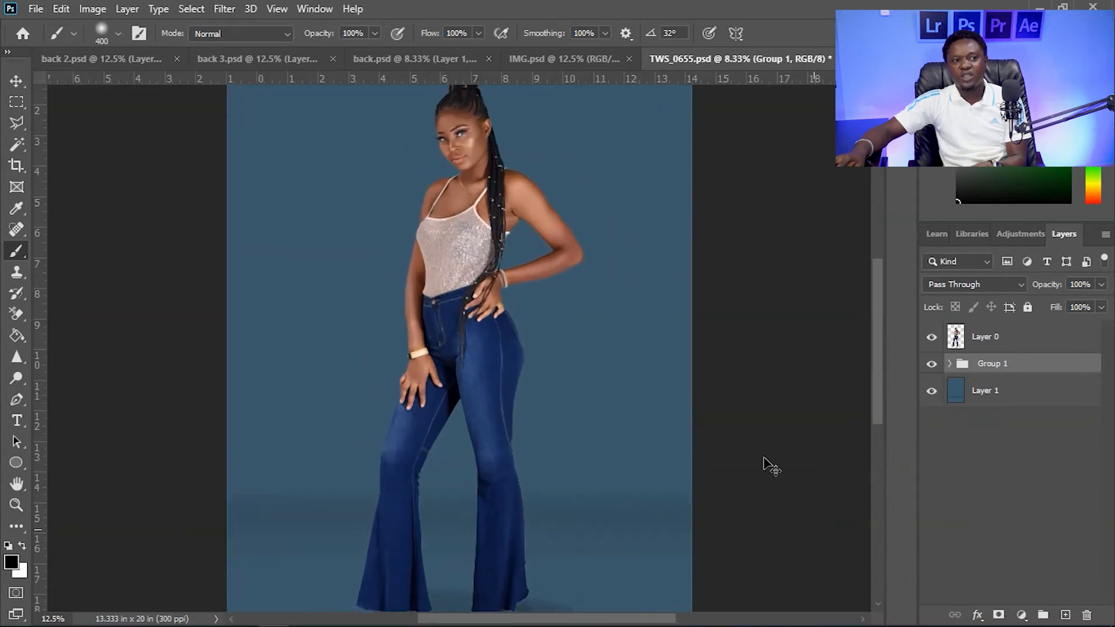
key("ctrl+plus")
left_click_drag(880, 329, 901, 447)
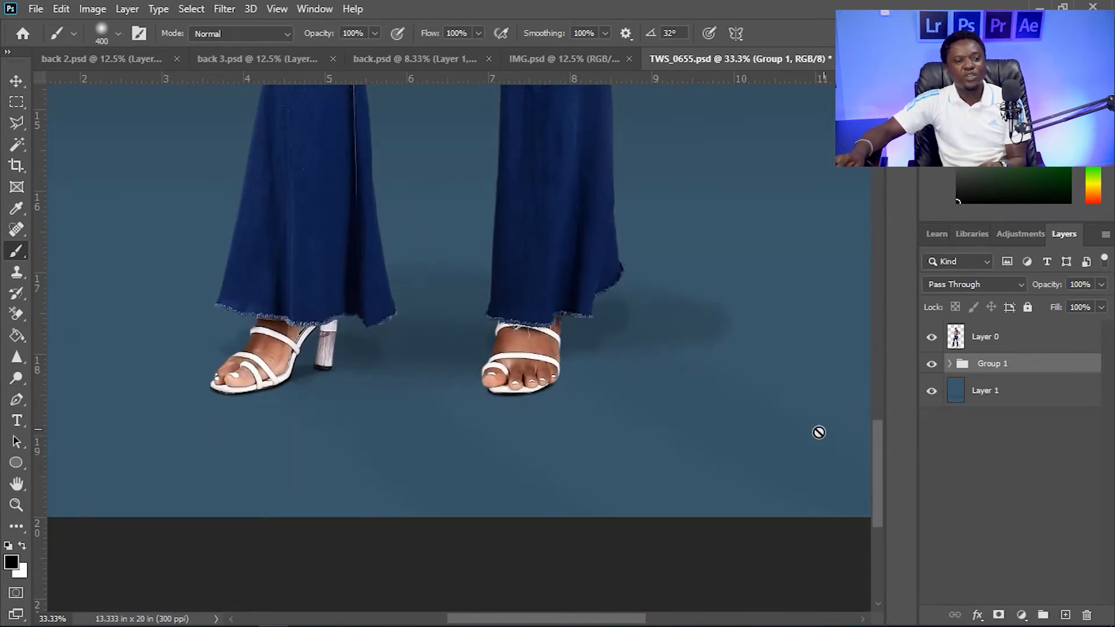
left_click(932, 364)
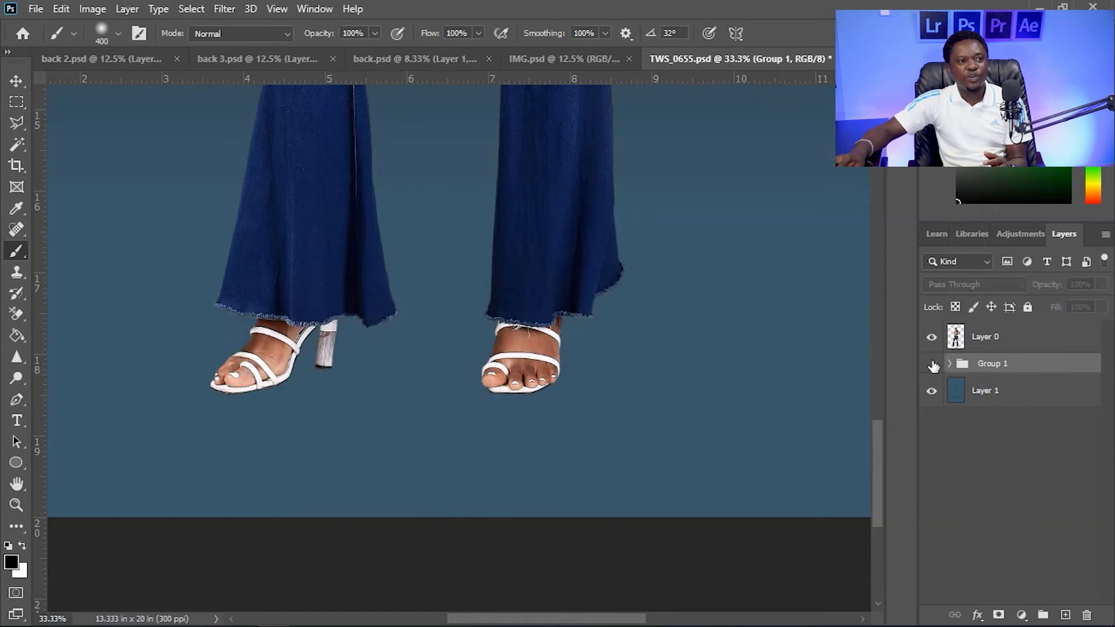
left_click(932, 365)
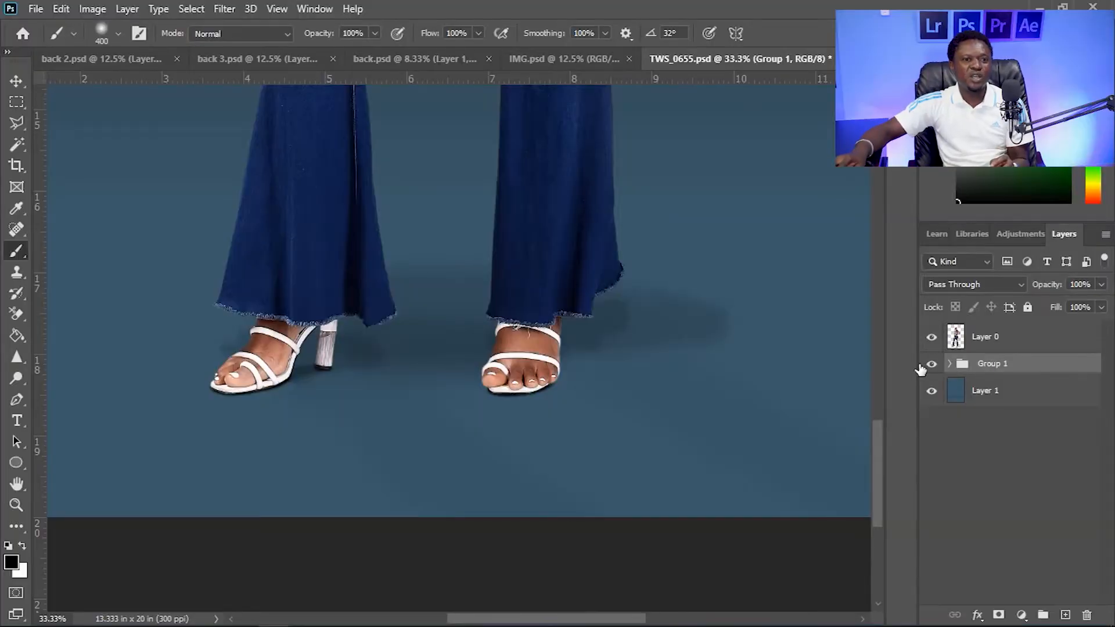
left_click(931, 364)
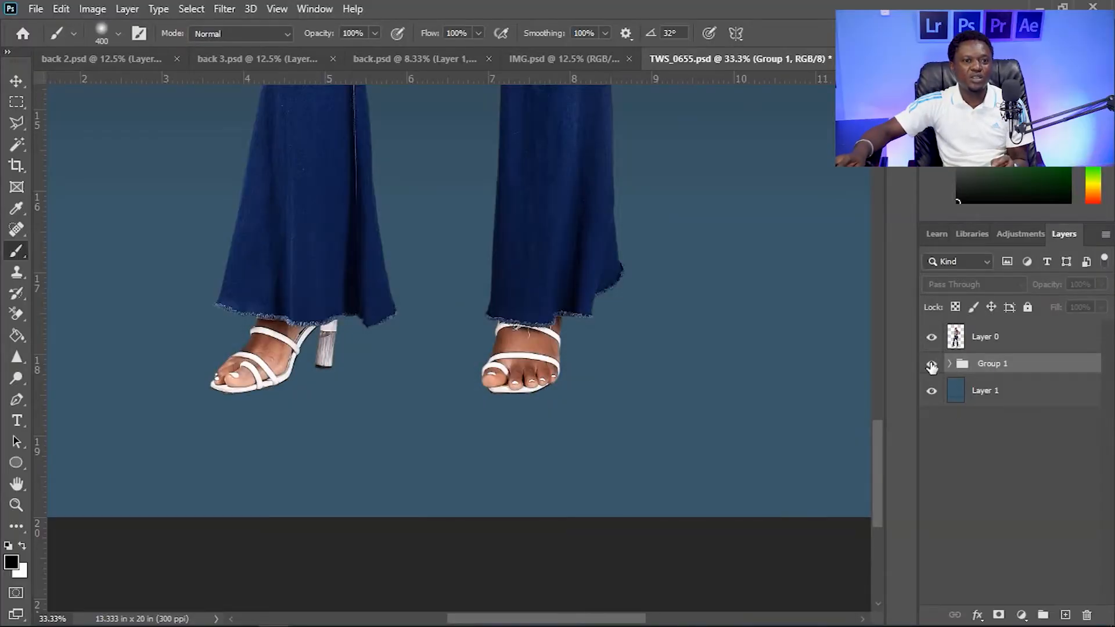
left_click(931, 365)
Expand the shadow group and lower the Fill of Layer 5 to 11%
left_click(949, 364)
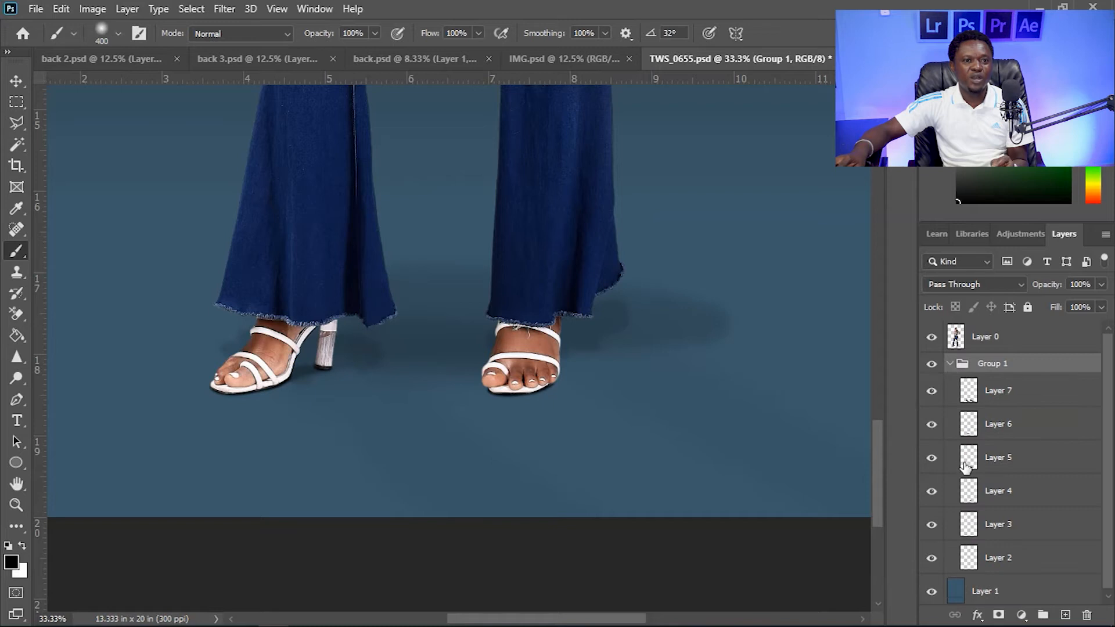
left_click(986, 393)
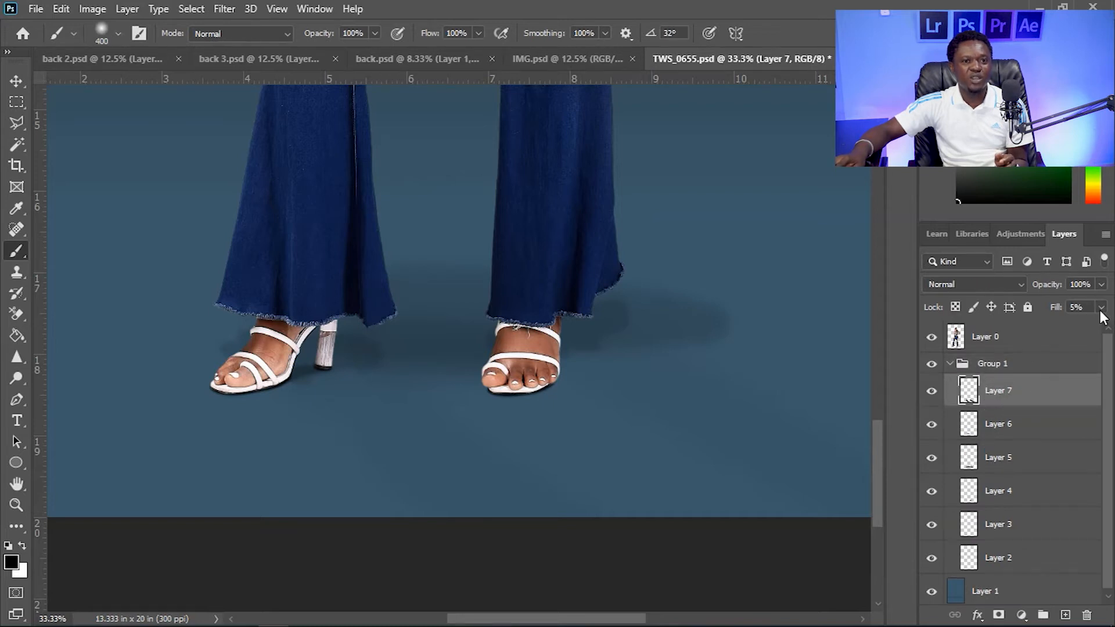
left_click(990, 461)
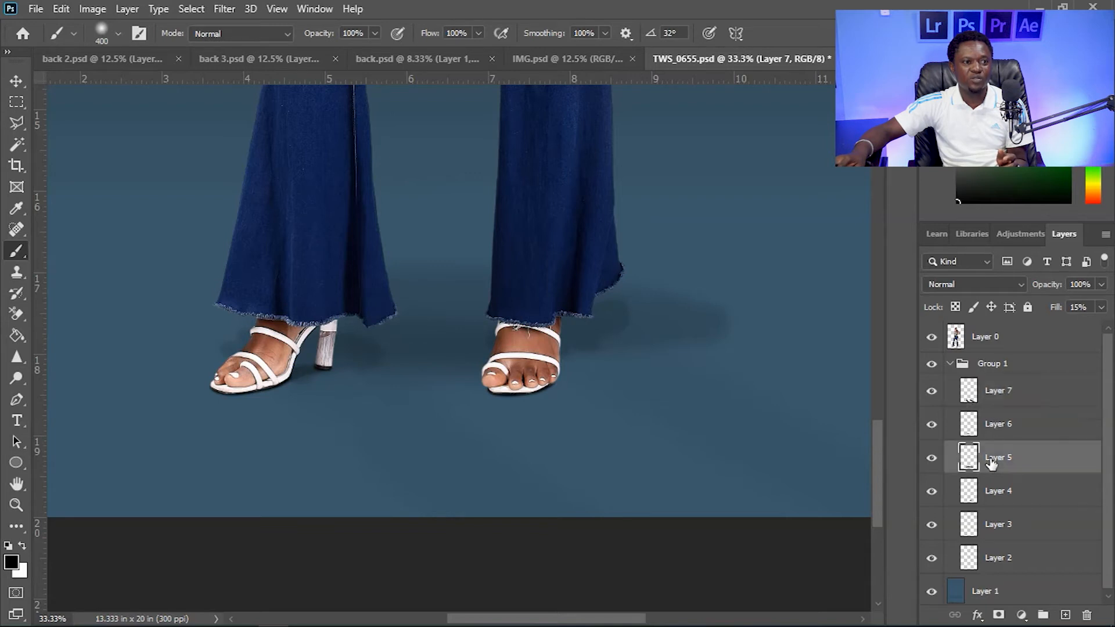
left_click(1100, 308)
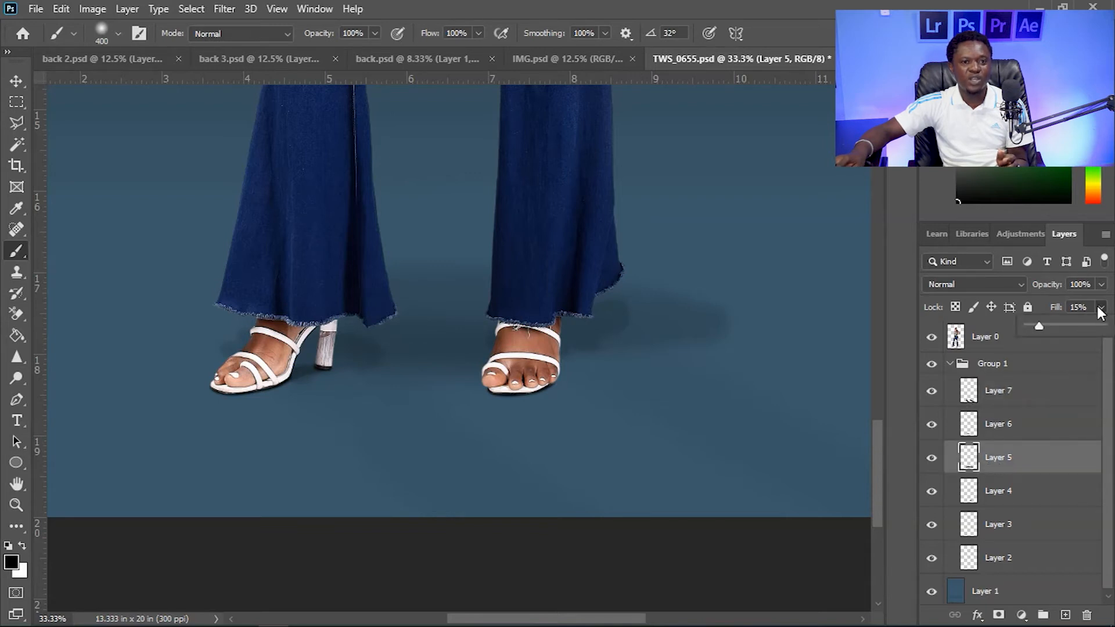
left_click_drag(1035, 326, 1042, 326)
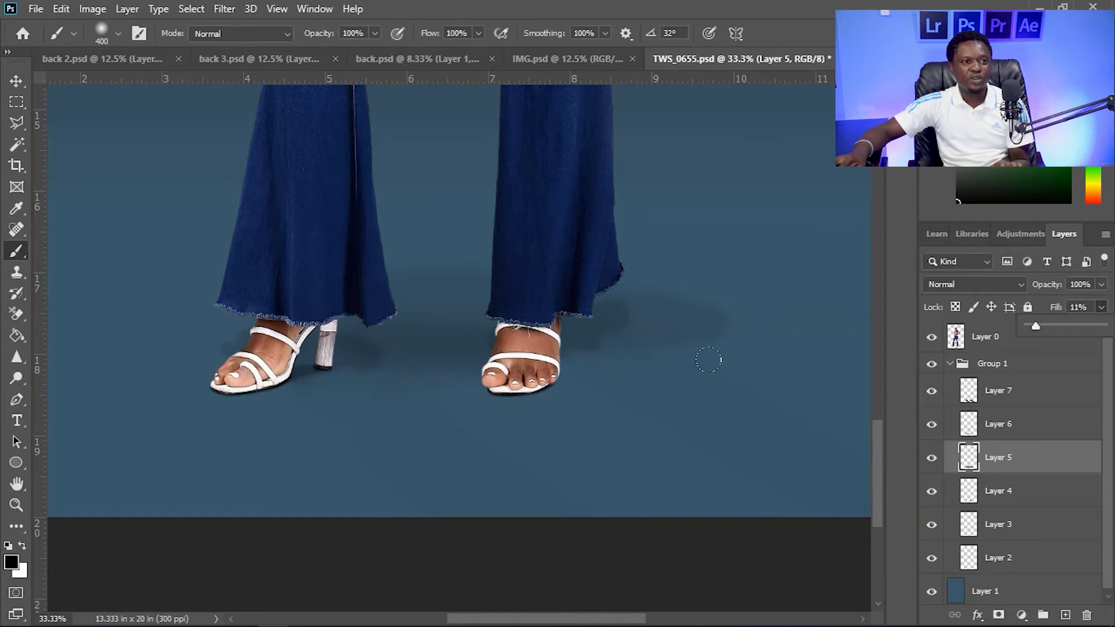
left_click_drag(1040, 326, 1036, 328)
Set the Fill of Layer 4 in the shadow group to 5%
left_click(983, 497)
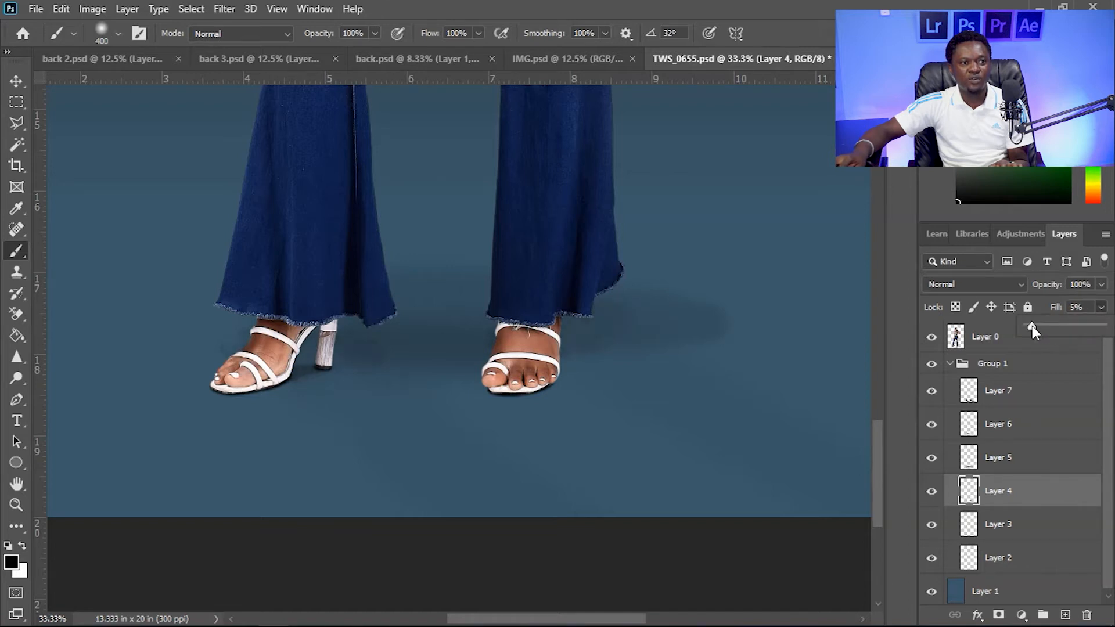
left_click_drag(1033, 326, 1032, 327)
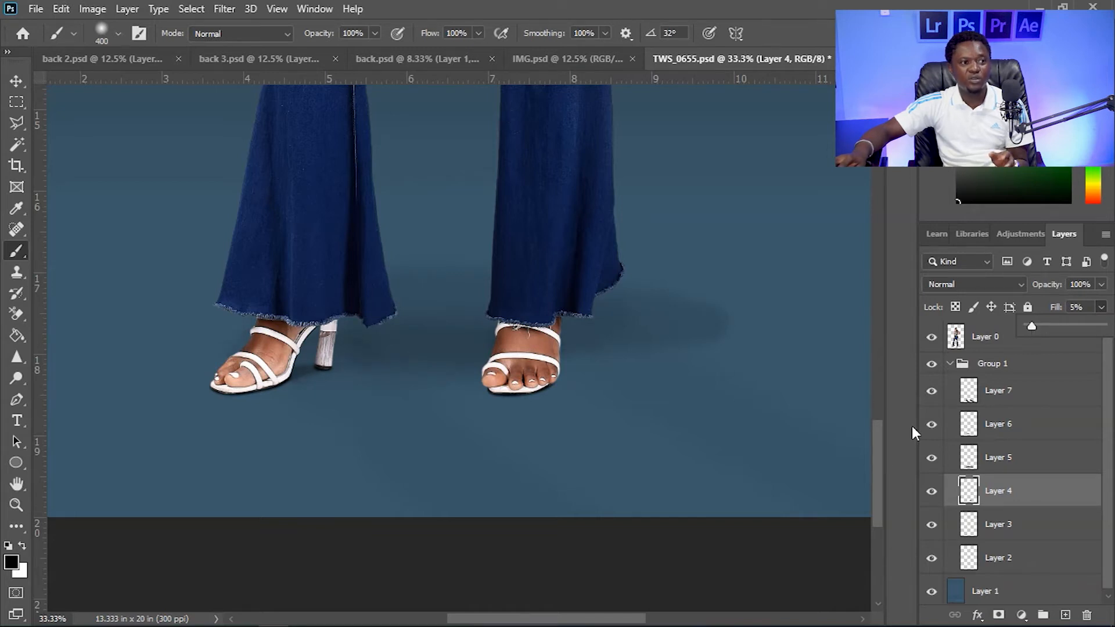
left_click(889, 491)
Collapse the shadow group and compare the adjusted shadows around the feet with the group hidden and shown
key("ctrl+plus")
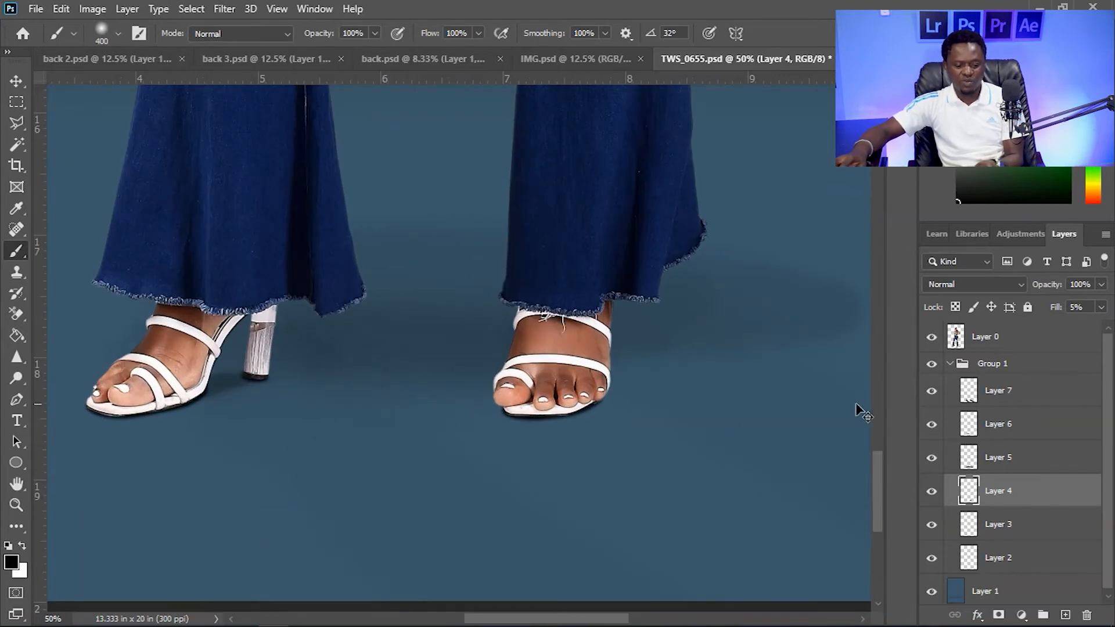
key("ctrl+minus")
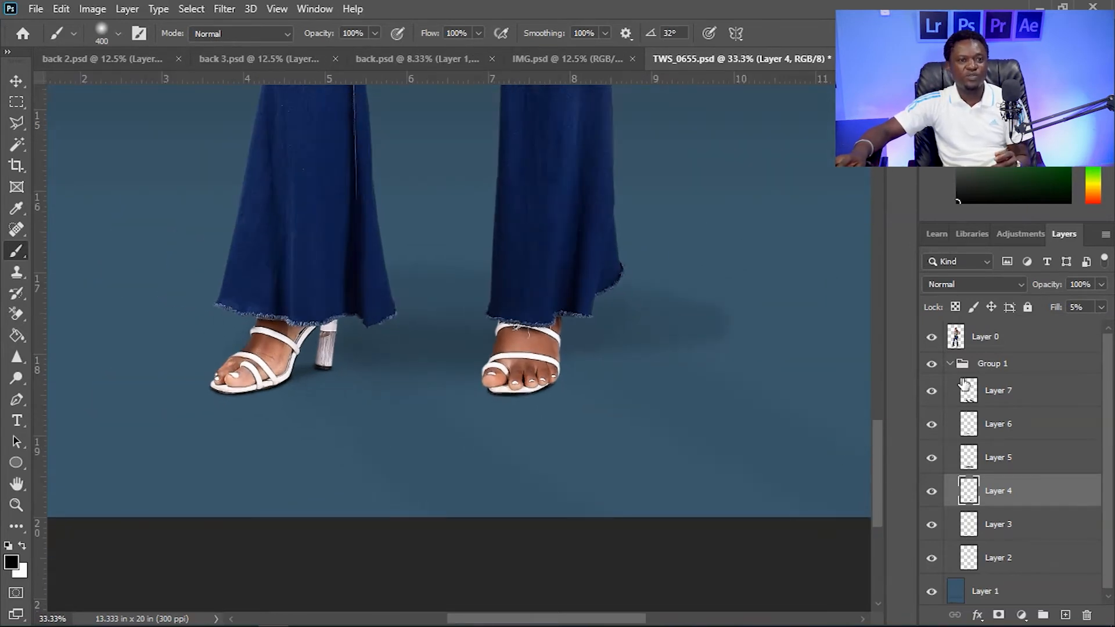
left_click(950, 364)
left_click(950, 364)
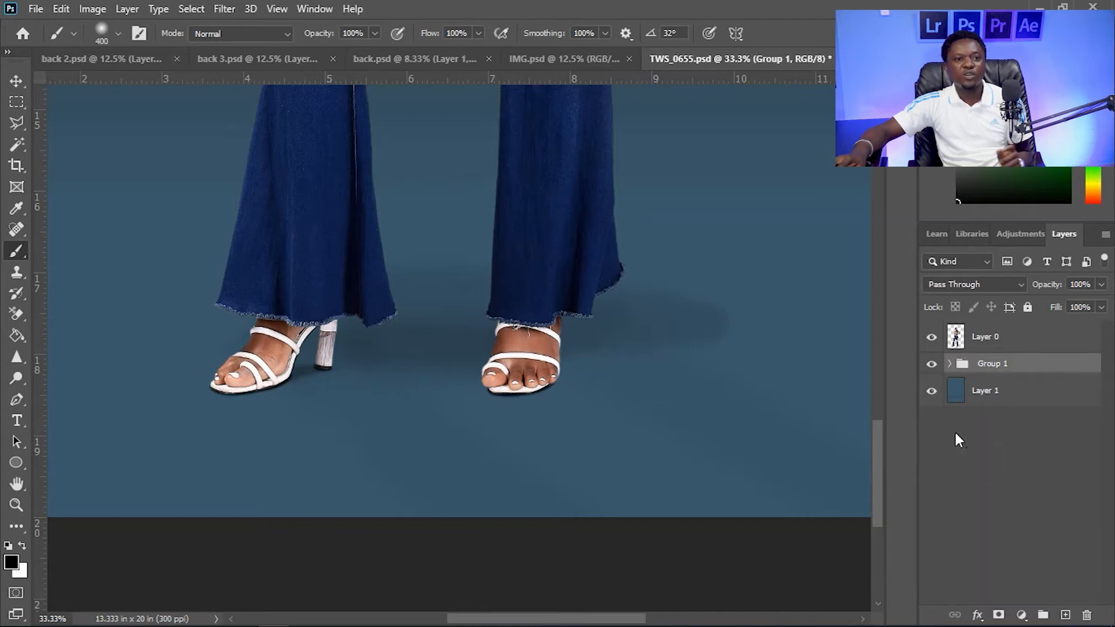
left_click(931, 364)
left_click(932, 365)
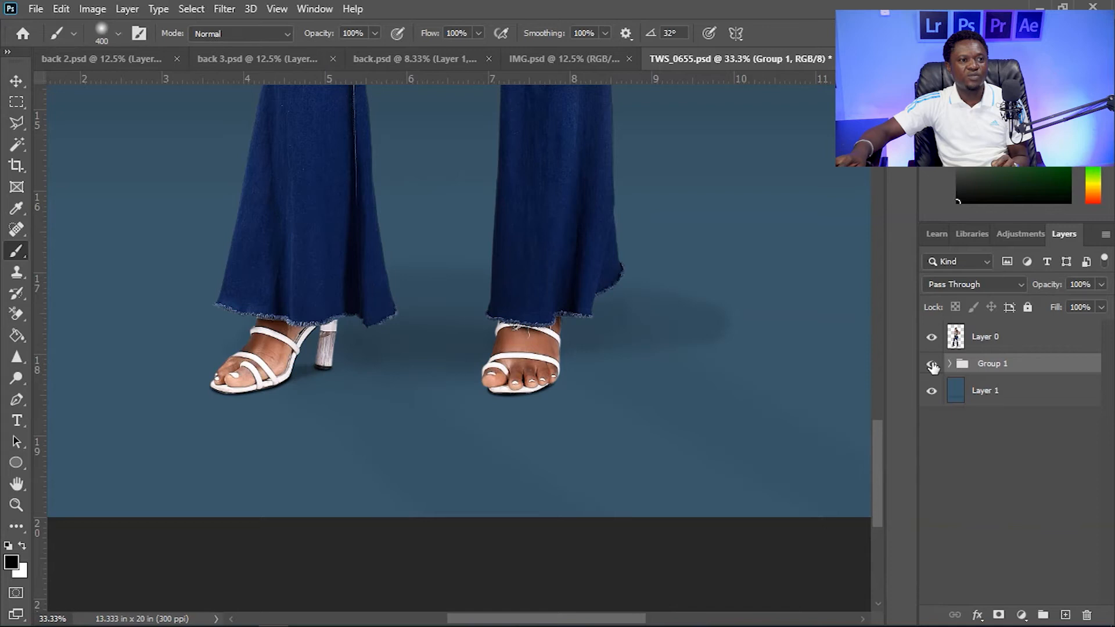
left_click(932, 365)
left_click(932, 365)
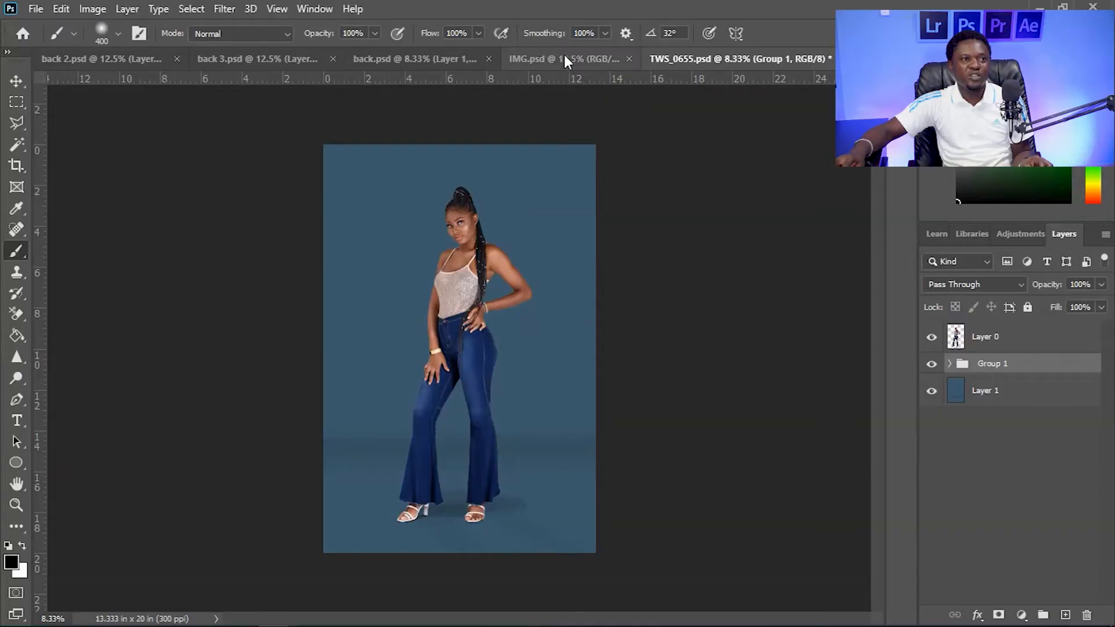
Look over the seated model's cut-out in IMG.psd and return to TWS_0655.psd
left_click(561, 58)
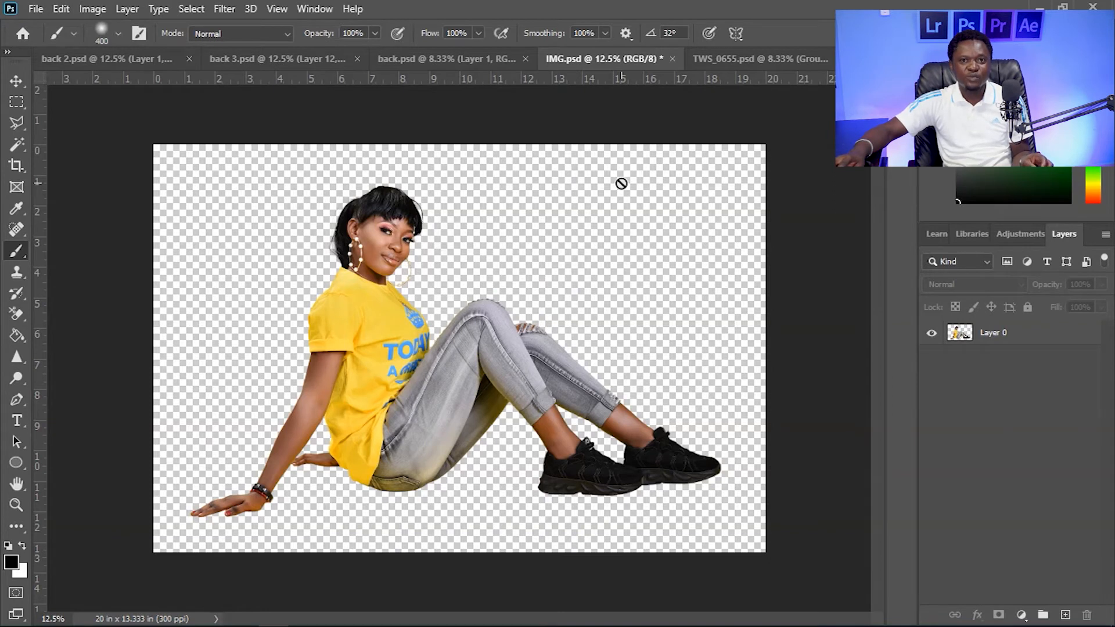
key("ctrl+plus")
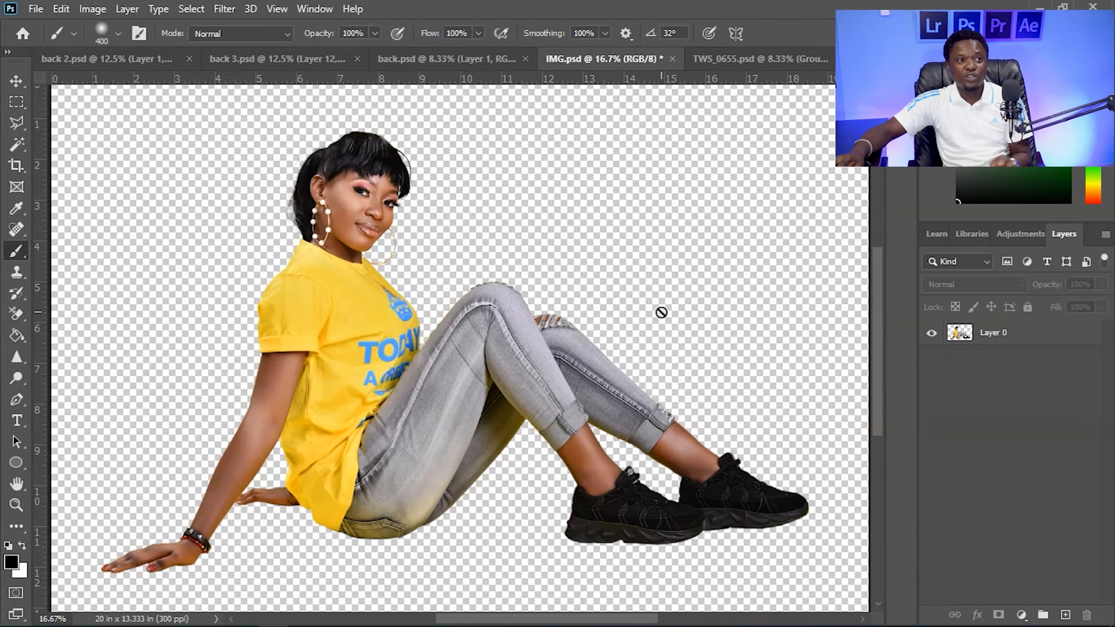
key("ctrl+minus")
key("ctrl+minus")
key("ctrl+minus")
key("ctrl+minus")
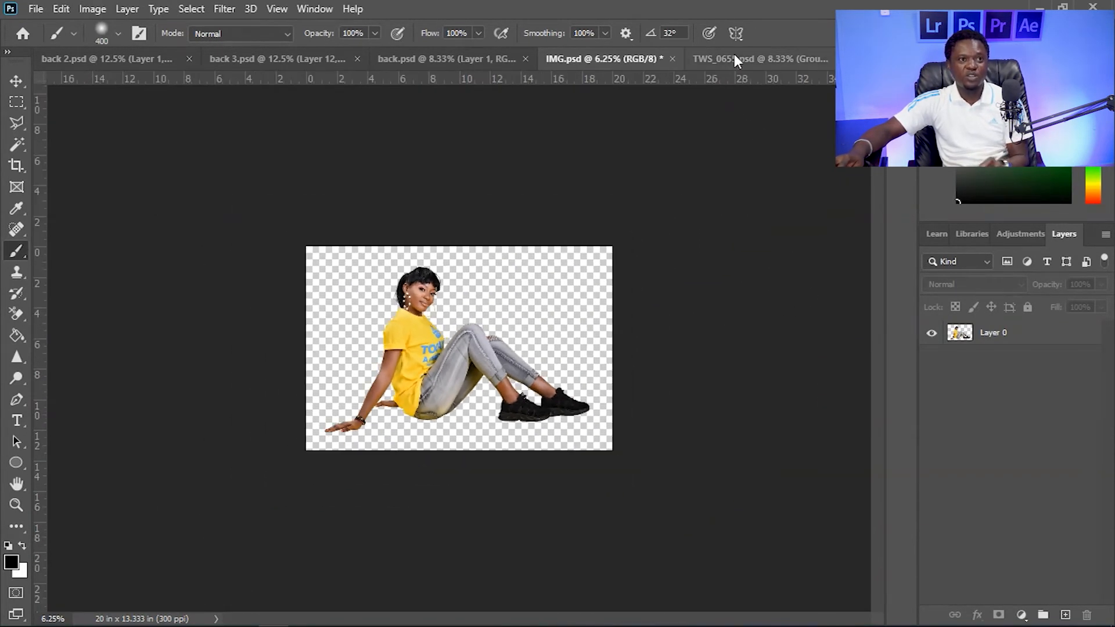
left_click(734, 56)
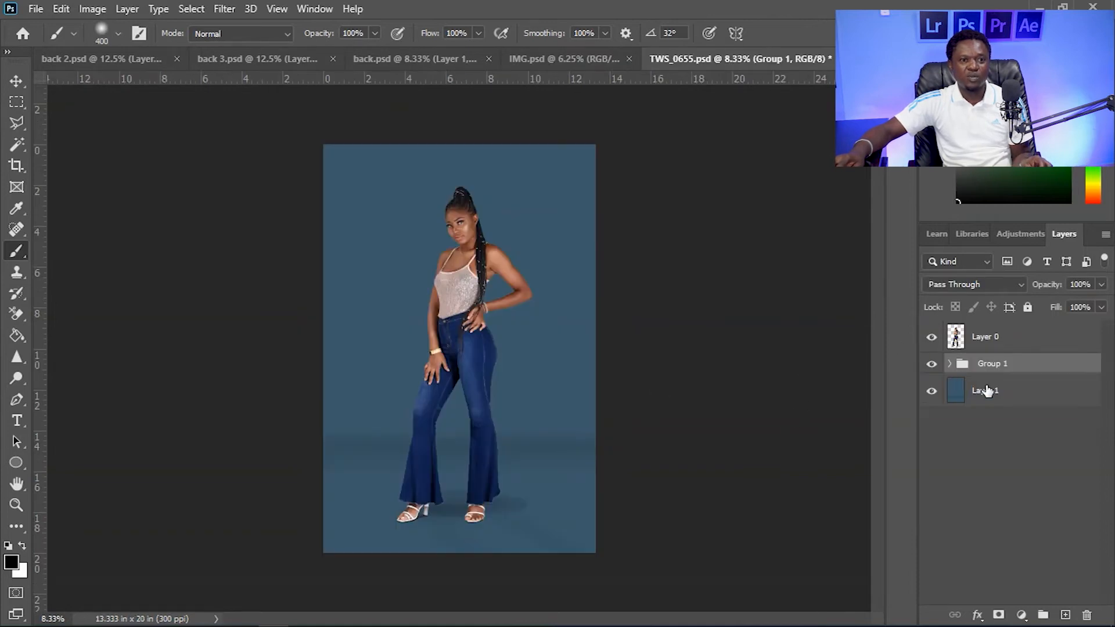
Copy the blue background layer, Layer 1, from TWS_0655.psd into IMG.psd with the Move tool
left_click(987, 390)
left_click(17, 80)
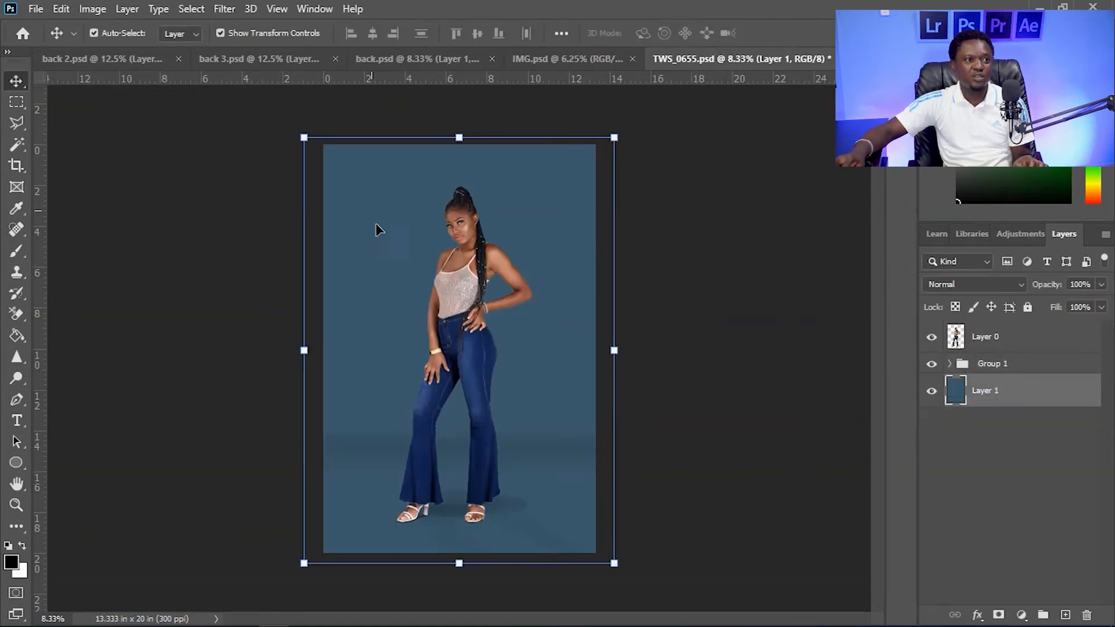
left_click_drag(380, 320, 465, 284)
Stretch the copied blue background to about 177% width so it covers the canvas, and place it beneath the seated model's layer
left_click_drag(544, 309, 695, 312)
left_click_drag(313, 313, 286, 315)
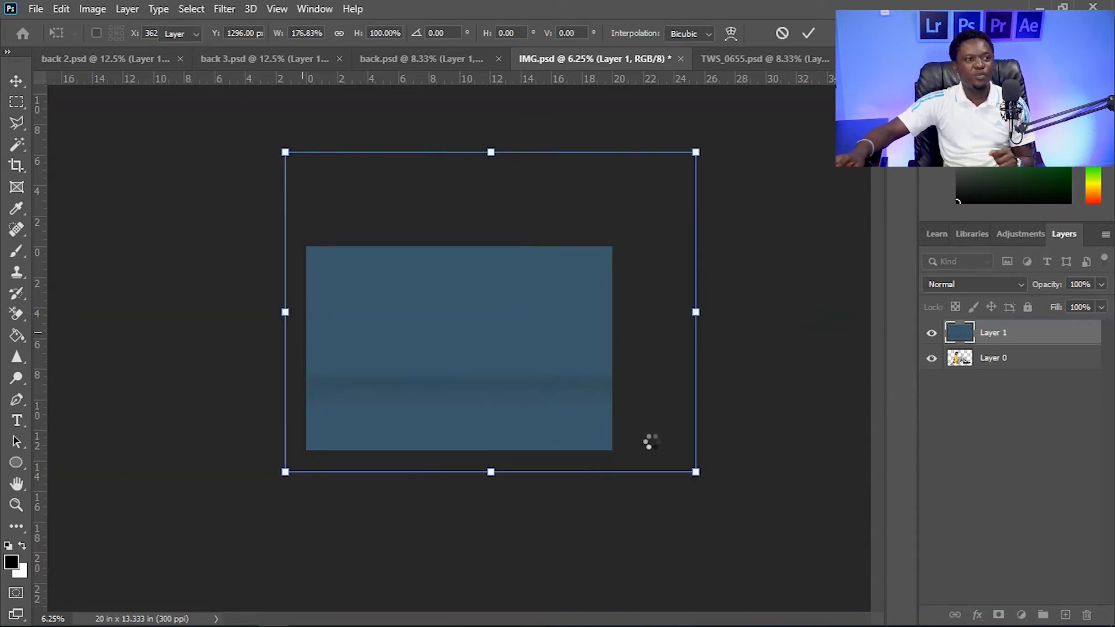
left_click_drag(991, 329, 1001, 374)
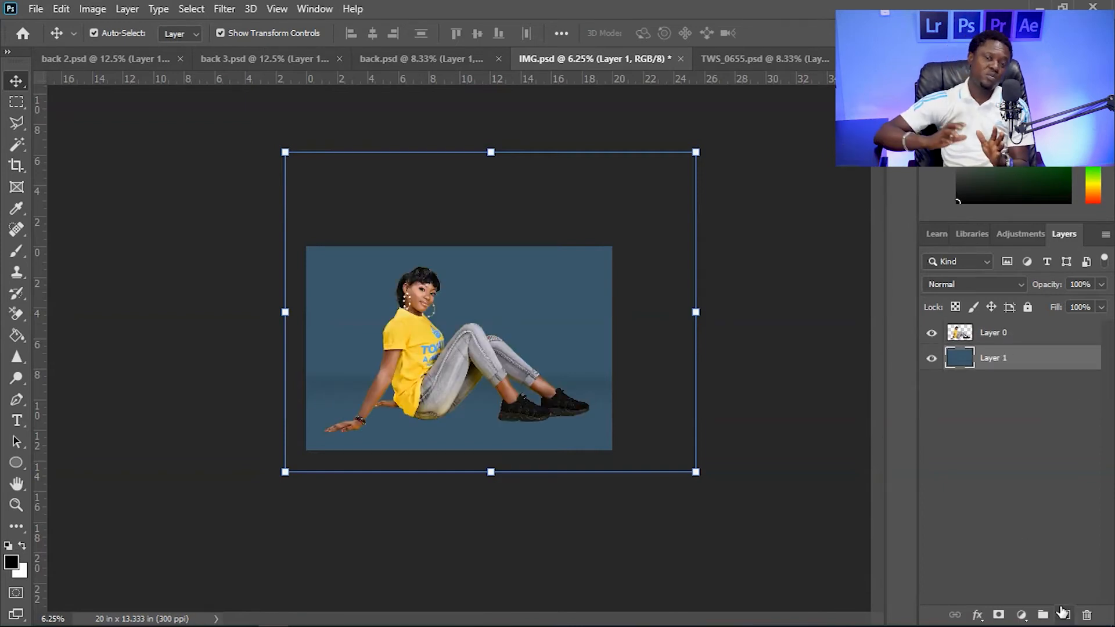
Add a new empty layer between the blue background and the seated model in IMG.psd for the shadow beneath the hand
key("ctrl+0")
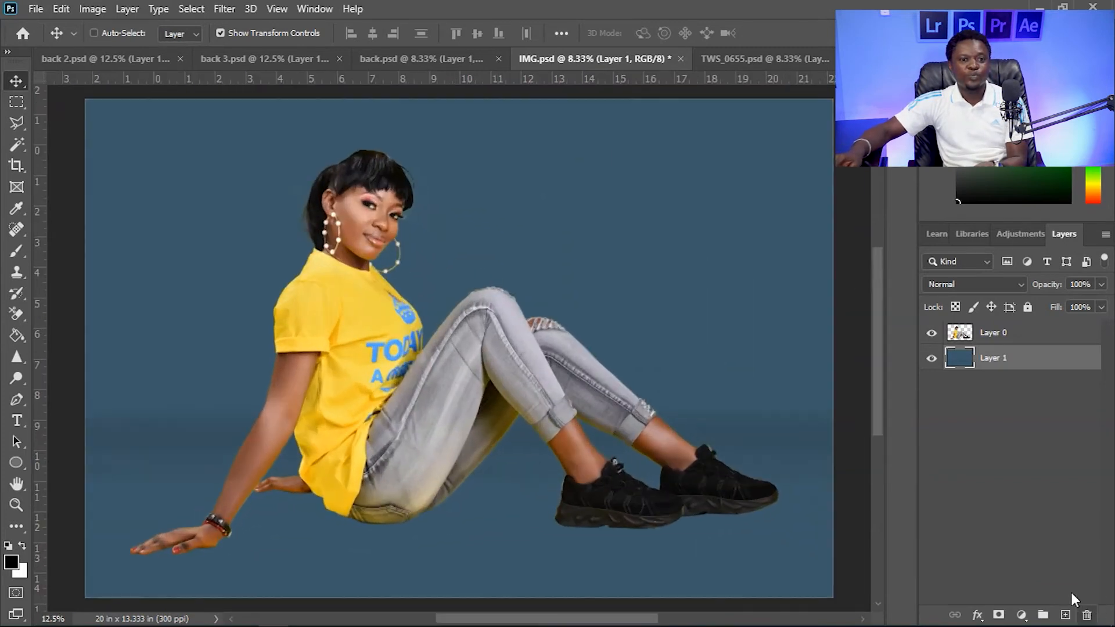
key("ctrl+plus")
key("ctrl+plus")
left_click(1065, 614)
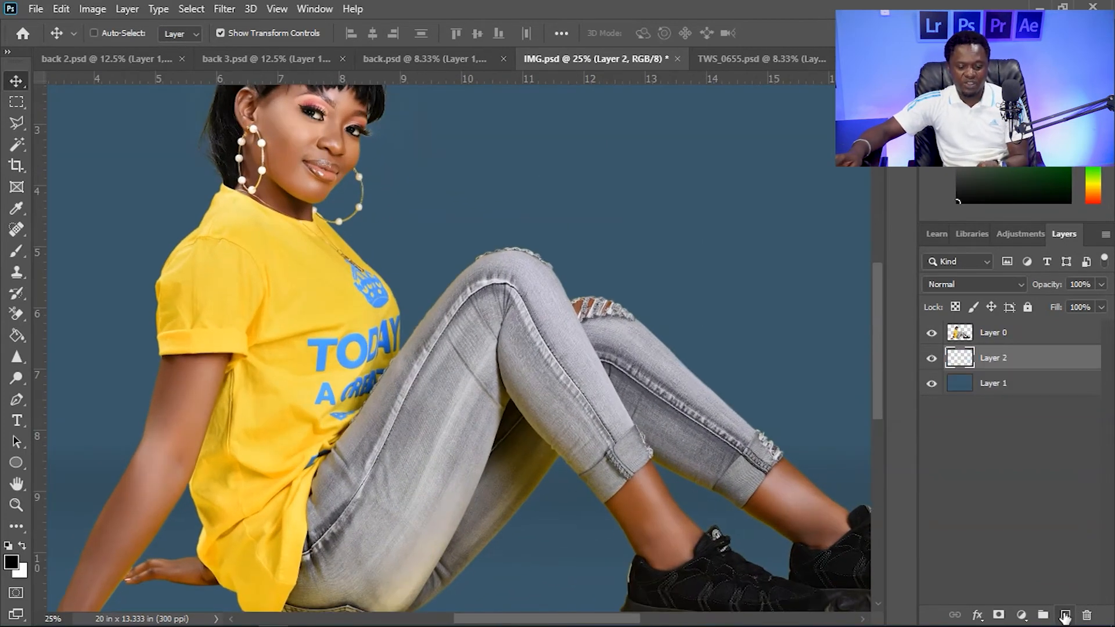
key("ctrl+plus")
left_click_drag(540, 503, 567, 367)
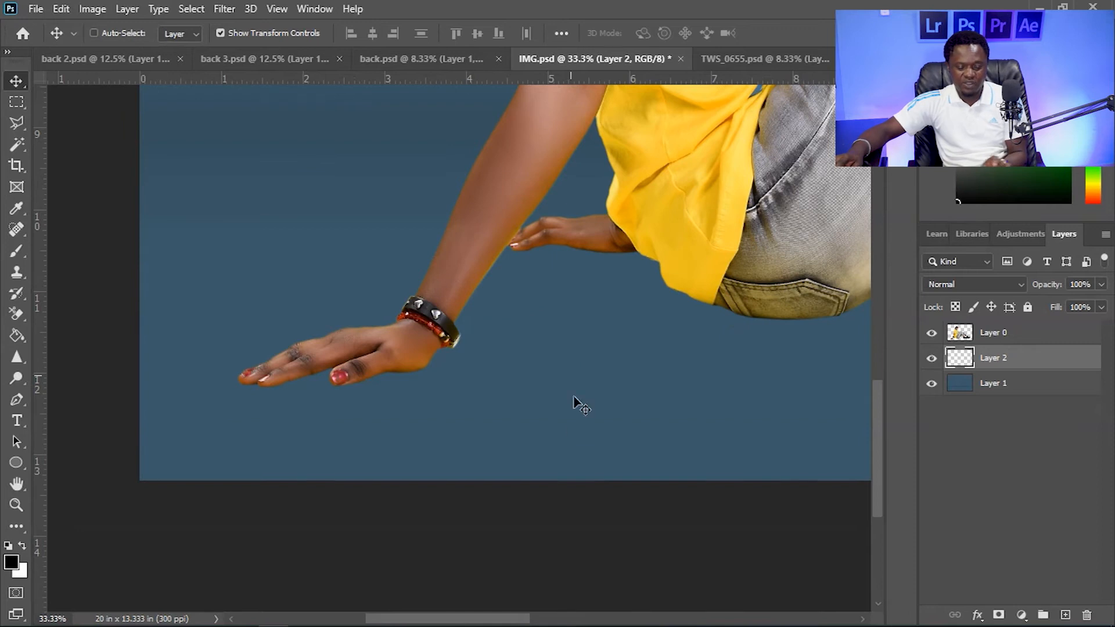
Paint a thin black contact shadow beneath the front hand's fingertips on Layer 2 with a soft 25 px brush
key("ctrl+plus")
key("ctrl+plus")
left_click_drag(354, 377, 511, 392)
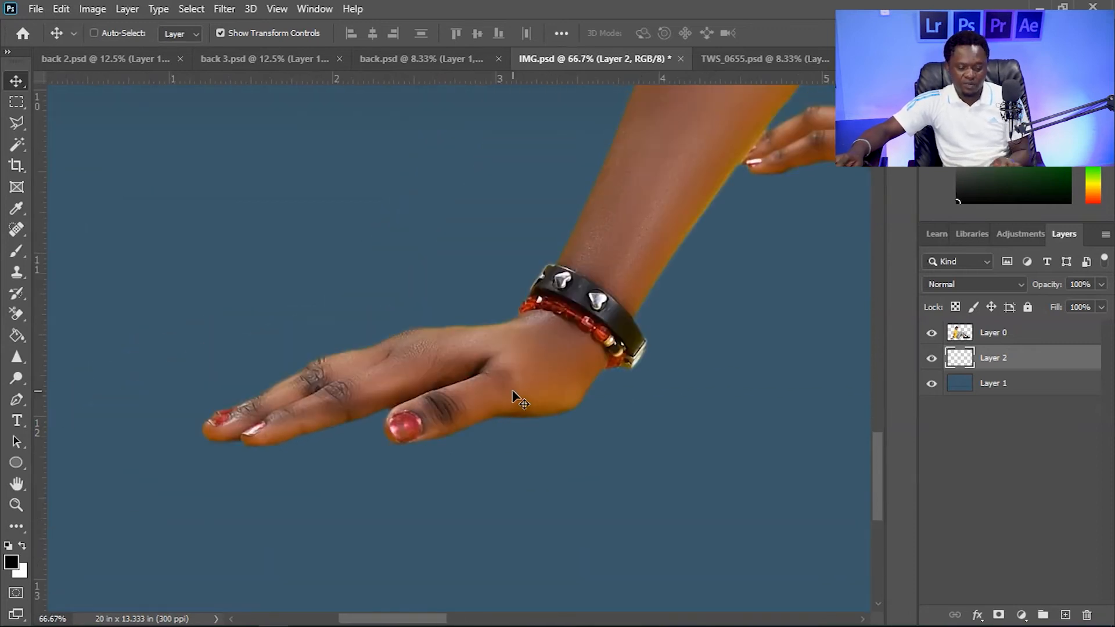
key("ctrl+plus")
left_click_drag(430, 436, 544, 422)
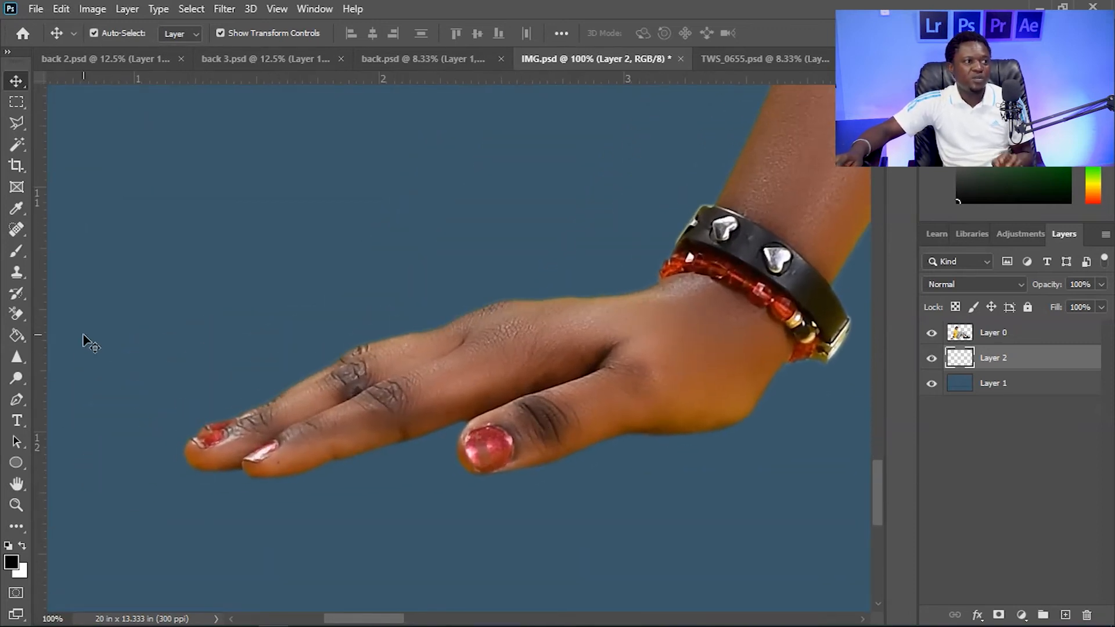
left_click(8, 257)
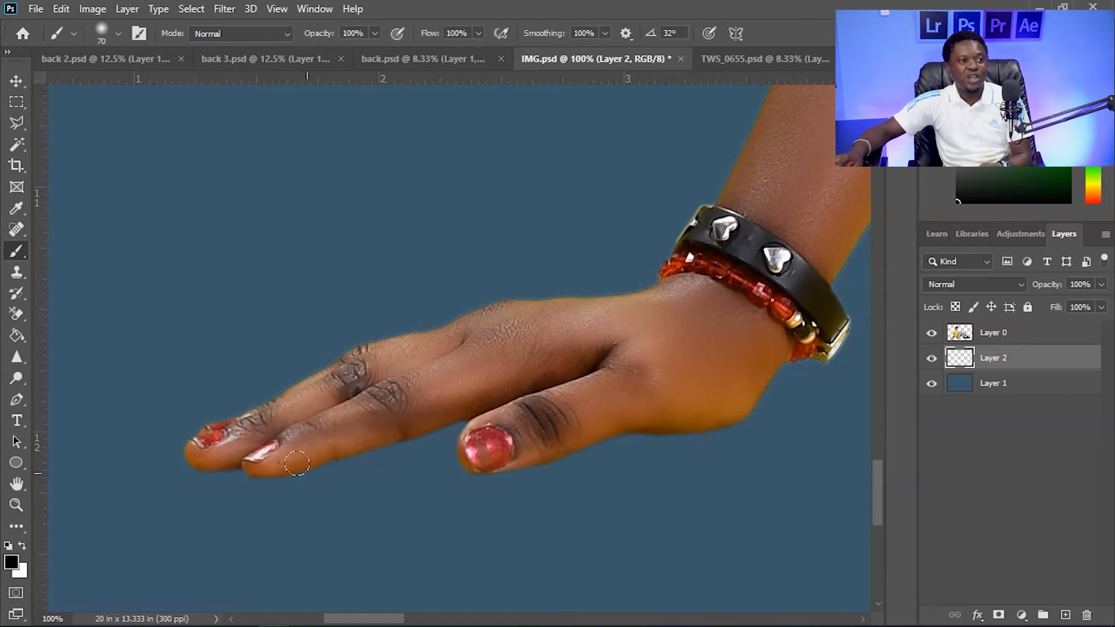
key("bracketleft")
left_click_drag(308, 475, 236, 472)
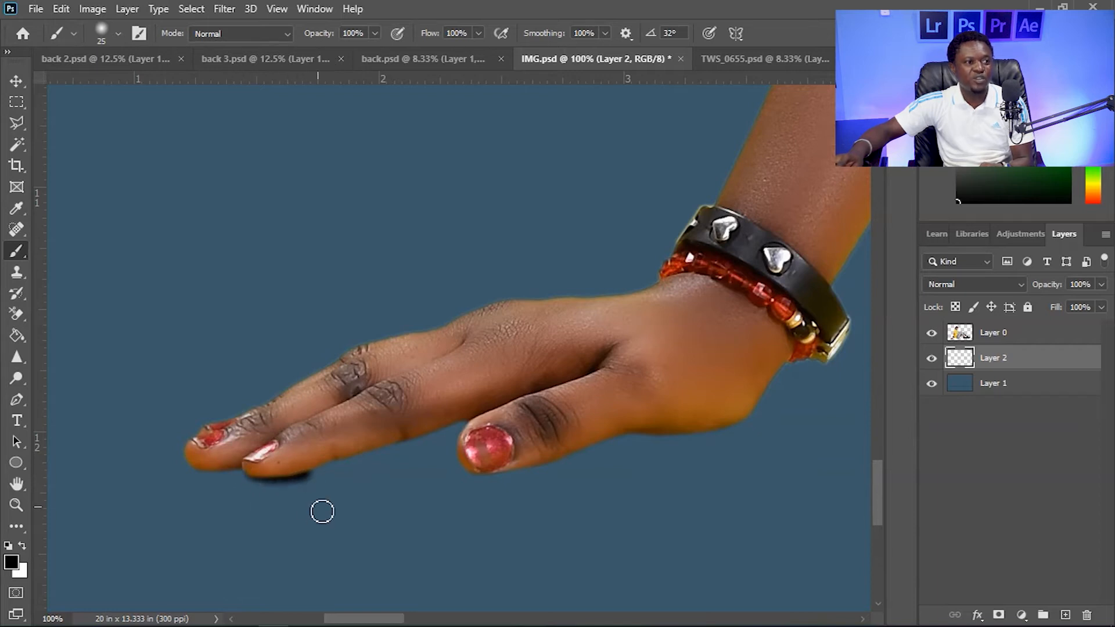
key("ctrl+z")
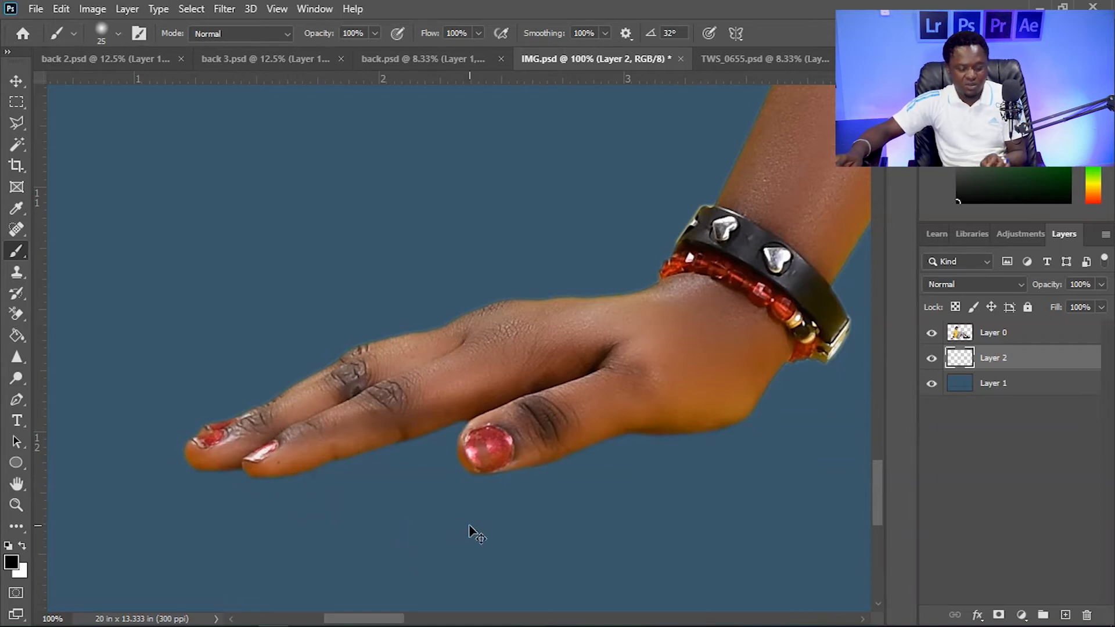
key("ctrl+plus")
left_click_drag(347, 477, 732, 351)
mouse_move(540, 449)
left_mouse_down()
mouse_move(461, 465)
mouse_move(380, 449)
mouse_move(414, 441)
mouse_move(289, 441)
left_mouse_up()
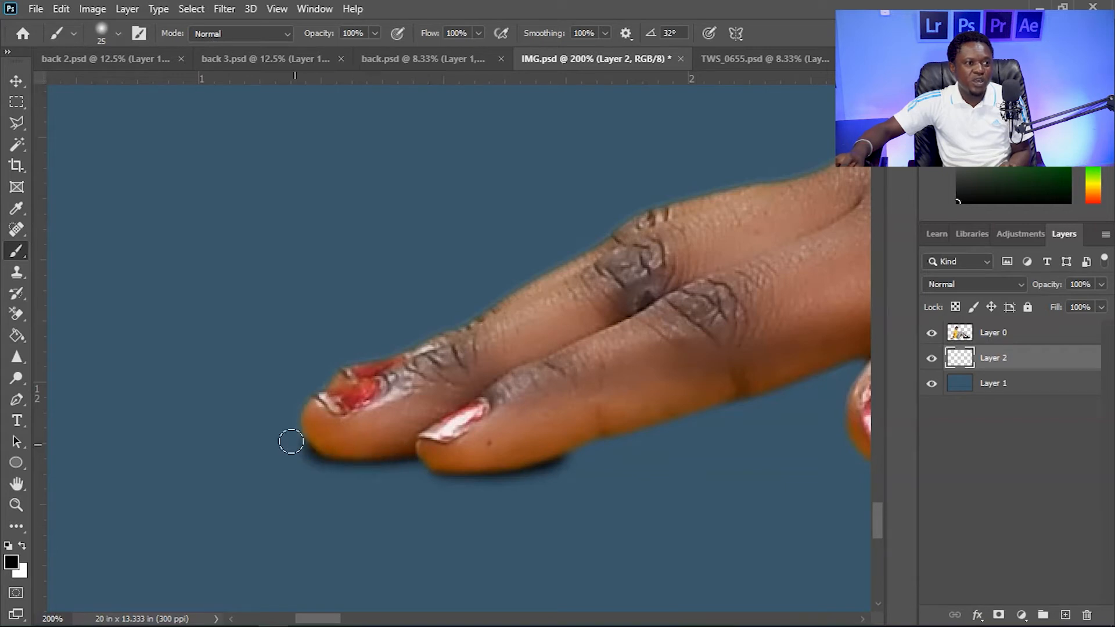
Continue the thin black contact shadow beneath the front hand's thumb and the heel of the palm
left_click_drag(606, 415, 161, 378)
mouse_move(429, 416)
left_mouse_down()
mouse_move(617, 385)
mouse_move(706, 349)
left_mouse_up()
left_click_drag(706, 349, 401, 373)
mouse_move(491, 361)
left_mouse_down()
mouse_move(607, 343)
mouse_move(655, 314)
mouse_move(584, 357)
mouse_move(510, 368)
mouse_move(437, 349)
left_mouse_up()
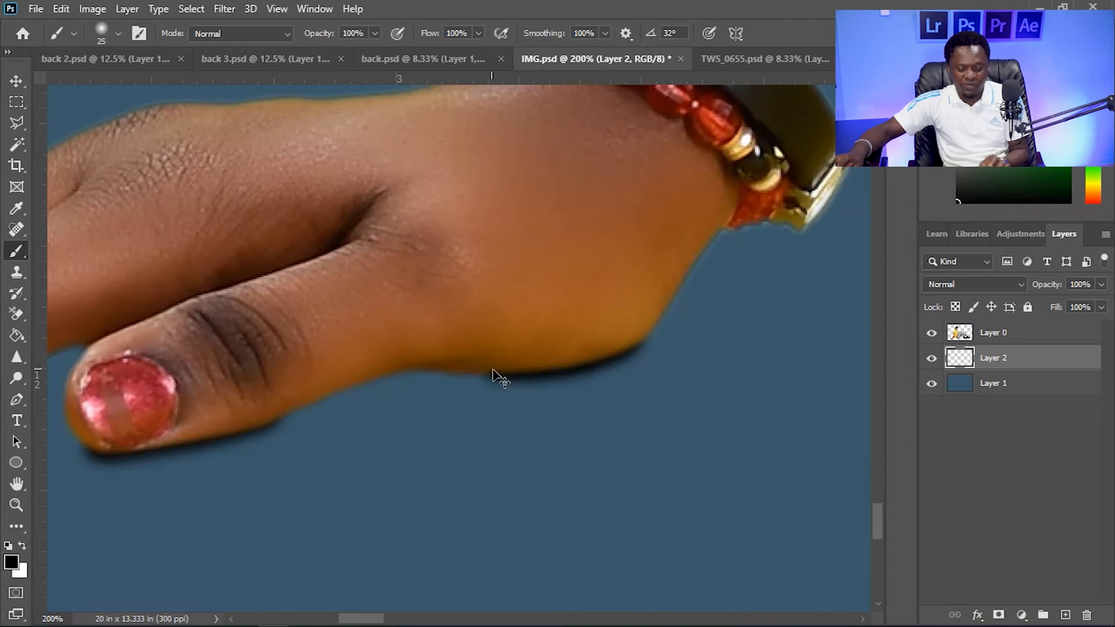
key("ctrl+minus")
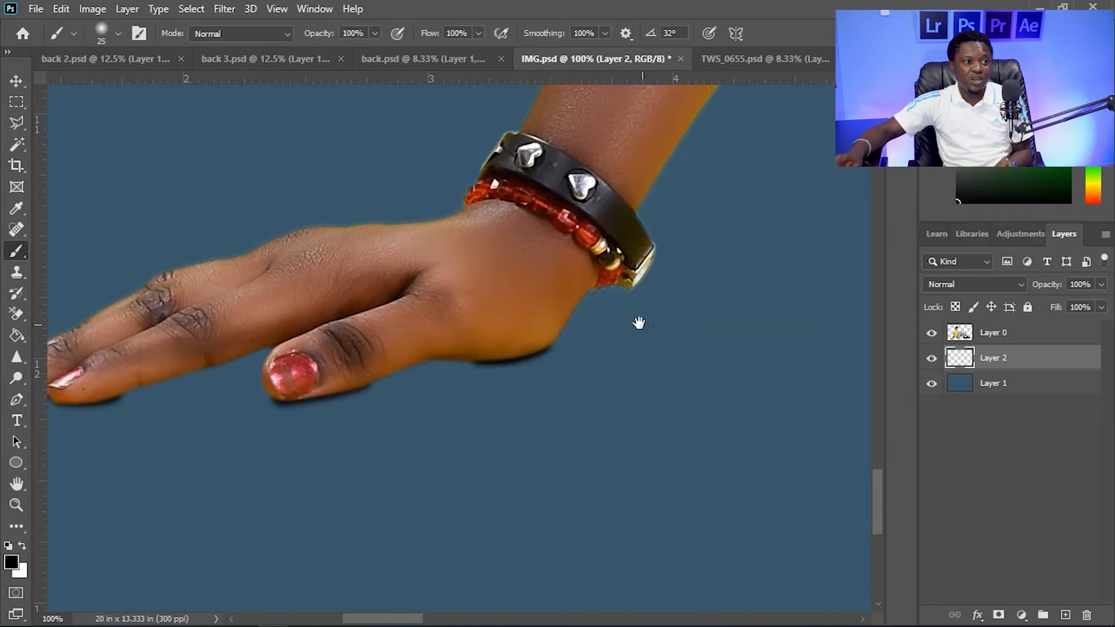
Paint the same 25 px contact shadow beneath the rear hand's fingertips and along the underside of its forearm
left_click_drag(636, 306, 454, 368)
left_click_drag(865, 218, 339, 314)
left_click_drag(478, 301, 665, 459)
key("ctrl+plus")
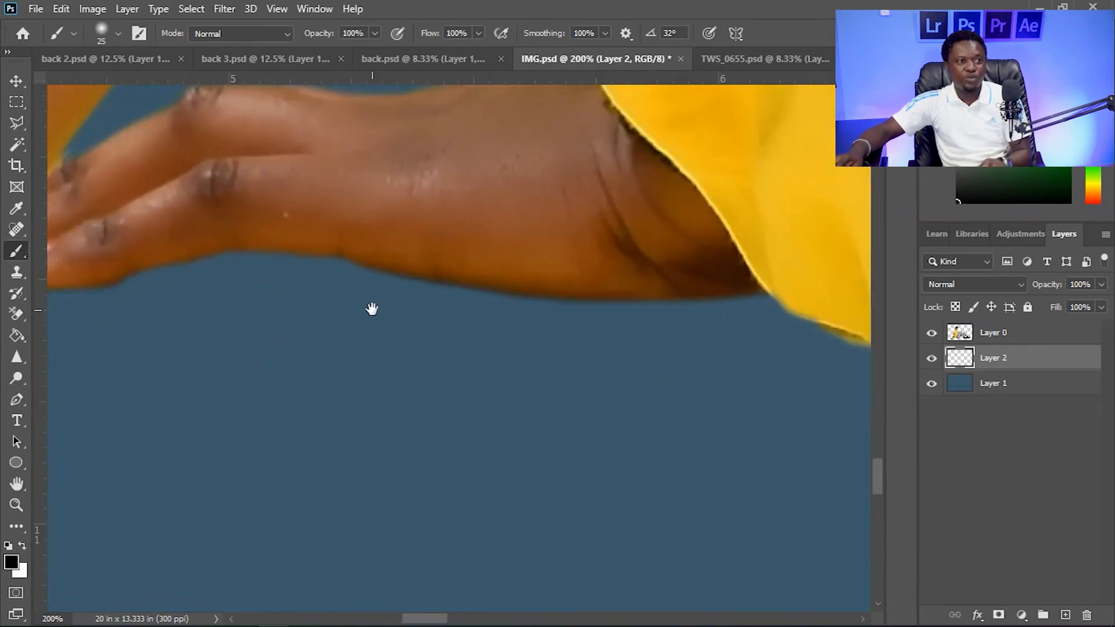
left_click_drag(371, 308, 687, 339)
left_click_drag(418, 310, 313, 309)
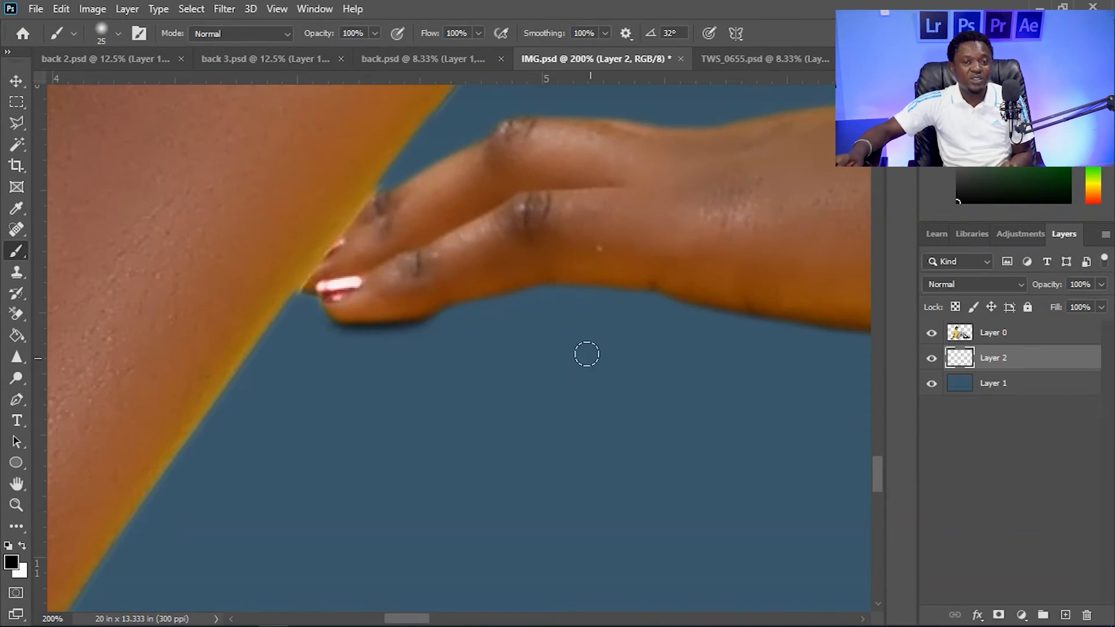
left_click_drag(635, 309, 374, 339)
mouse_move(513, 321)
left_mouse_down()
mouse_move(360, 320)
mouse_move(346, 331)
mouse_move(443, 351)
mouse_move(662, 360)
left_mouse_up()
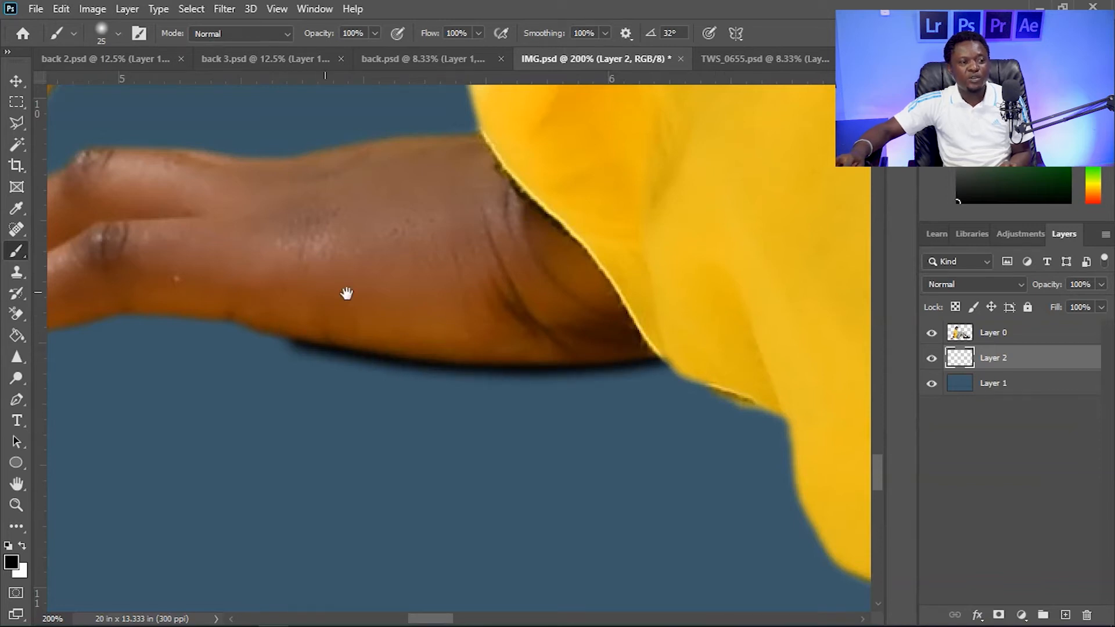
Add a new empty layer above Layer 2 for a second, wider hand shadow
scroll(655, 424, "down", 2)
left_click_drag(644, 398, 128, 328)
left_click_drag(392, 305, 298, 289)
left_click_drag(178, 298, 471, 287)
left_click_drag(282, 279, 677, 341)
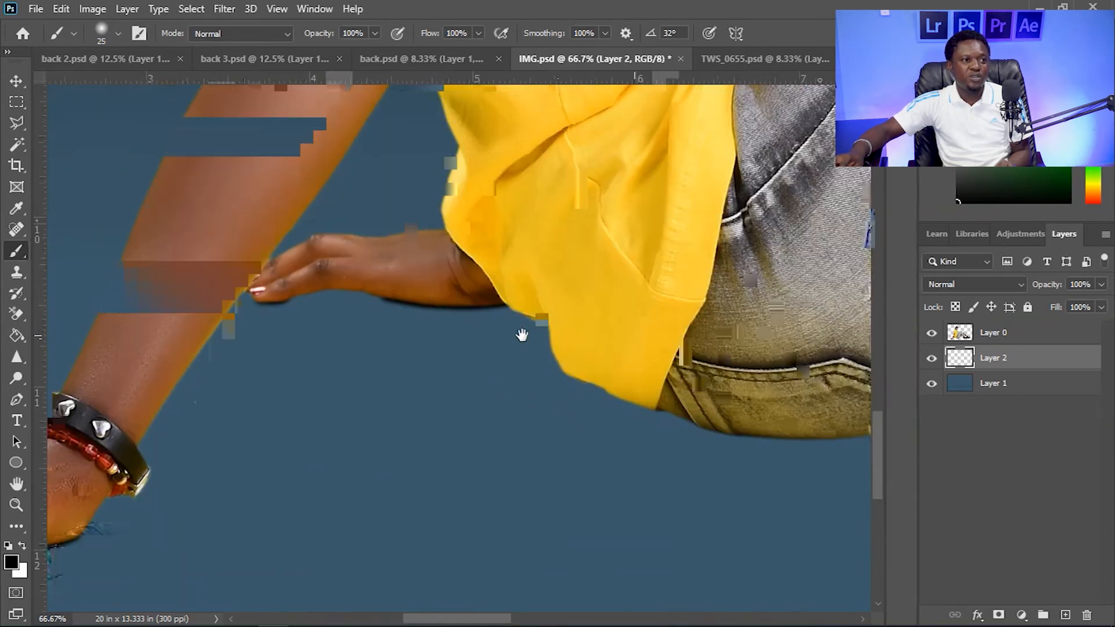
left_click_drag(521, 335, 667, 343)
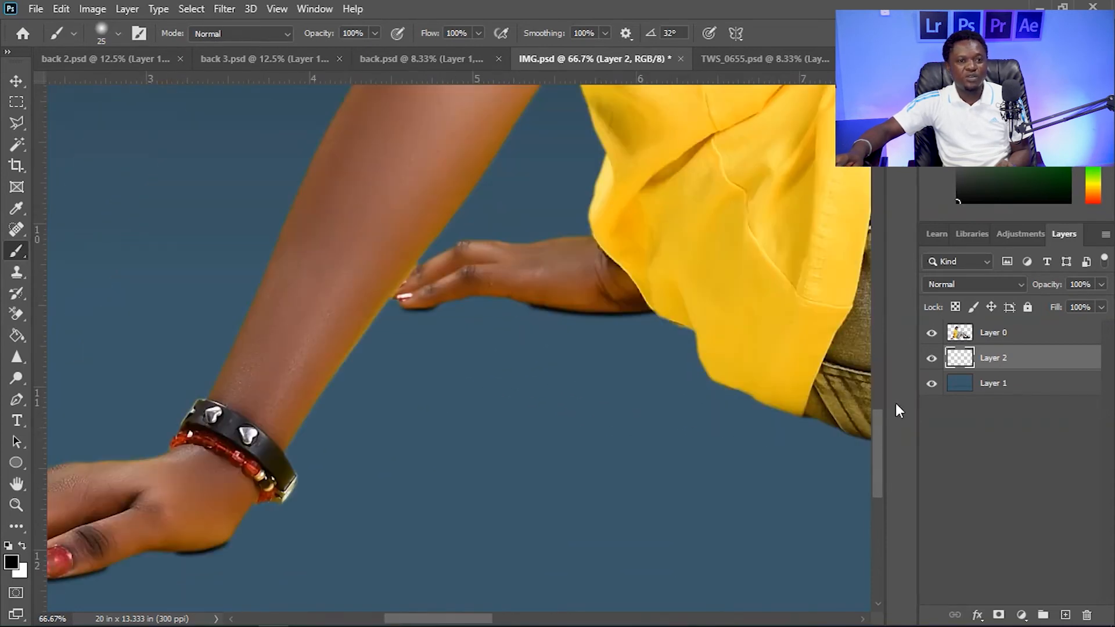
left_click(1066, 618)
Paint a wider shadow beneath the front hand's palm, thumb and fingers on Layer 3 with a 40 px brush
key("bracketright")
key("bracketright")
key("bracketright")
left_click_drag(517, 303, 410, 306)
left_click_drag(253, 465, 671, 391)
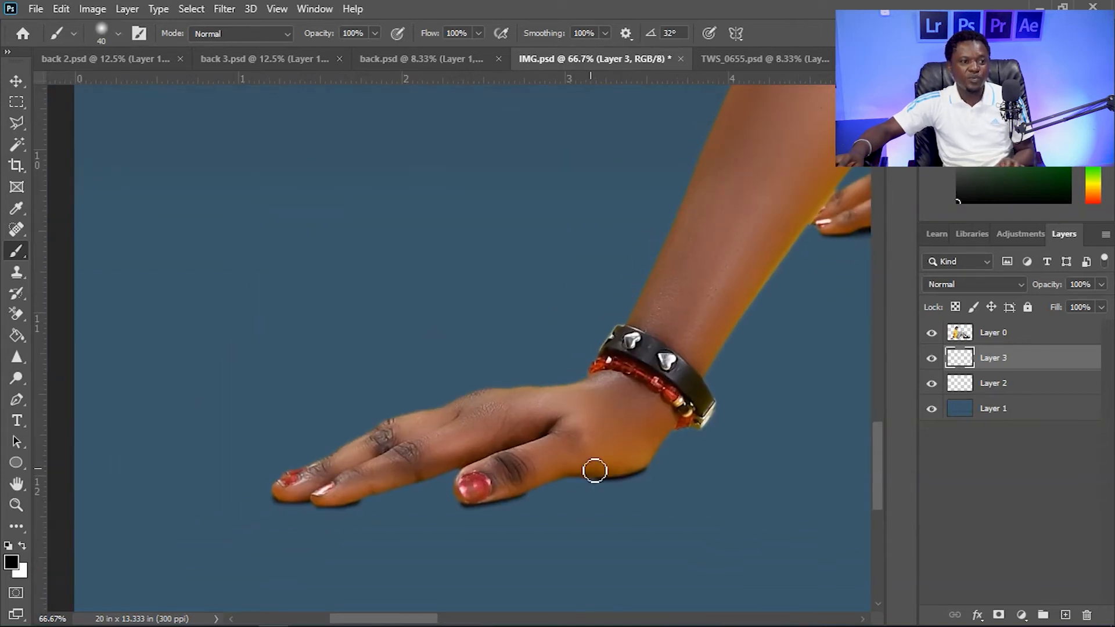
mouse_move(559, 483)
left_mouse_down()
mouse_move(470, 496)
mouse_move(494, 472)
mouse_move(367, 498)
left_mouse_up()
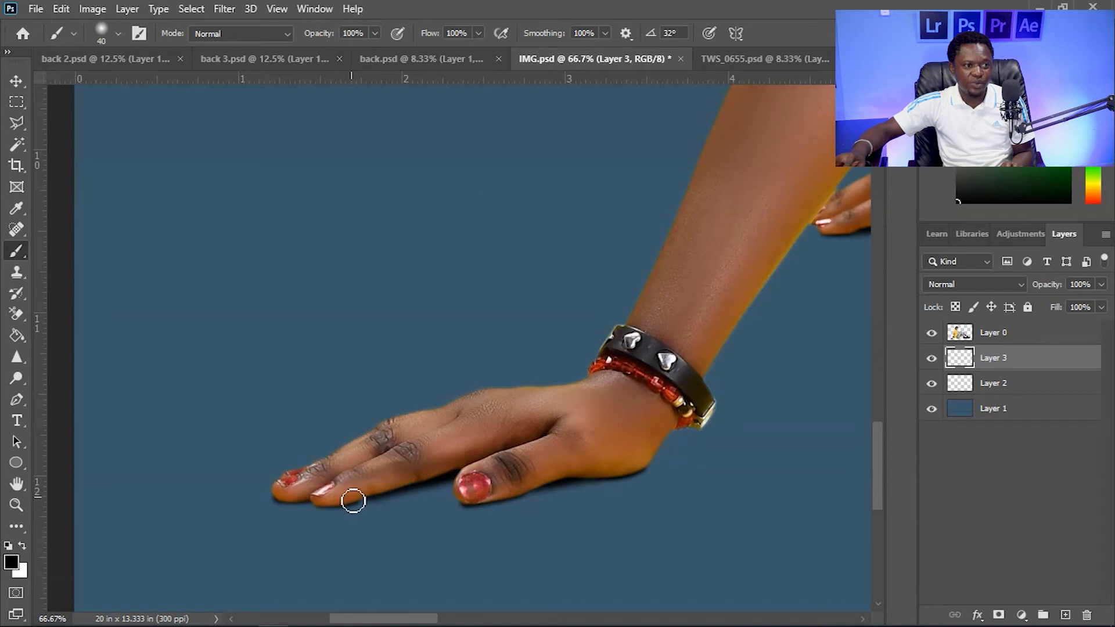
Lower the fill of Layer 3 to 60% to soften the wider hand shadow
left_click_drag(850, 386, 620, 384)
left_click(1101, 308)
left_click_drag(1056, 324, 1051, 323)
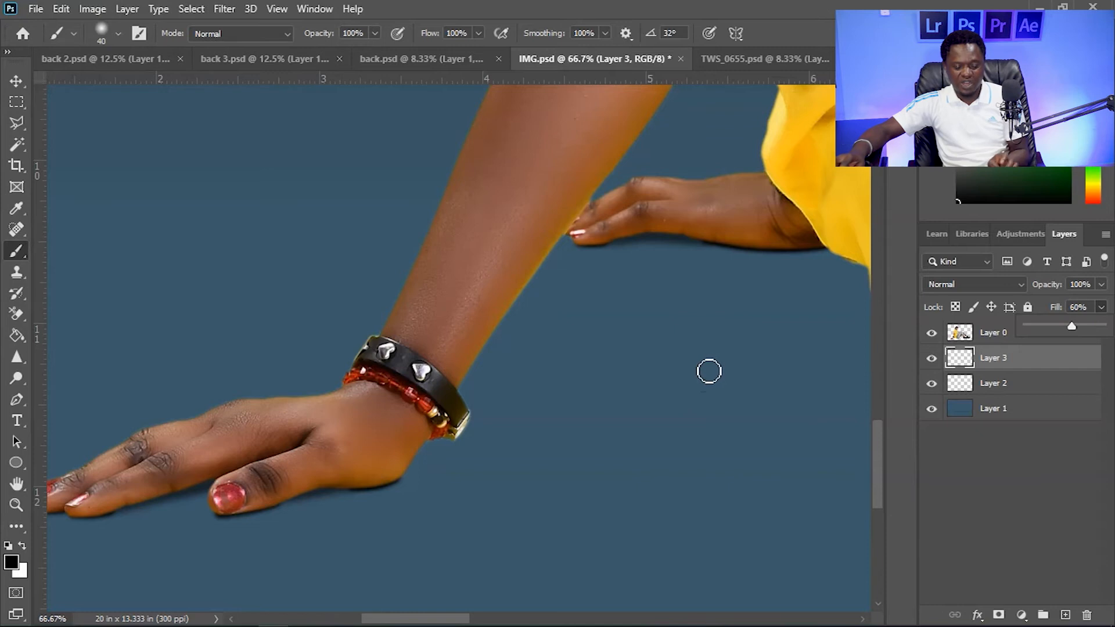
Try painting a shadow beneath the model's hips on Layer 3 with a 90 px brush, and undo it
key("ctrl+minus")
key("ctrl+minus")
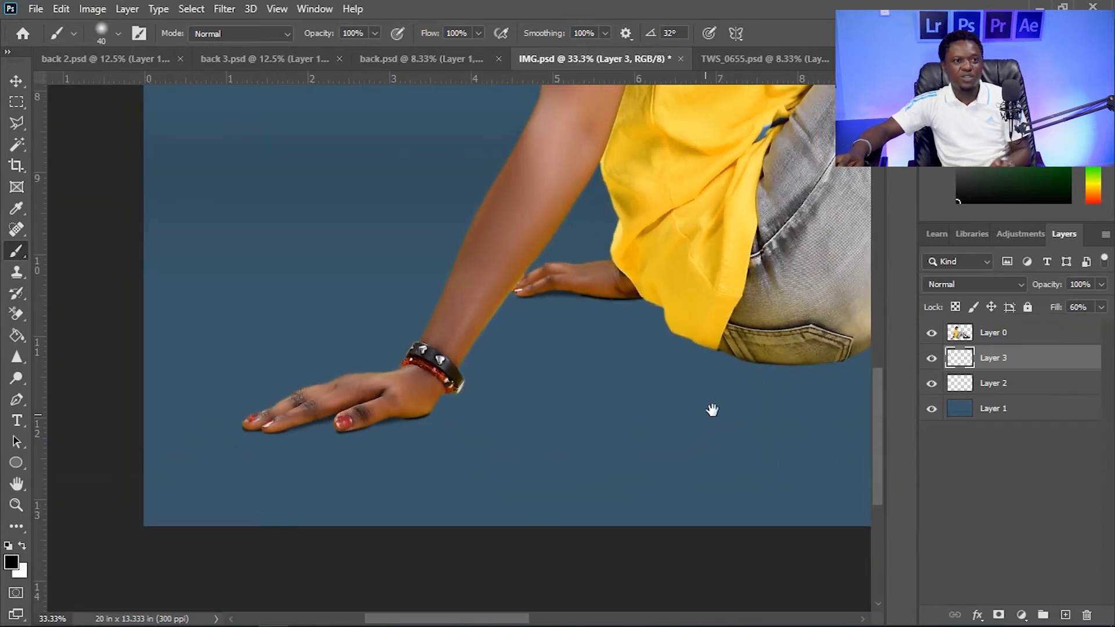
left_click_drag(746, 349, 525, 372)
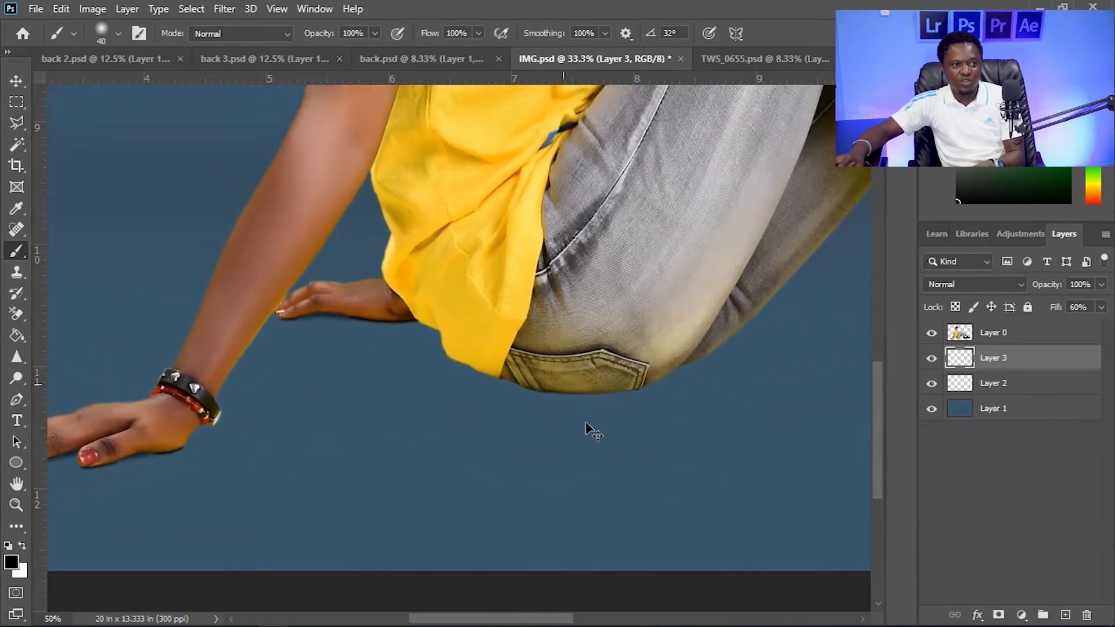
key("ctrl+minus")
mouse_move(566, 373)
left_mouse_down()
mouse_move(468, 381)
mouse_move(456, 401)
left_mouse_up()
key("bracketright")
key("bracketright")
key("bracketright")
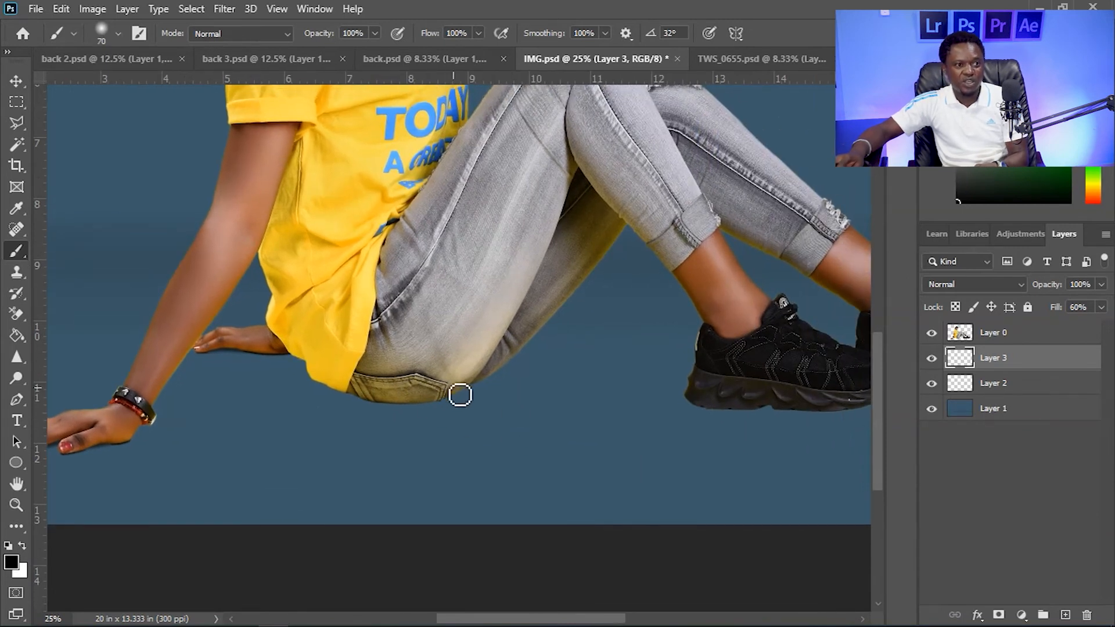
mouse_move(466, 392)
left_mouse_down()
mouse_move(382, 404)
mouse_move(336, 390)
mouse_move(412, 404)
mouse_move(470, 387)
mouse_move(376, 401)
mouse_move(487, 409)
left_mouse_up()
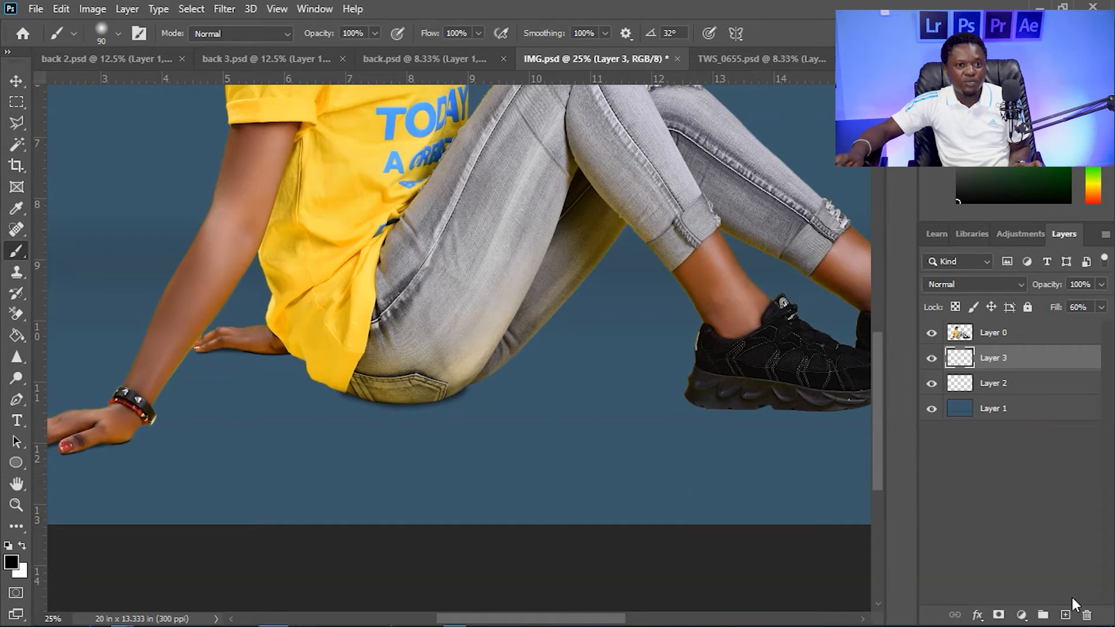
left_click(1064, 615)
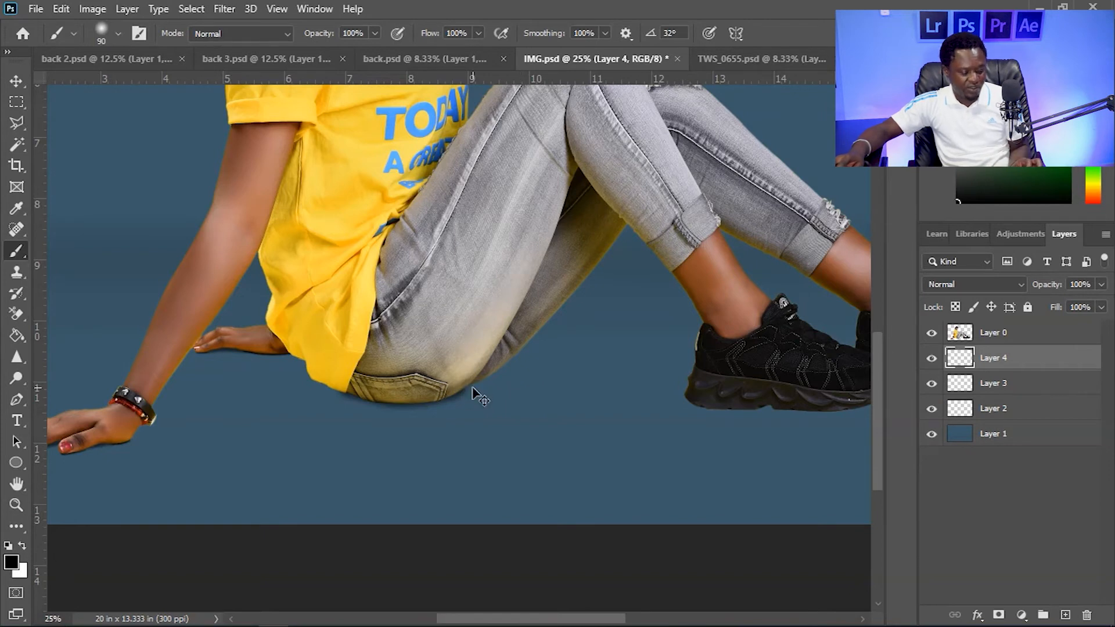
key("ctrl+z")
key("ctrl+z")
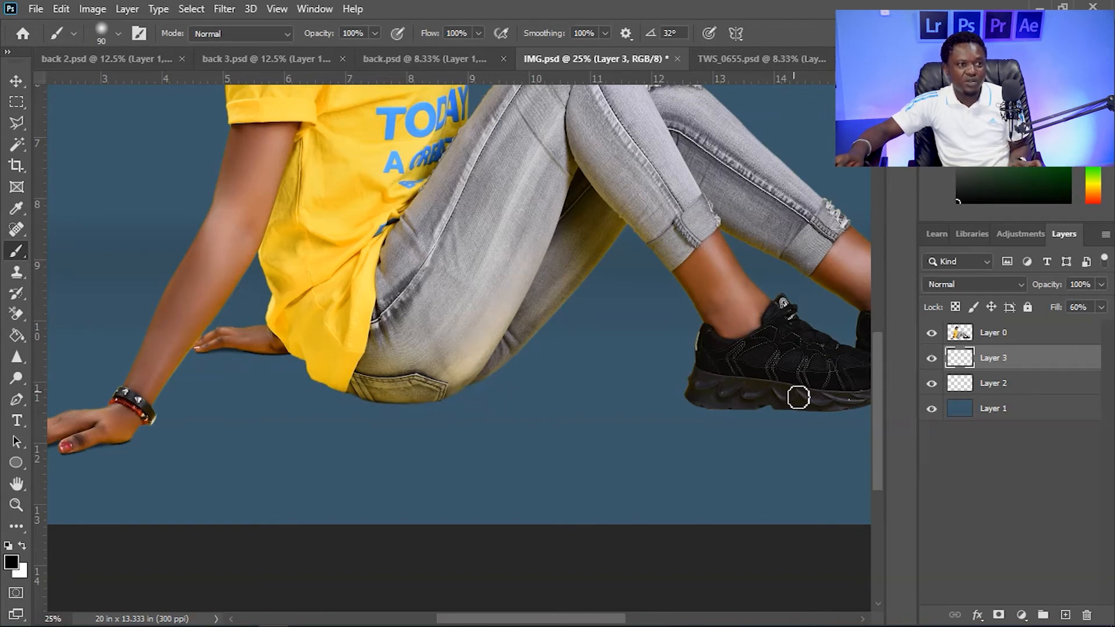
Add a new layer above Layer 3 and paint a close contact shadow beneath the hips with the 90 px brush
left_click(1066, 617)
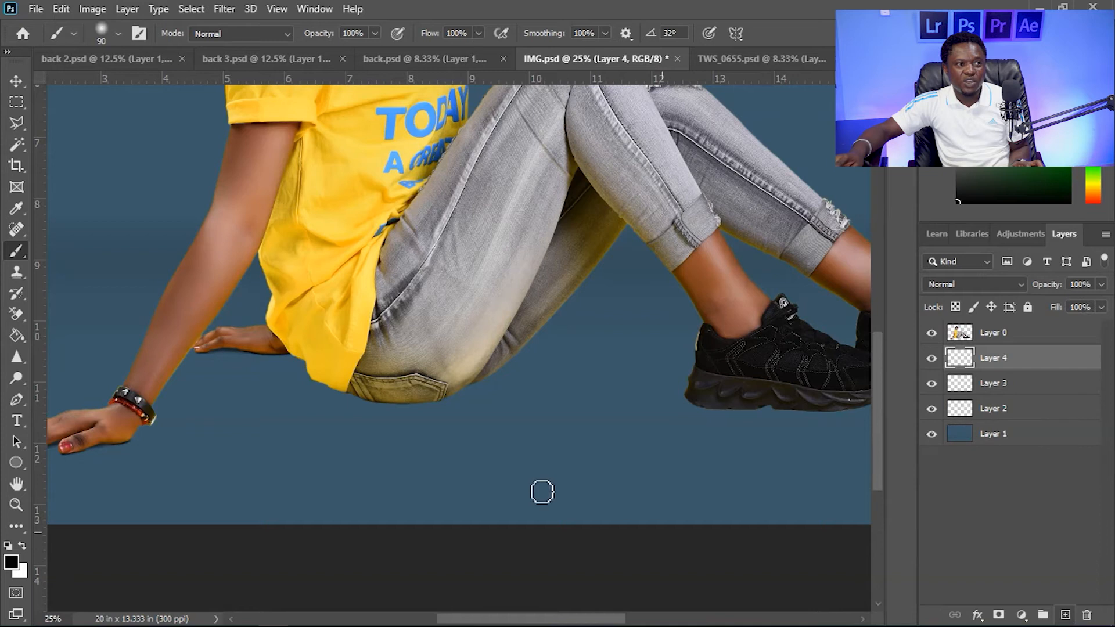
key("ctrl+plus")
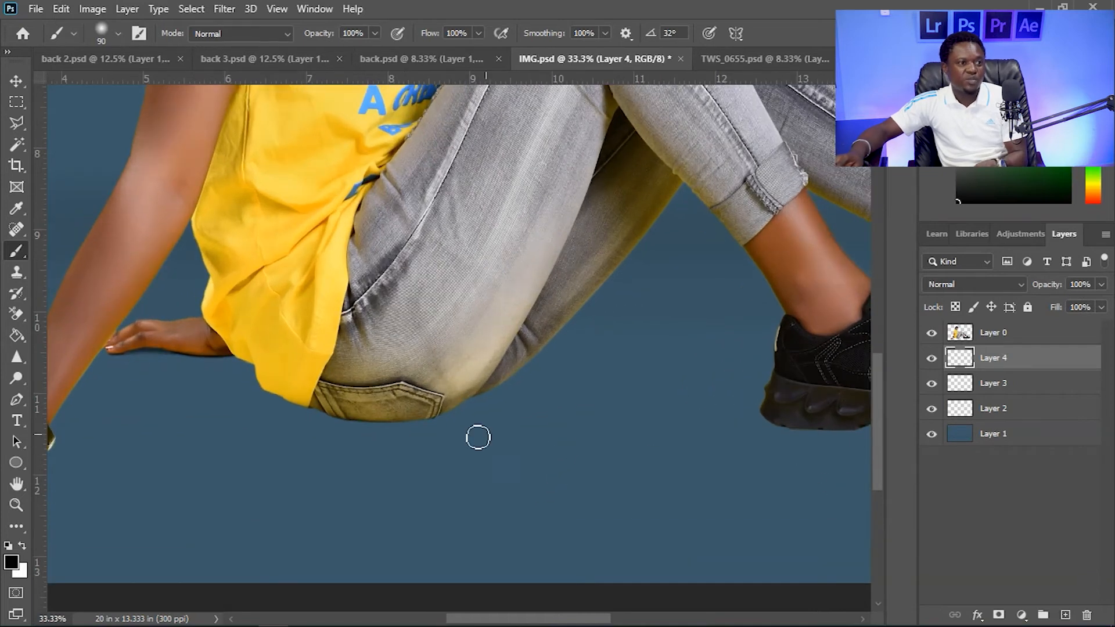
mouse_move(316, 406)
left_mouse_down()
mouse_move(422, 421)
mouse_move(482, 395)
mouse_move(294, 403)
mouse_move(322, 408)
left_mouse_up()
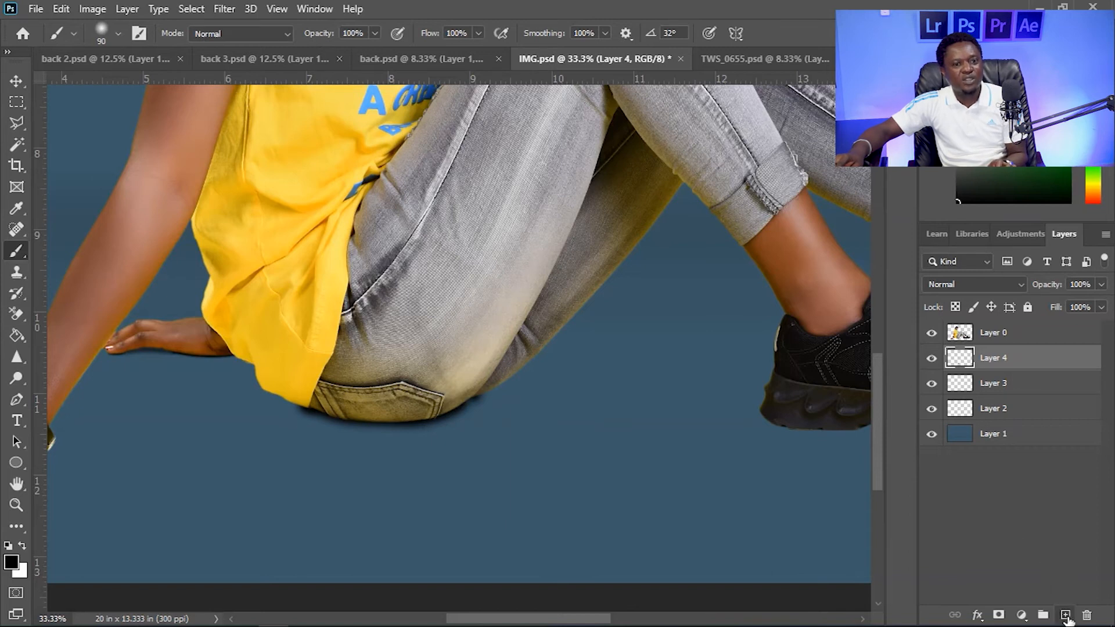
Paint a wider shadow beneath the hips on another new layer, Layer 5, and lower its fill to 25%
left_click(1065, 615)
mouse_move(479, 402)
left_mouse_down()
mouse_move(353, 419)
mouse_move(291, 406)
mouse_move(304, 403)
mouse_move(277, 411)
mouse_move(338, 403)
mouse_move(368, 420)
mouse_move(309, 413)
mouse_move(468, 418)
mouse_move(488, 402)
mouse_move(518, 407)
mouse_move(432, 415)
left_mouse_up()
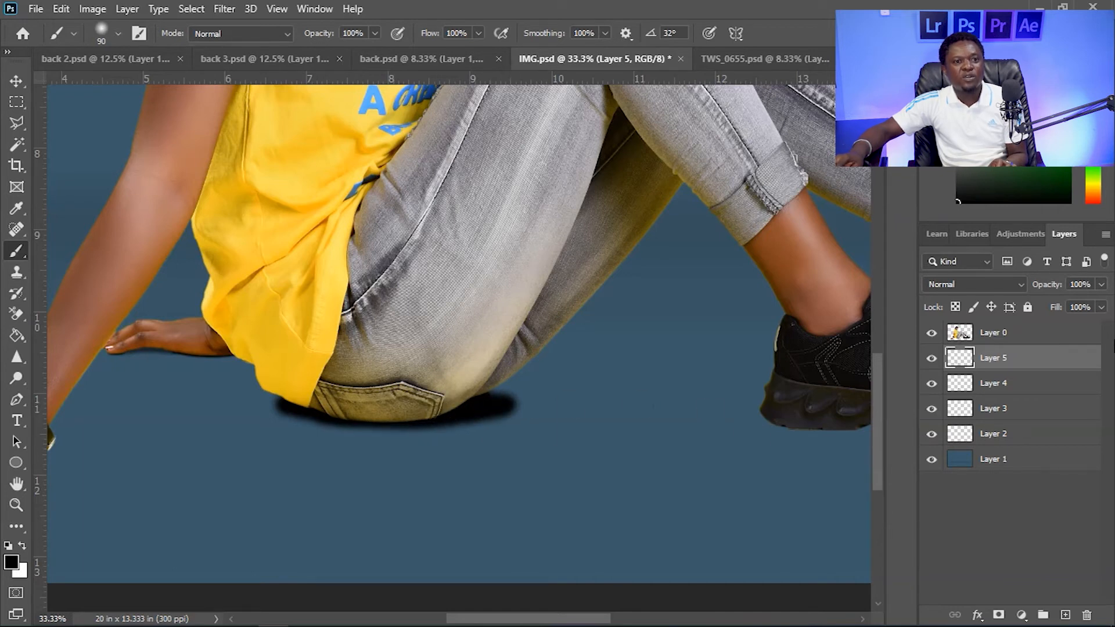
left_click(1099, 308)
left_click_drag(1036, 337, 1047, 336)
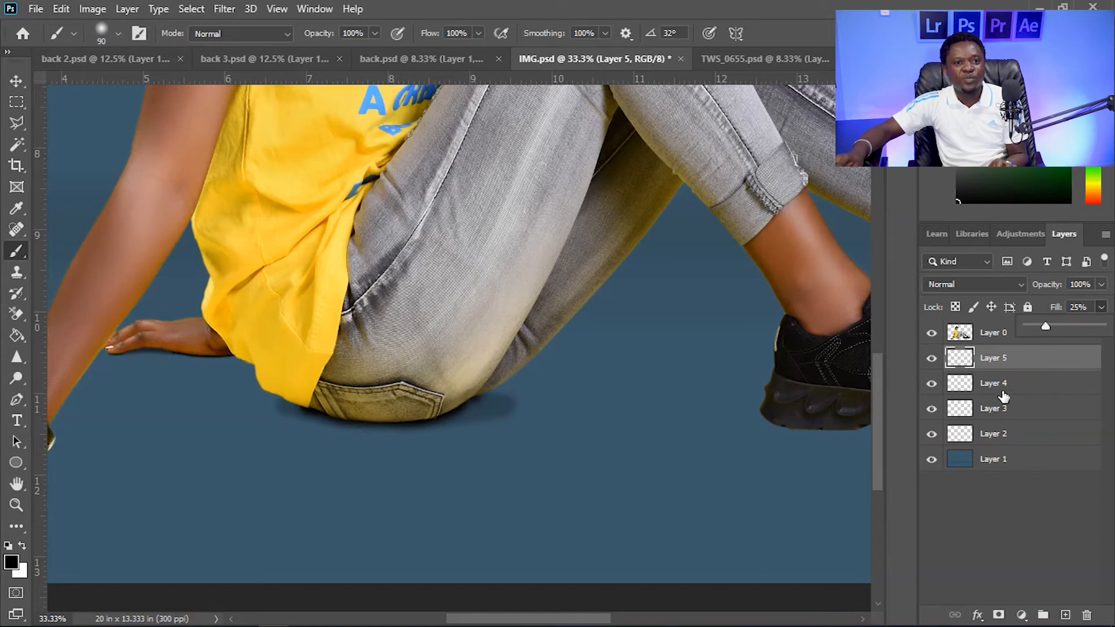
Lower the fill of Layer 4, the hips' contact shadow, to 72%
left_click(987, 384)
left_click(1100, 308)
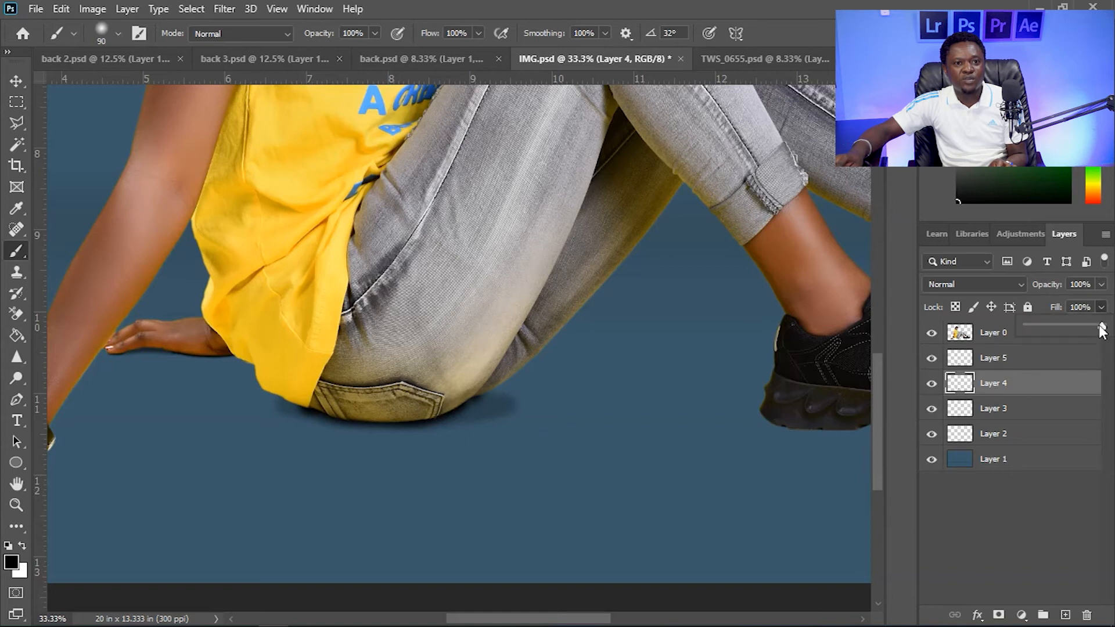
left_click_drag(1075, 330, 1081, 332)
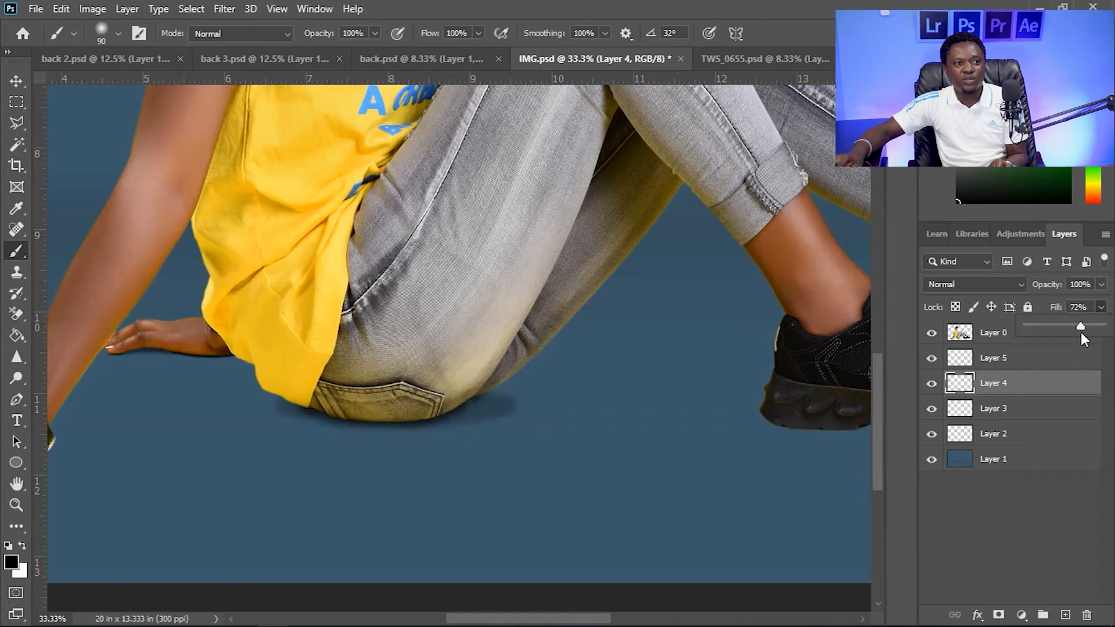
left_click(1026, 387)
Add a new empty layer above Layer 4 for the shadow between the hips and the shoes
key("ctrl+minus")
key("ctrl+minus")
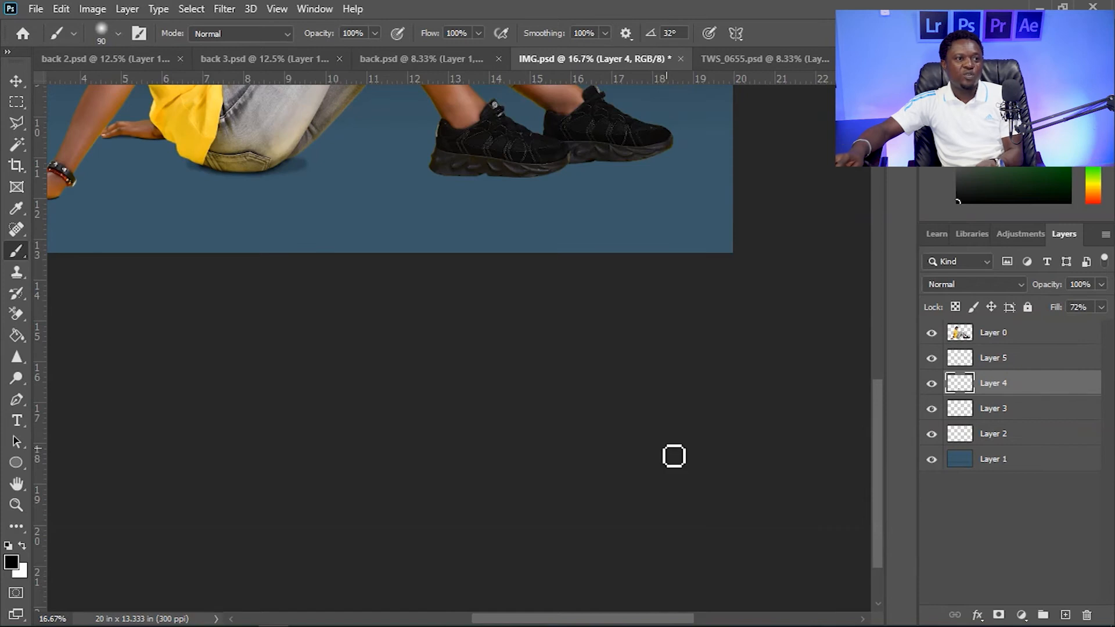
key("space")
mouse_move(335, 138)
left_mouse_down()
mouse_move(600, 420)
mouse_move(537, 363)
mouse_move(556, 391)
left_mouse_up()
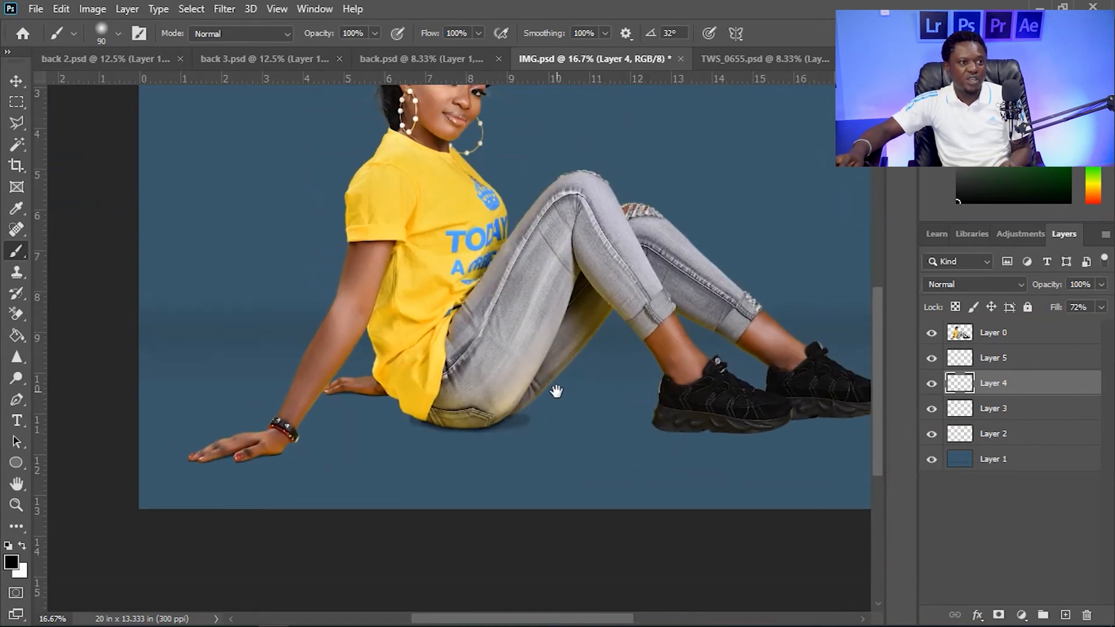
key("ctrl+plus")
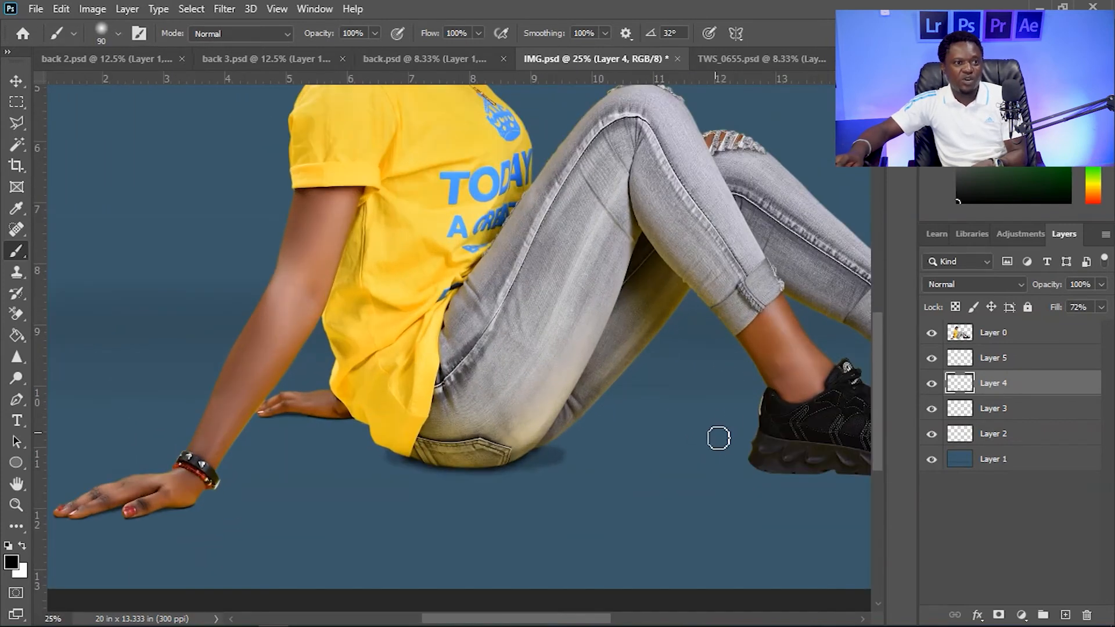
key("space")
left_click_drag(718, 439, 451, 392)
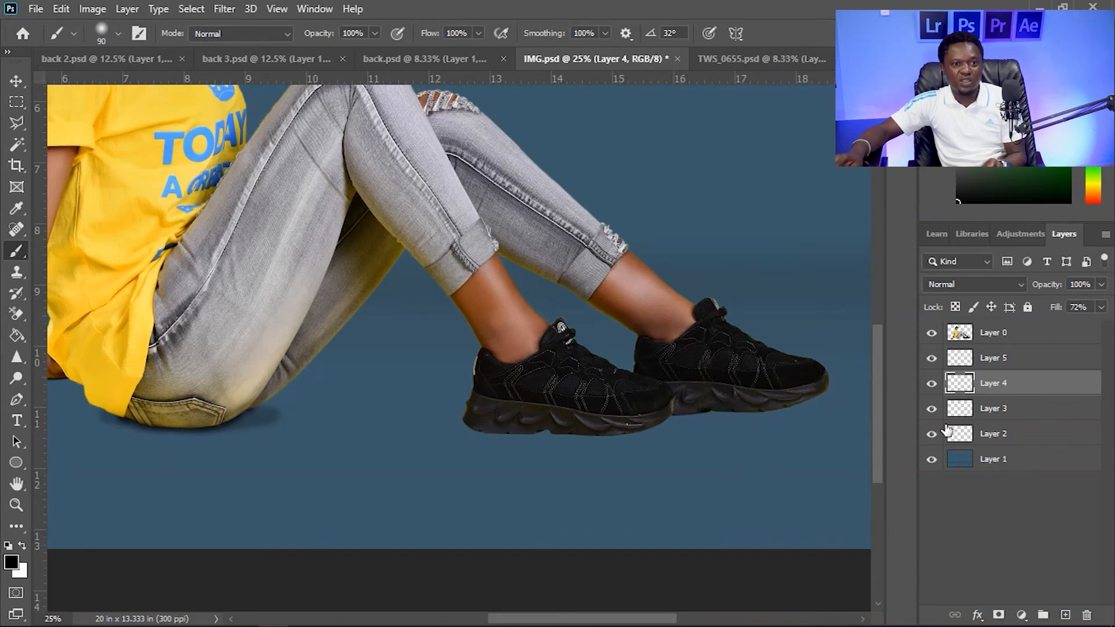
left_click(1064, 614)
Paint a long black shadow along the ground between the hips and the front shoe on Layer 6 with a 150 px brush
key("bracketright")
key("bracketright")
key("bracketright")
key("bracketright")
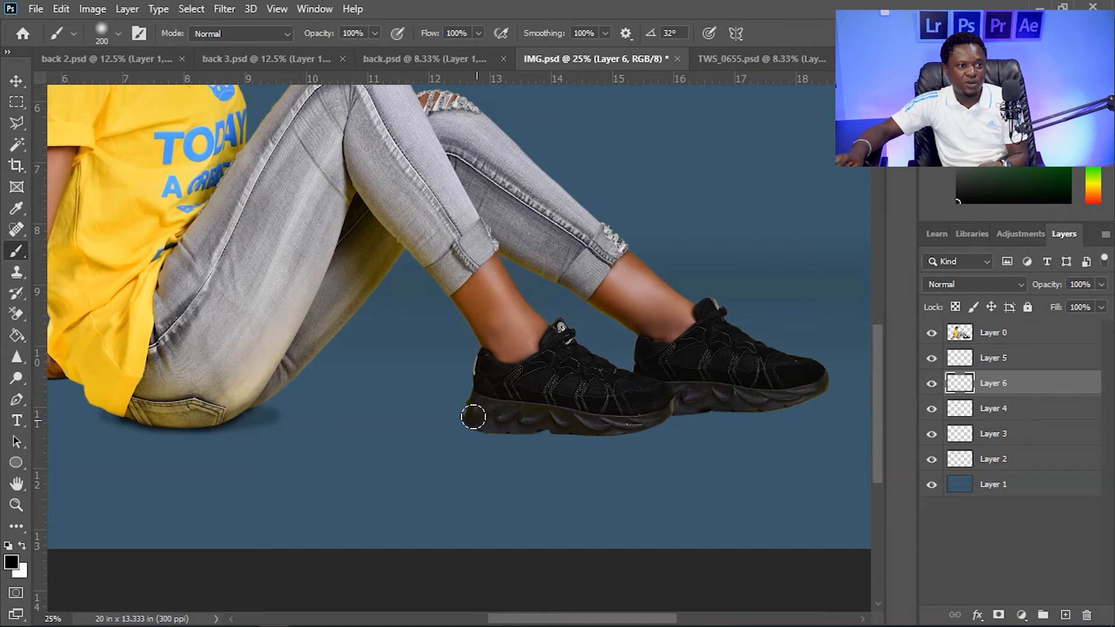
key("bracketleft")
mouse_move(485, 413)
left_mouse_down()
mouse_move(269, 425)
mouse_move(196, 418)
mouse_move(180, 398)
left_mouse_up()
mouse_move(262, 402)
left_mouse_down()
mouse_move(422, 410)
mouse_move(523, 398)
left_mouse_up()
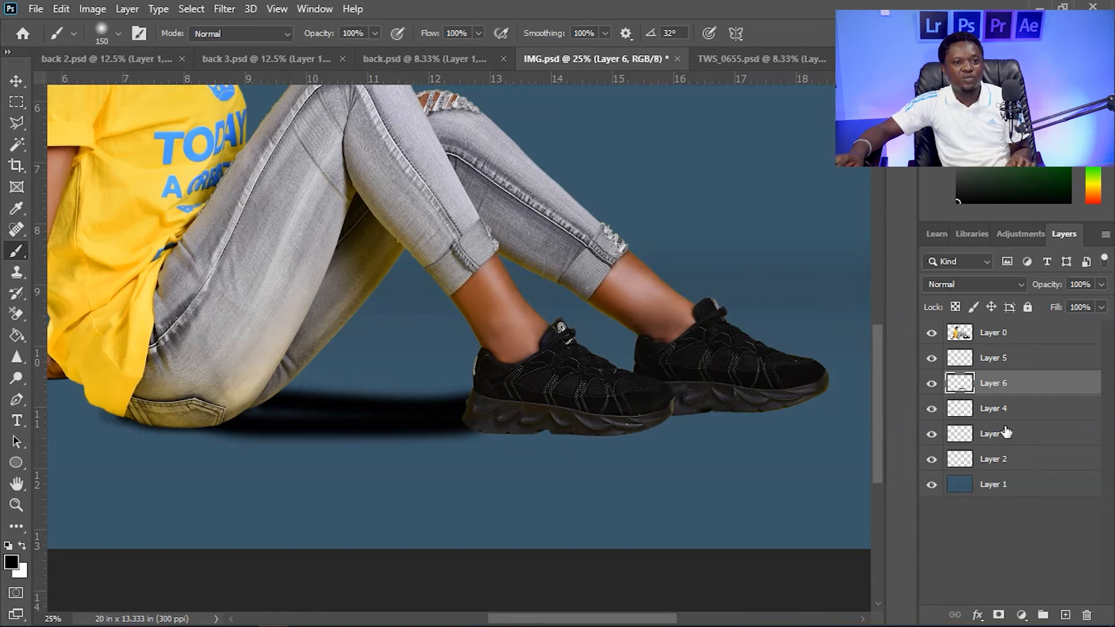
Lower the fill of Layer 6, the long shadow between the hips and the front shoe, to 39%
left_click(1101, 307)
left_click_drag(1056, 333, 1041, 333)
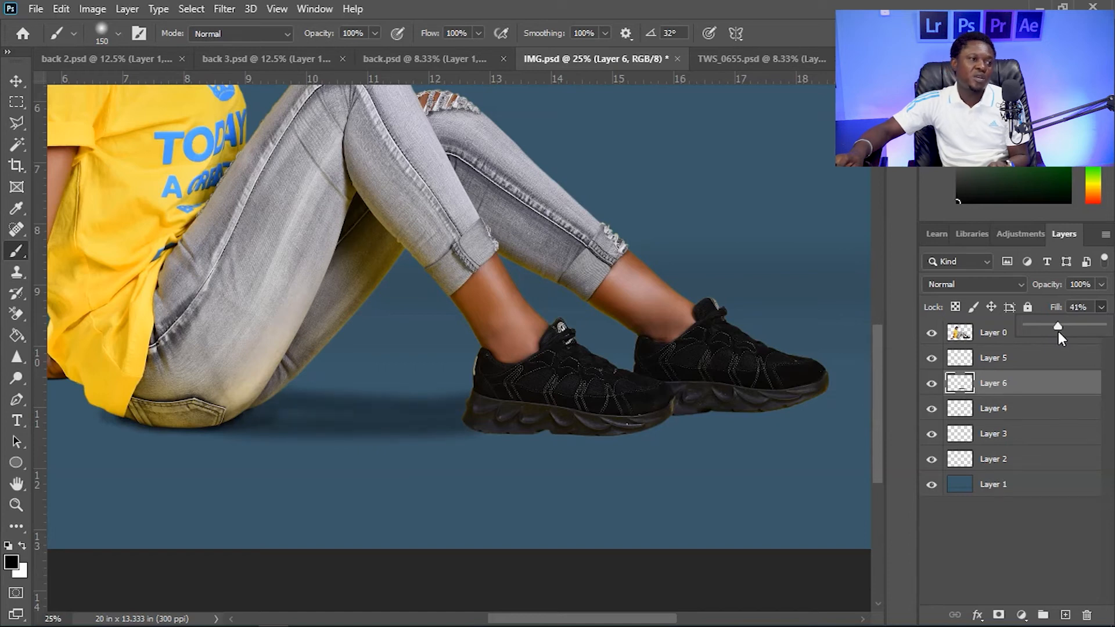
Add a new layer above Layer 6 and paint a thin black contact shadow along the front shoe's sole with a smaller brush
left_click_drag(698, 408, 645, 408)
key("ctrl+plus")
key("ctrl+plus")
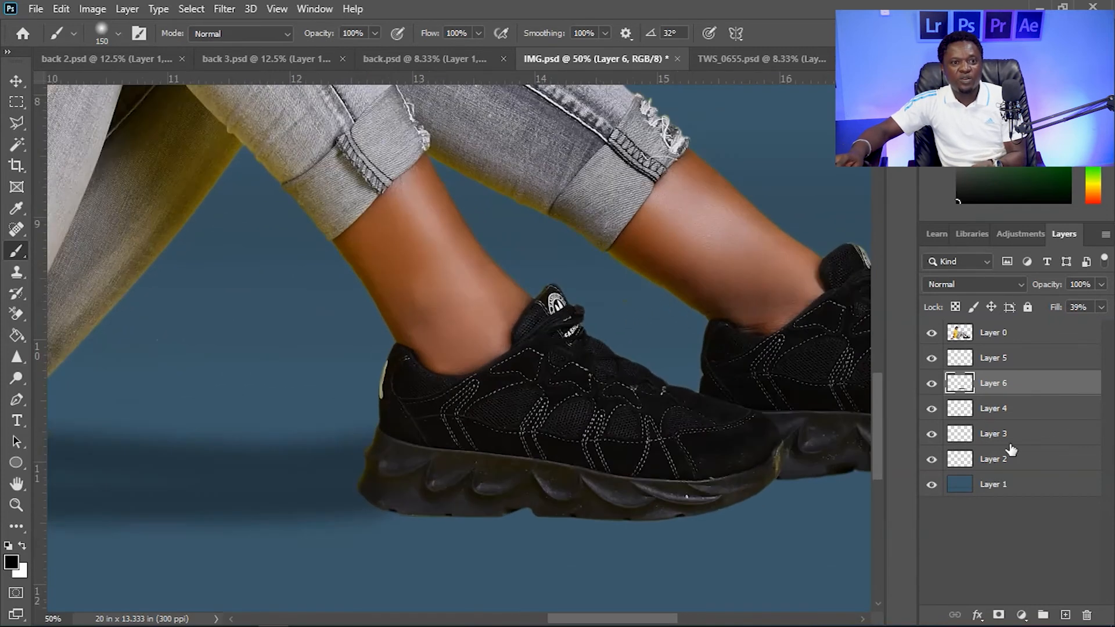
left_click(1065, 614)
mouse_move(693, 505)
left_mouse_down()
mouse_move(526, 386)
mouse_move(478, 388)
mouse_move(552, 389)
left_mouse_up()
key("ctrl+plus")
key("bracketleft")
key("bracketleft")
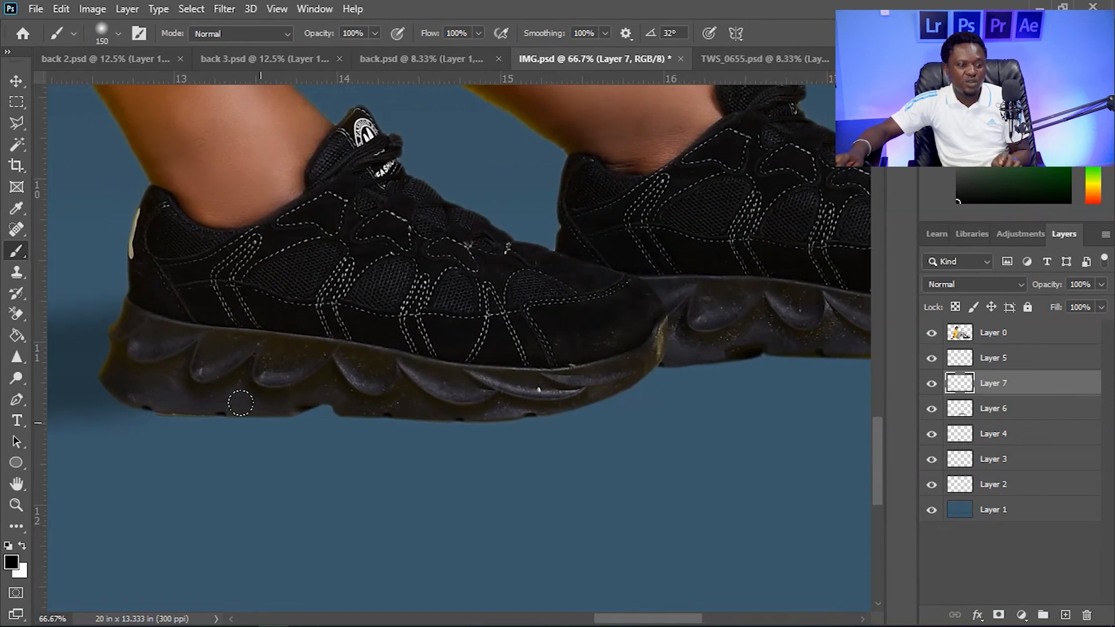
key("bracketleft")
key("bracketleft")
key("bracketleft")
key("bracketleft")
key("bracketleft")
mouse_move(142, 410)
left_mouse_down()
mouse_move(167, 411)
mouse_move(112, 406)
mouse_move(226, 414)
mouse_move(345, 398)
mouse_move(355, 416)
mouse_move(494, 418)
mouse_move(622, 400)
mouse_move(622, 390)
mouse_move(611, 383)
mouse_move(583, 416)
left_mouse_up()
Add another new layer above Layer 7 and paint a wider shadow beneath the front shoe's toe with an 80 px brush
key("bracketright")
key("bracketright")
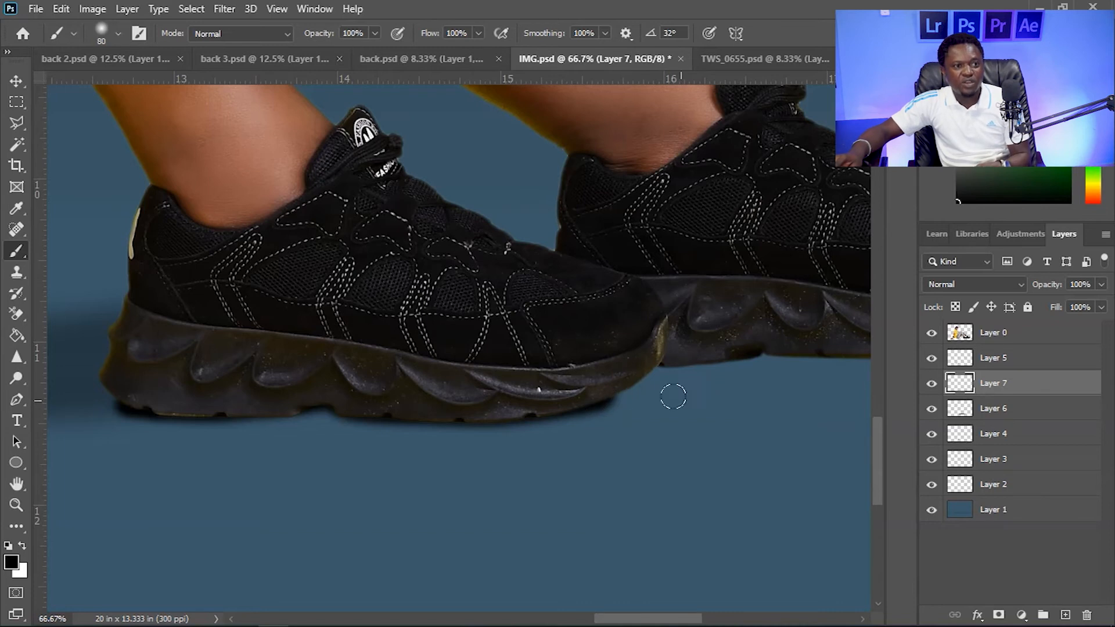
left_click(1065, 614)
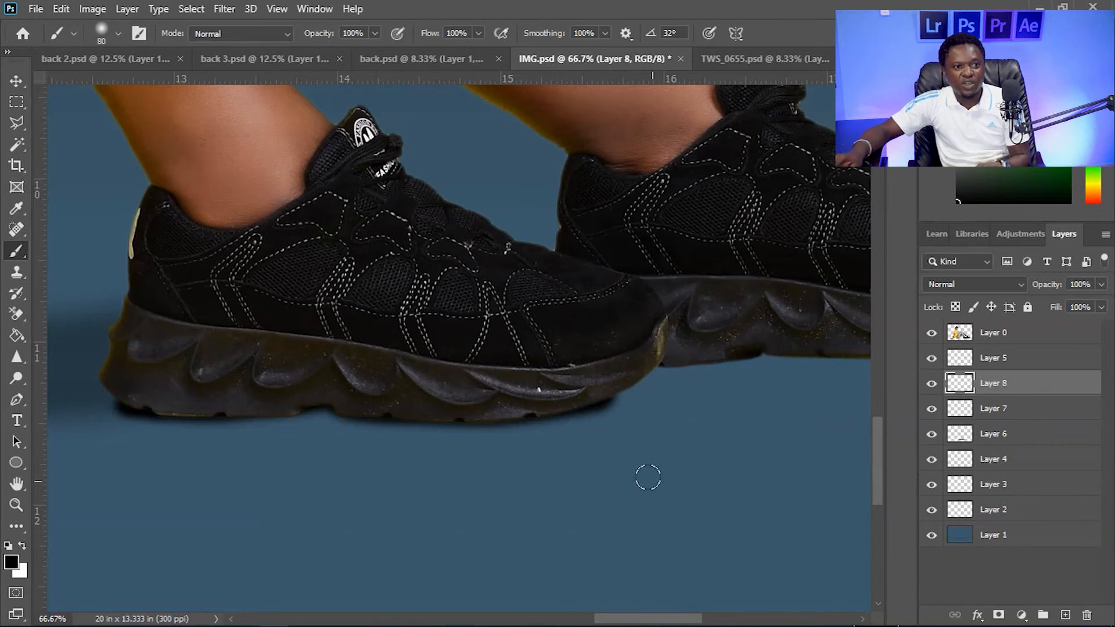
mouse_move(543, 410)
left_mouse_down()
mouse_move(618, 401)
mouse_move(662, 381)
mouse_move(593, 375)
left_mouse_up()
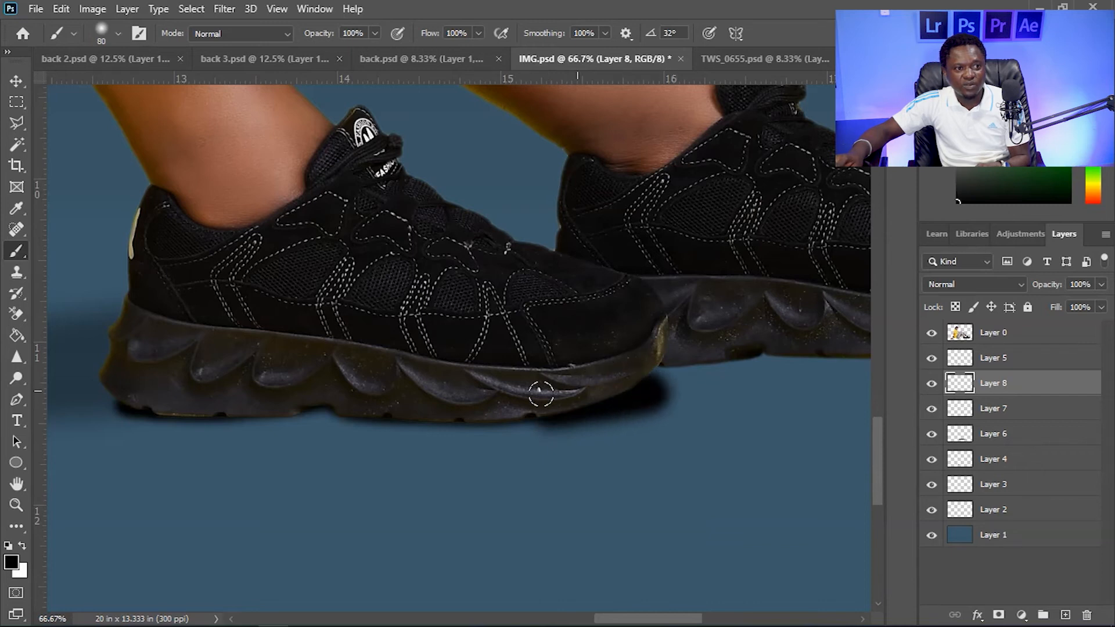
mouse_move(511, 394)
left_mouse_down()
mouse_move(518, 405)
mouse_move(451, 406)
mouse_move(400, 375)
left_mouse_up()
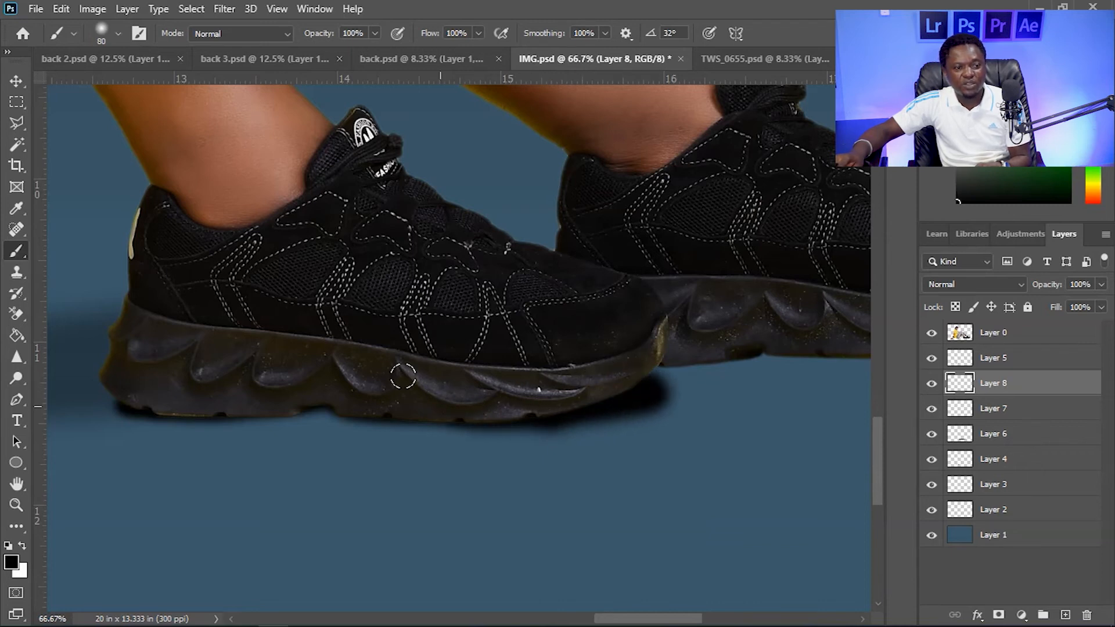
Lower the fill of Layer 8 to 46% and paint a matching shadow beneath the rear shoe's toe on it
left_click_drag(734, 415, 473, 416)
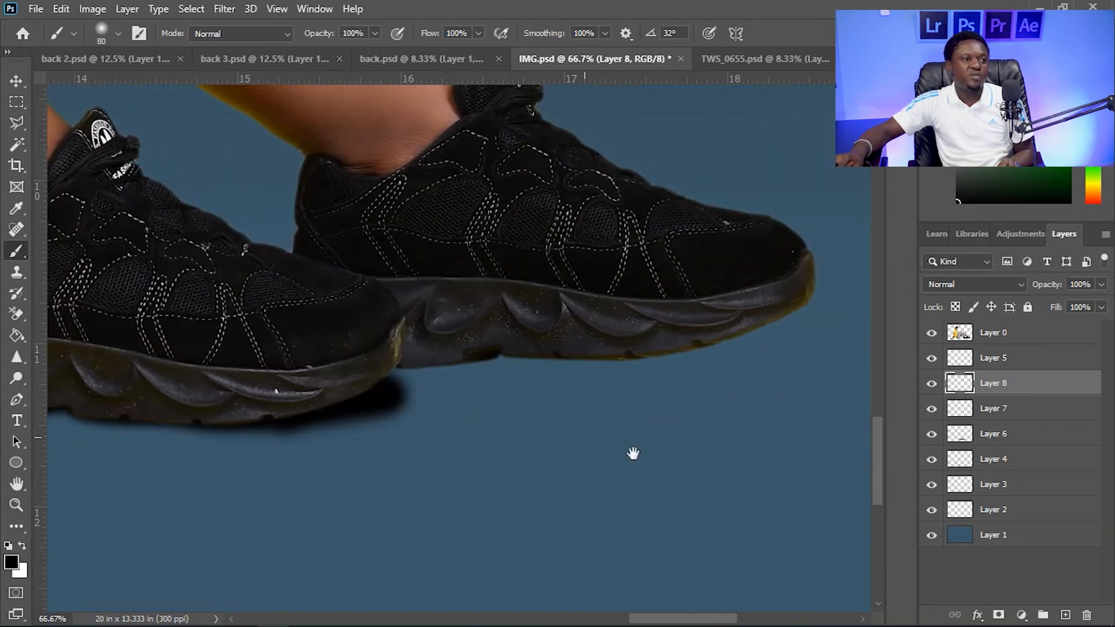
left_click(1102, 307)
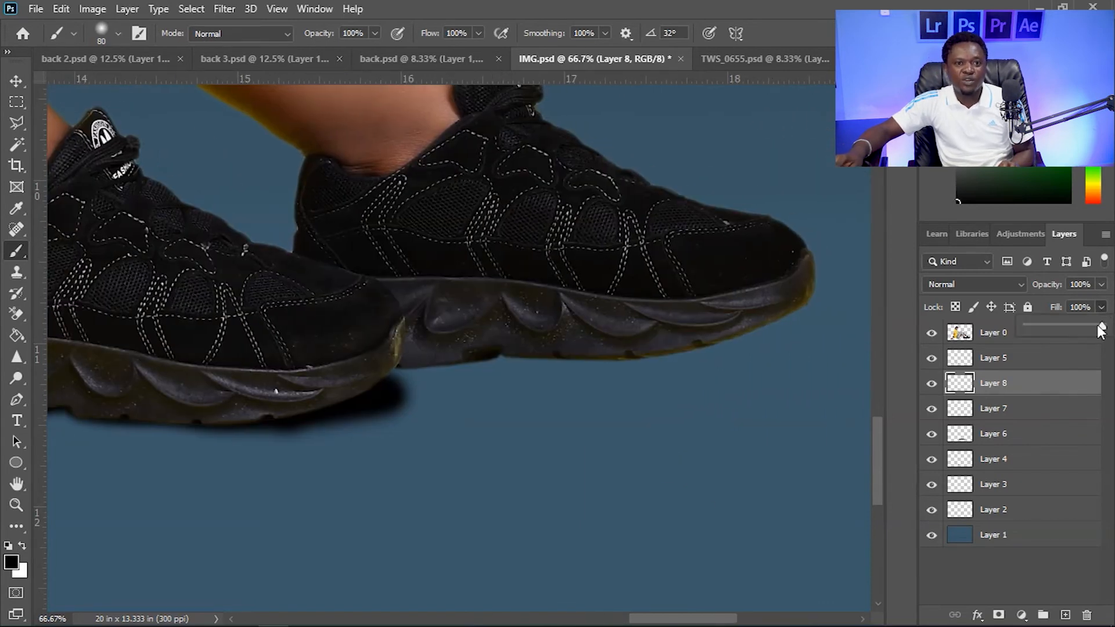
left_click_drag(1064, 325, 1063, 325)
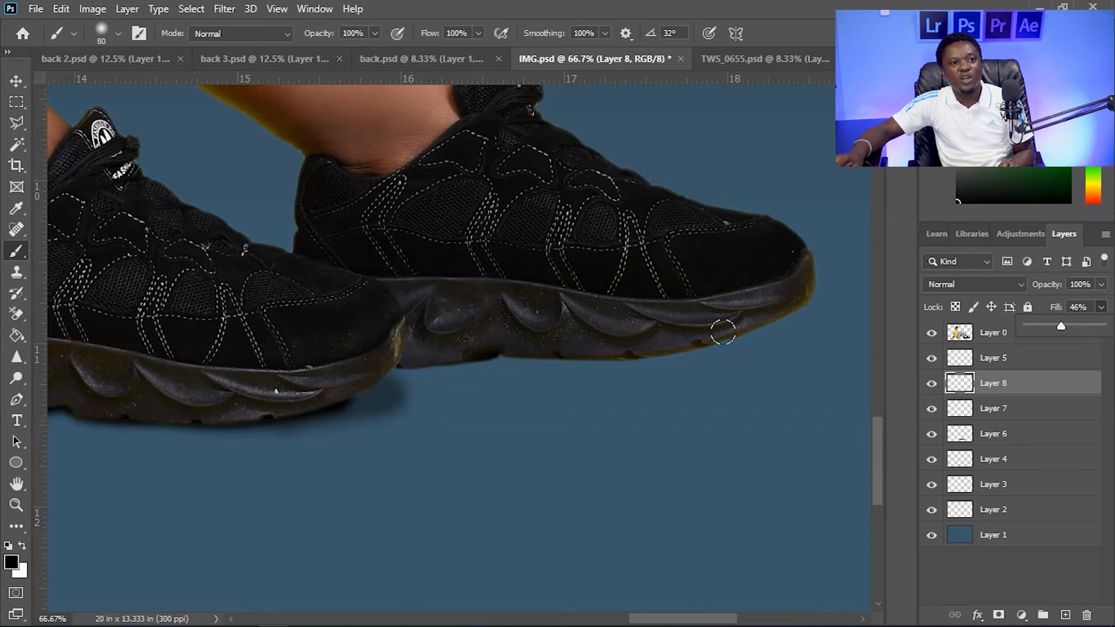
mouse_move(633, 342)
left_mouse_down()
mouse_move(798, 334)
mouse_move(816, 322)
mouse_move(704, 326)
left_mouse_up()
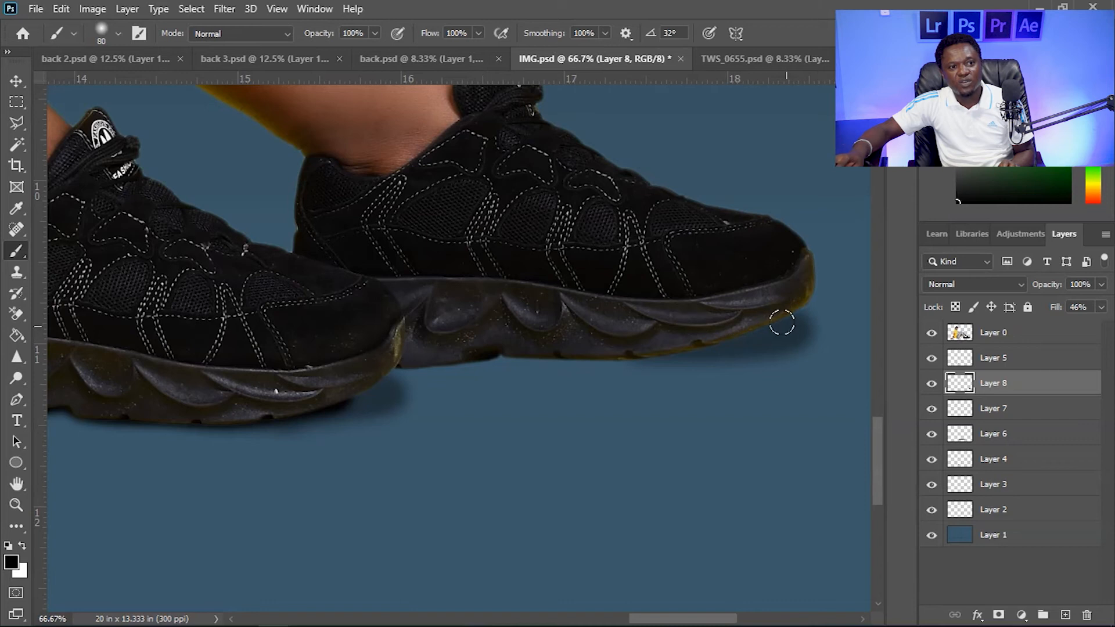
left_click_drag(794, 338, 743, 342)
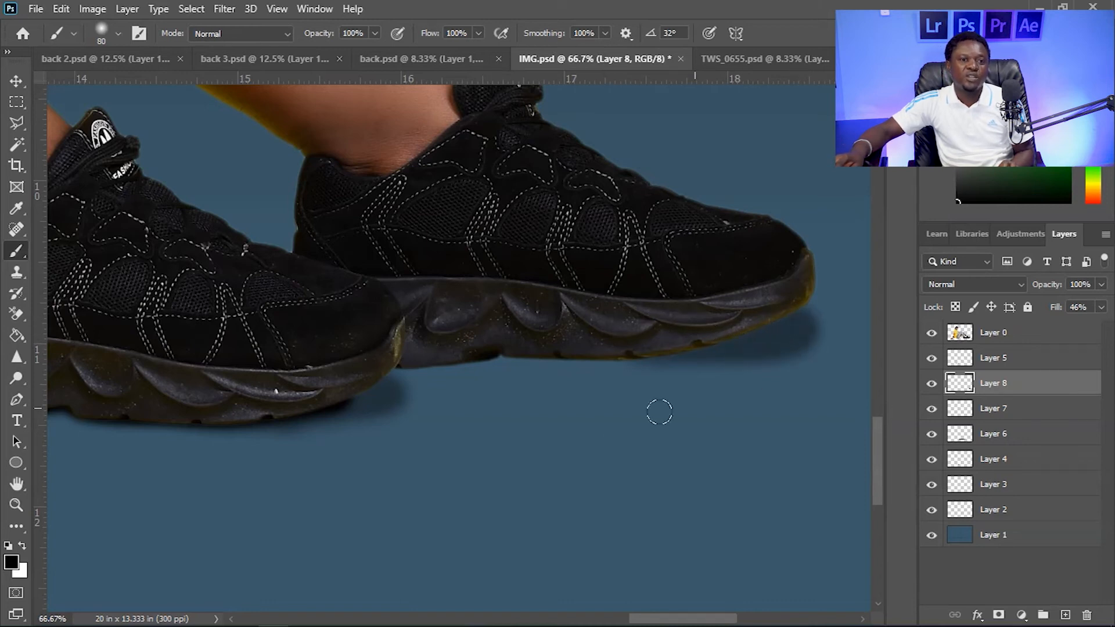
Add a new layer above Layer 5 and paint a thin contact shadow along the rear shoe's sole with the 80 px brush
left_click(981, 359)
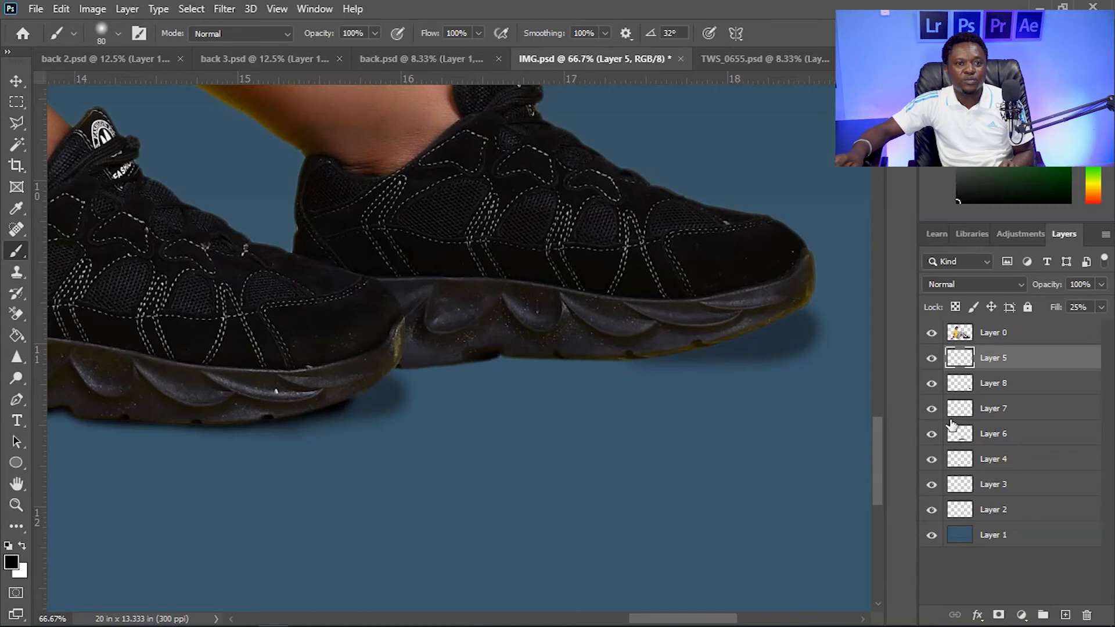
left_click(1065, 615)
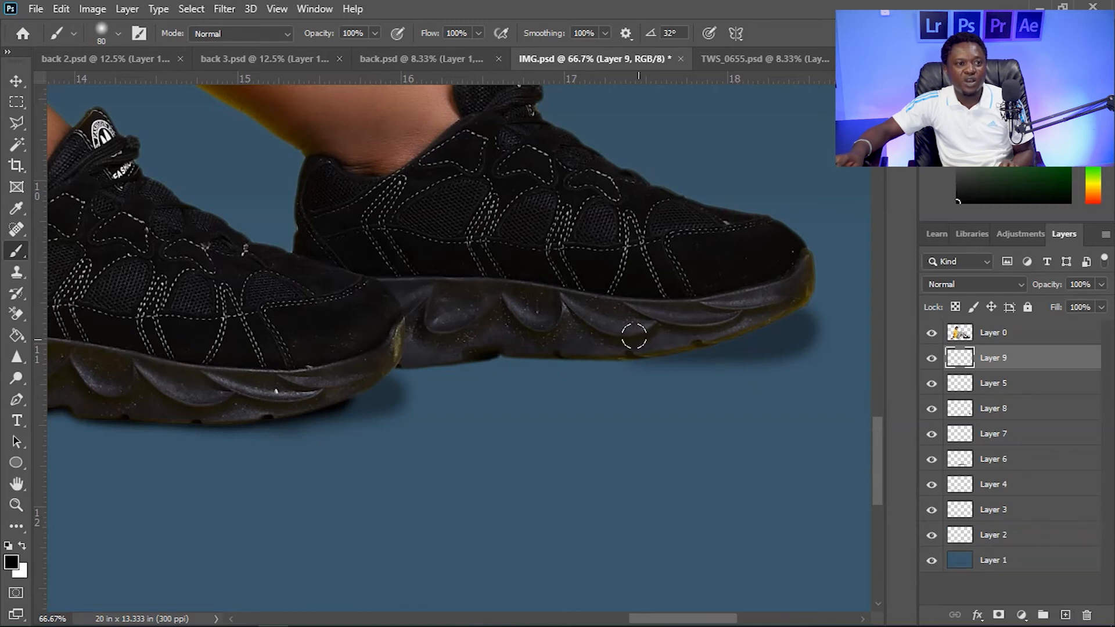
mouse_move(697, 340)
left_mouse_down()
mouse_move(614, 346)
mouse_move(567, 333)
mouse_move(376, 351)
mouse_move(465, 337)
left_mouse_up()
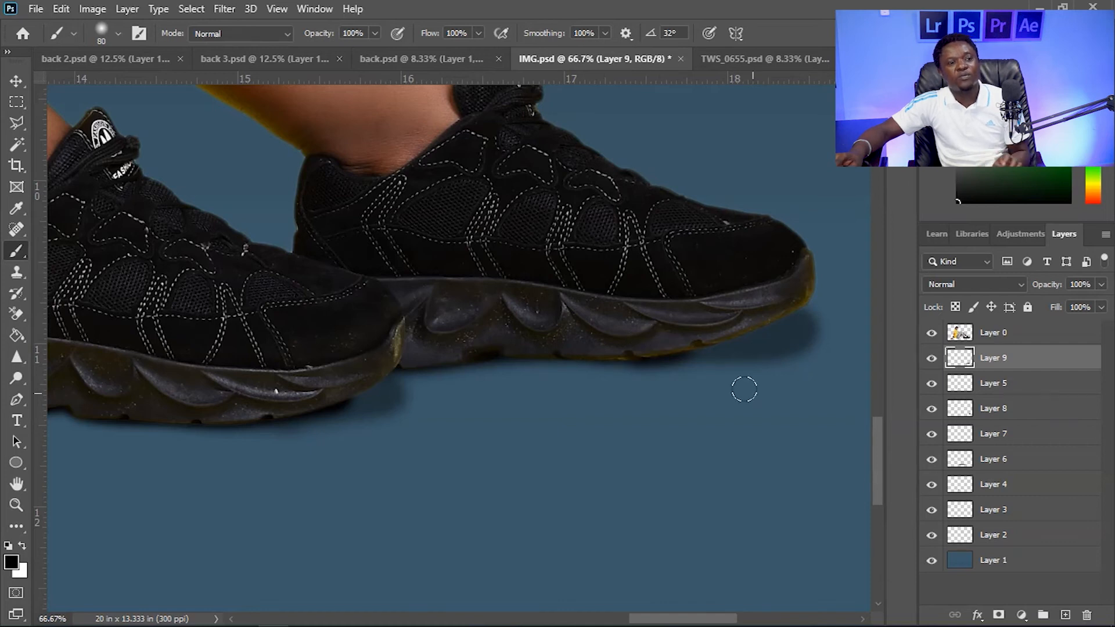
Add a new layer above Layer 9 and paint a black ground shadow from the hips to the front hand with a 175 px brush
key("ctrl+minus")
key("ctrl+minus")
key("ctrl+minus")
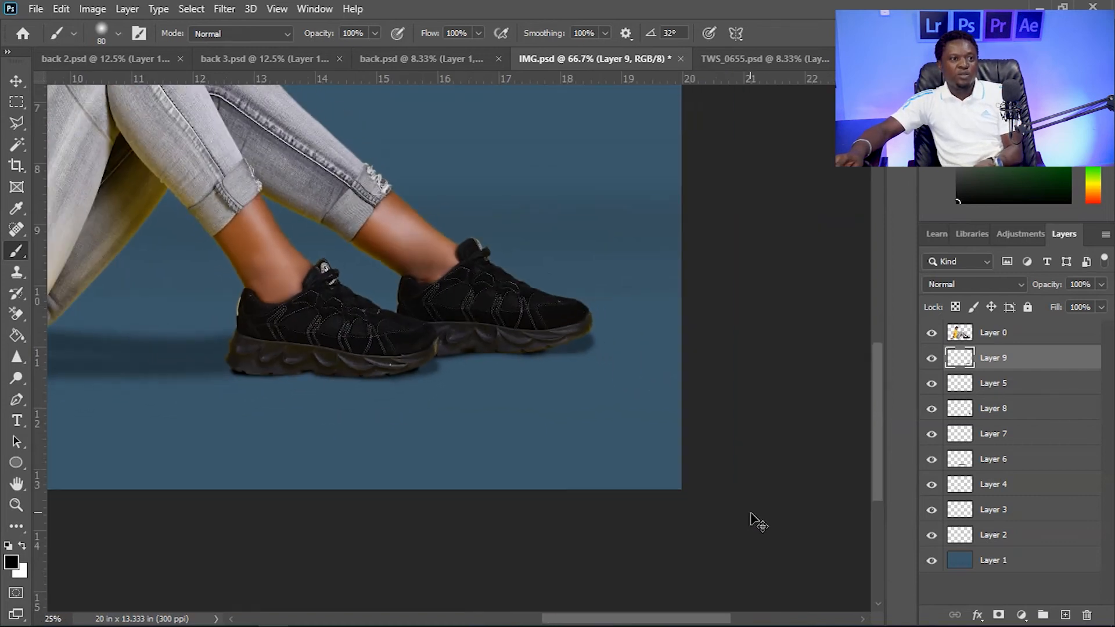
left_click_drag(154, 180, 610, 466)
left_click_drag(515, 374, 588, 396)
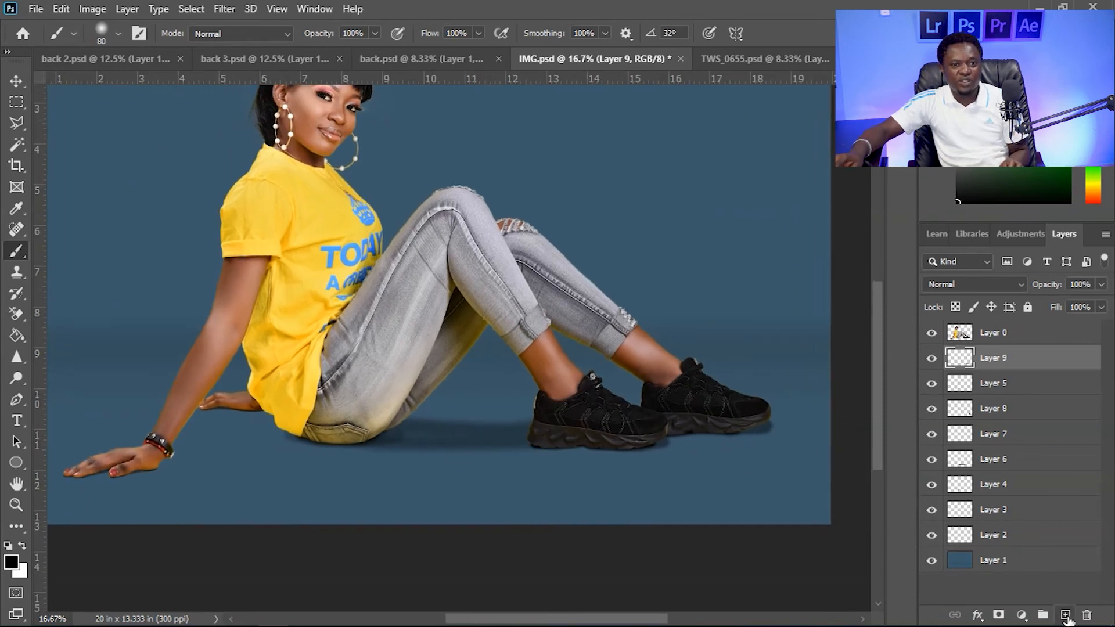
left_click(1065, 615)
key("bracketright")
key("bracketright")
key("bracketright")
key("bracketright")
key("bracketright")
left_click_drag(281, 443, 133, 462)
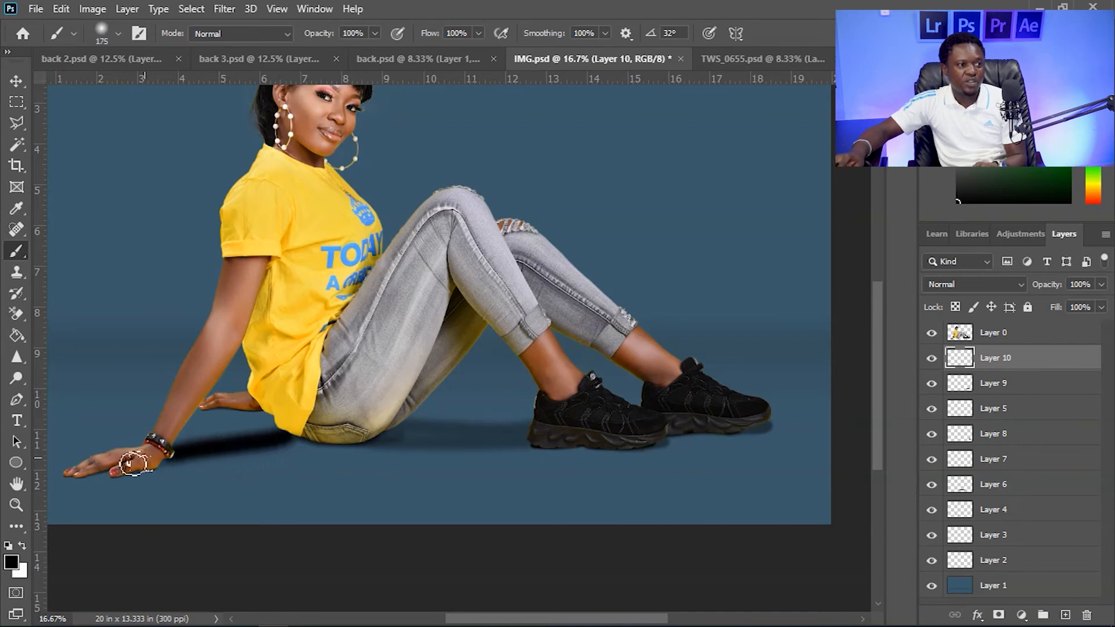
left_click_drag(285, 415, 255, 442)
mouse_move(271, 432)
left_mouse_down()
mouse_move(224, 448)
mouse_move(364, 419)
left_mouse_up()
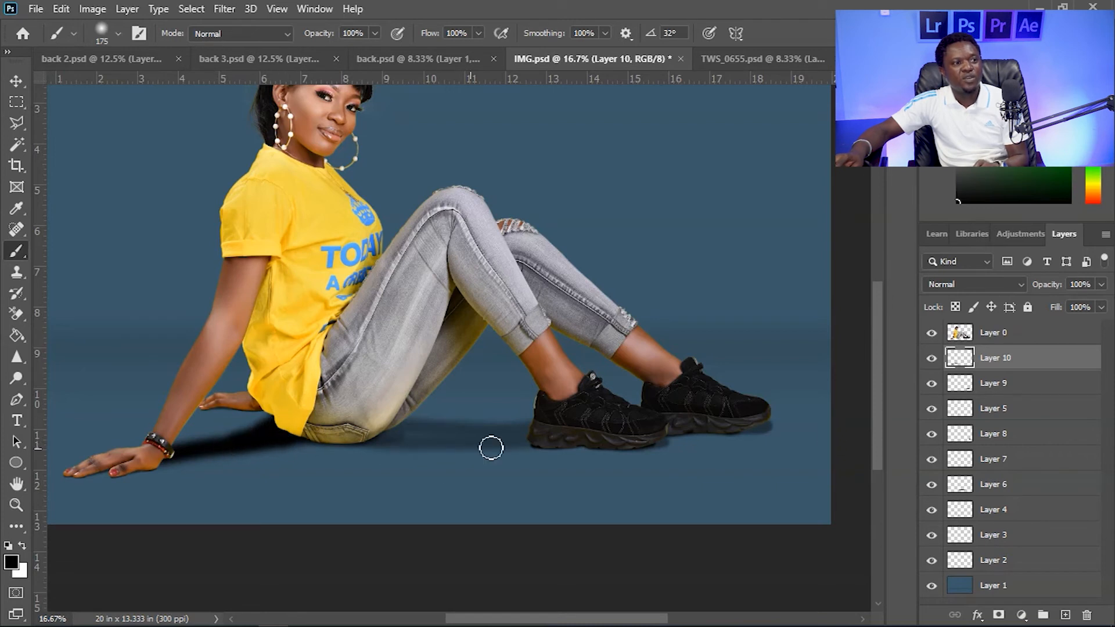
Lower the fill of Layer 10, the shadow between the hips and the hand, to 22%
left_click(1102, 308)
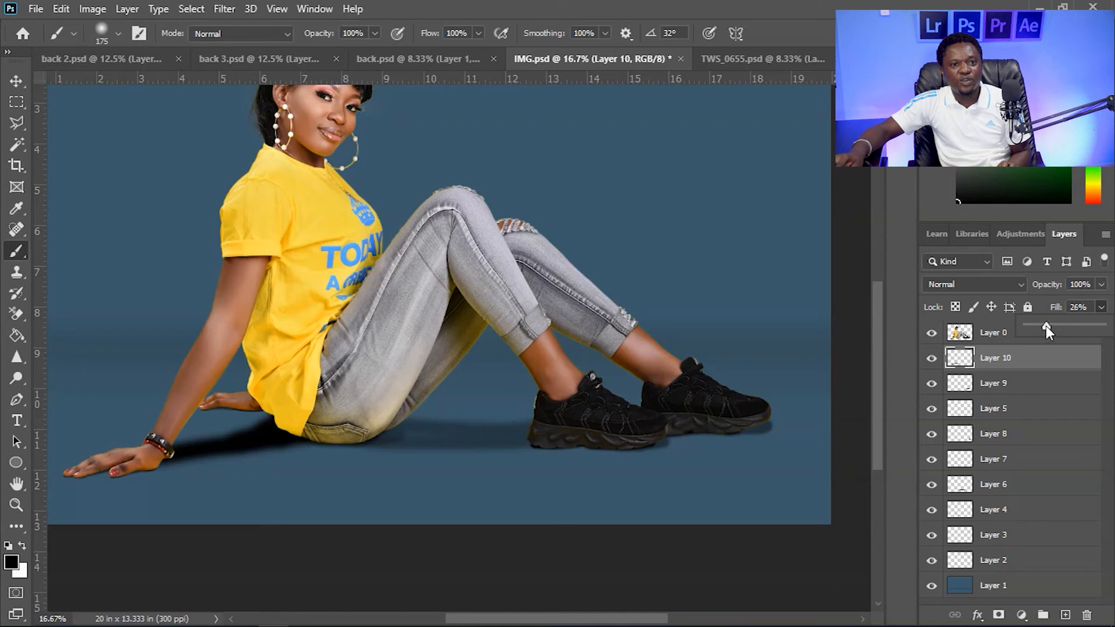
left_click_drag(1046, 329, 1043, 329)
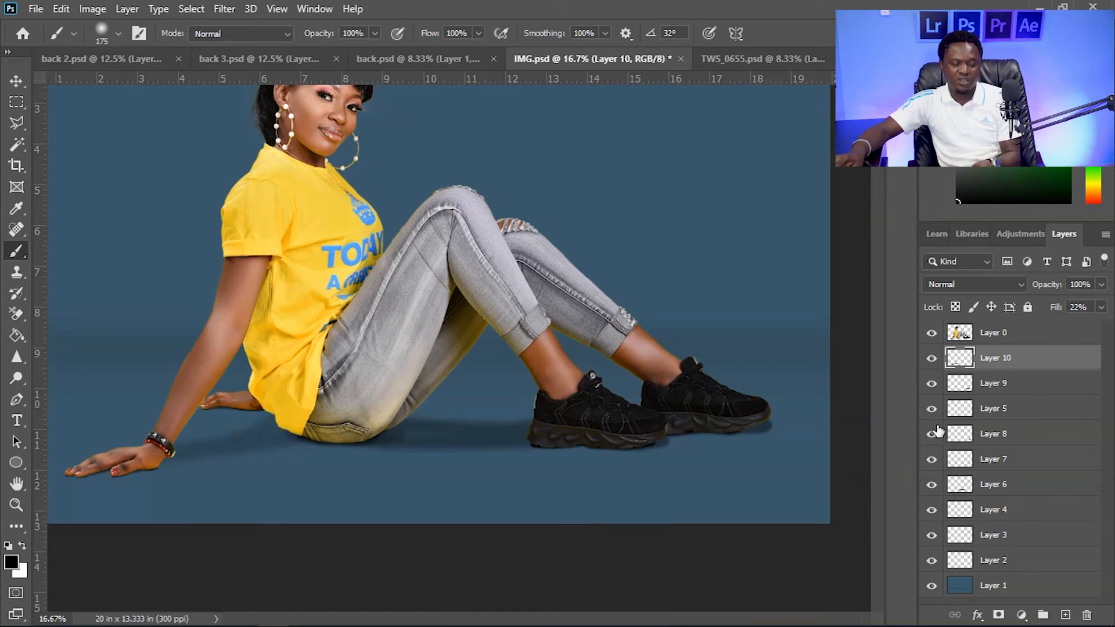
key("ctrl+minus")
key("ctrl+minus")
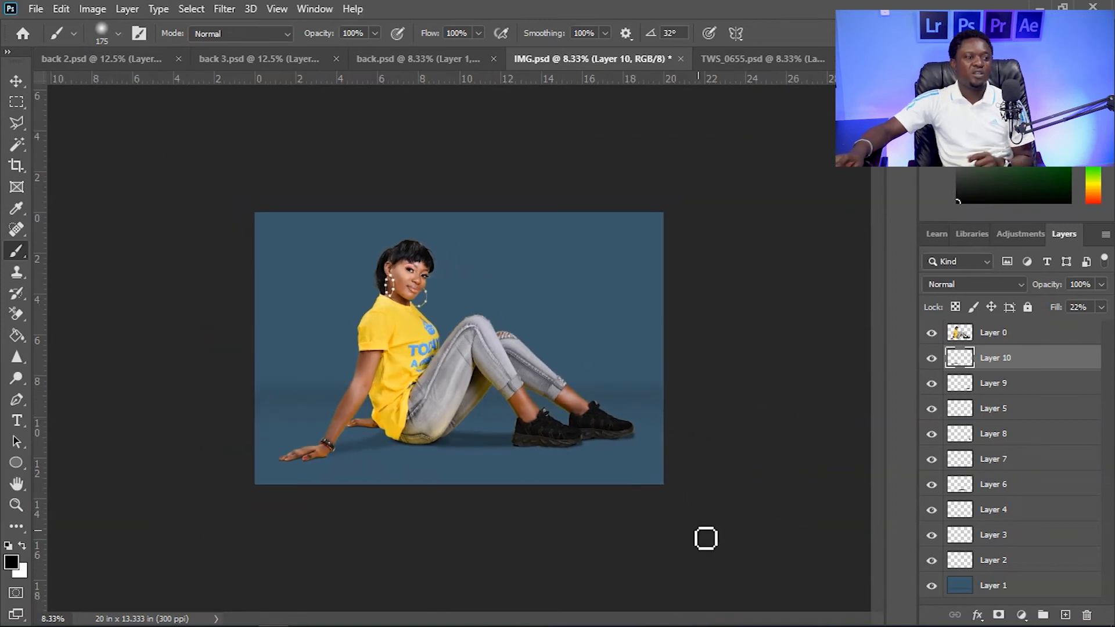
Switch to the Move tool to identify the shadow layers and lower the fill of Layer 5, the wider hip shadow, to 12%
key("ctrl+plus")
key("ctrl+plus")
left_click_drag(563, 495, 574, 378)
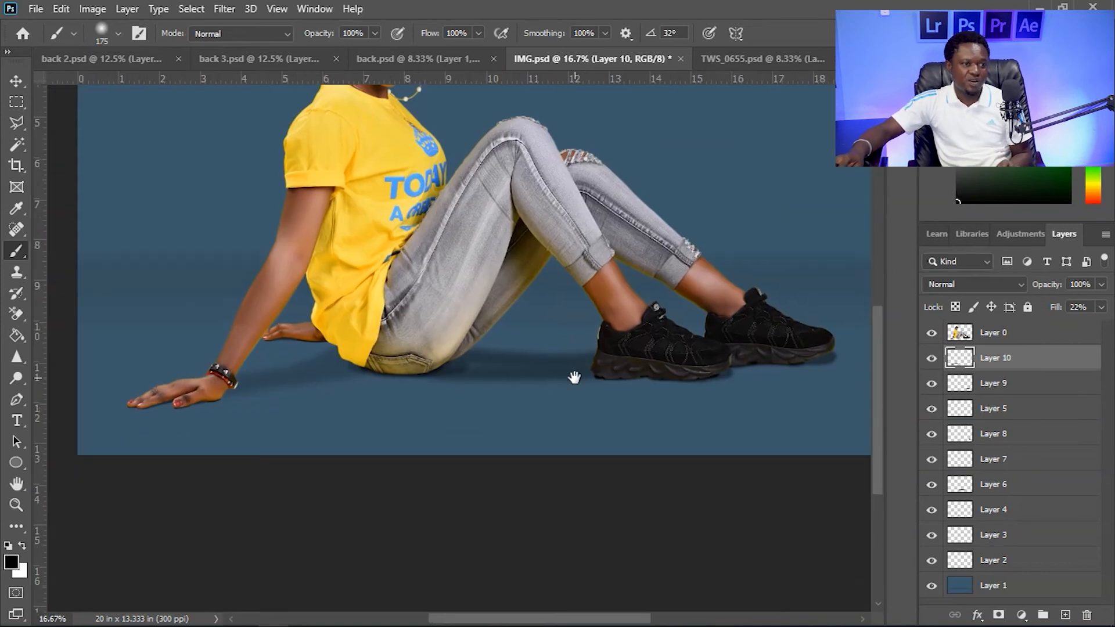
left_click(985, 388)
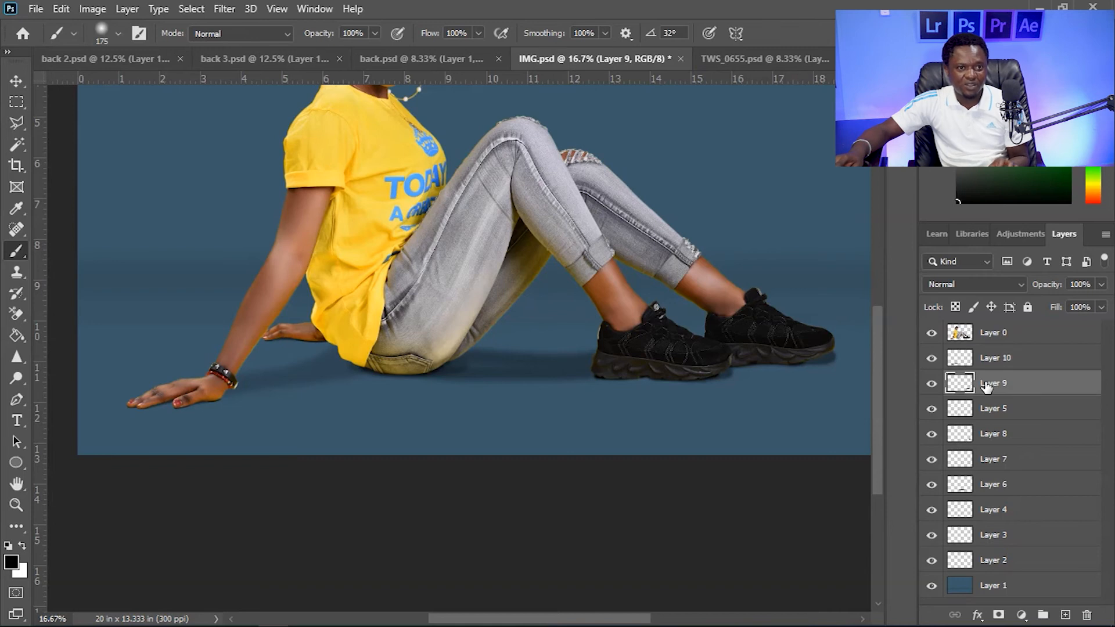
left_click(15, 78)
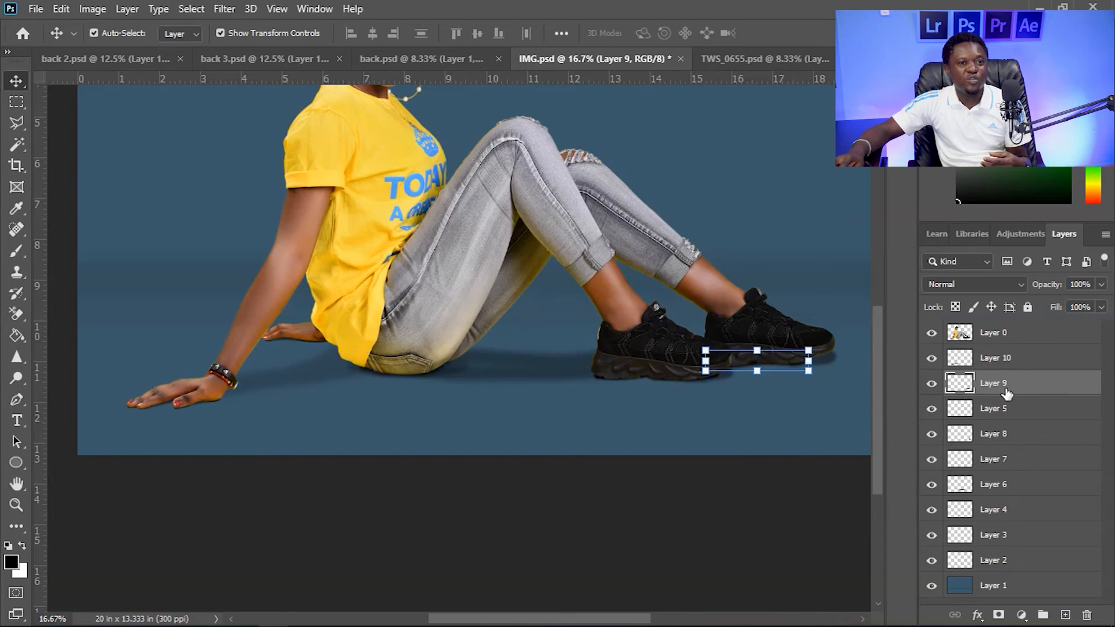
left_click(985, 409)
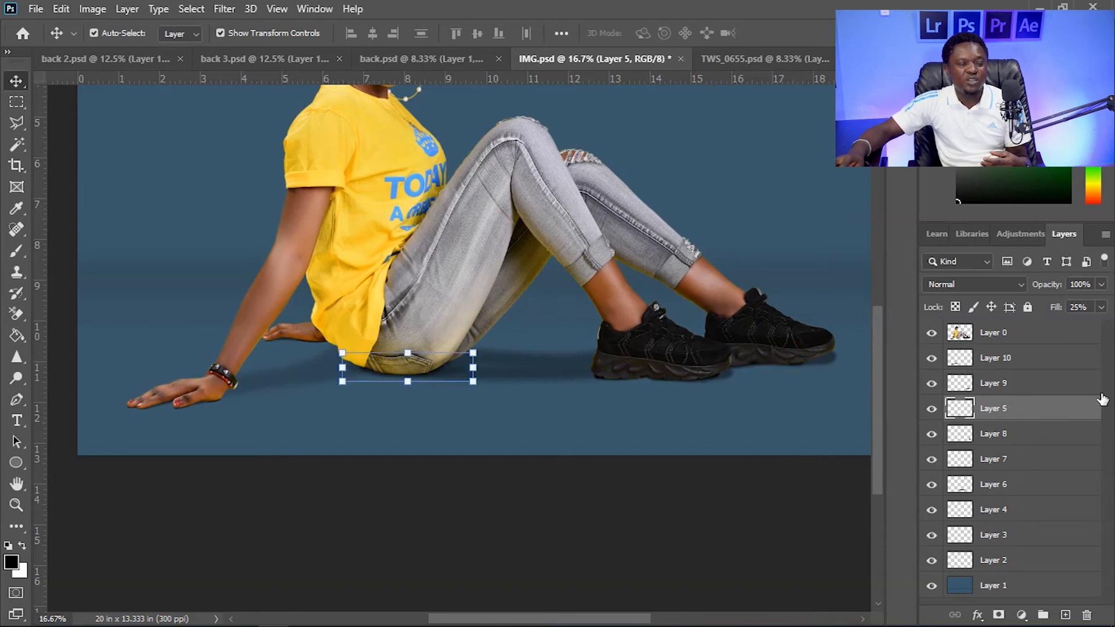
left_click(1101, 307)
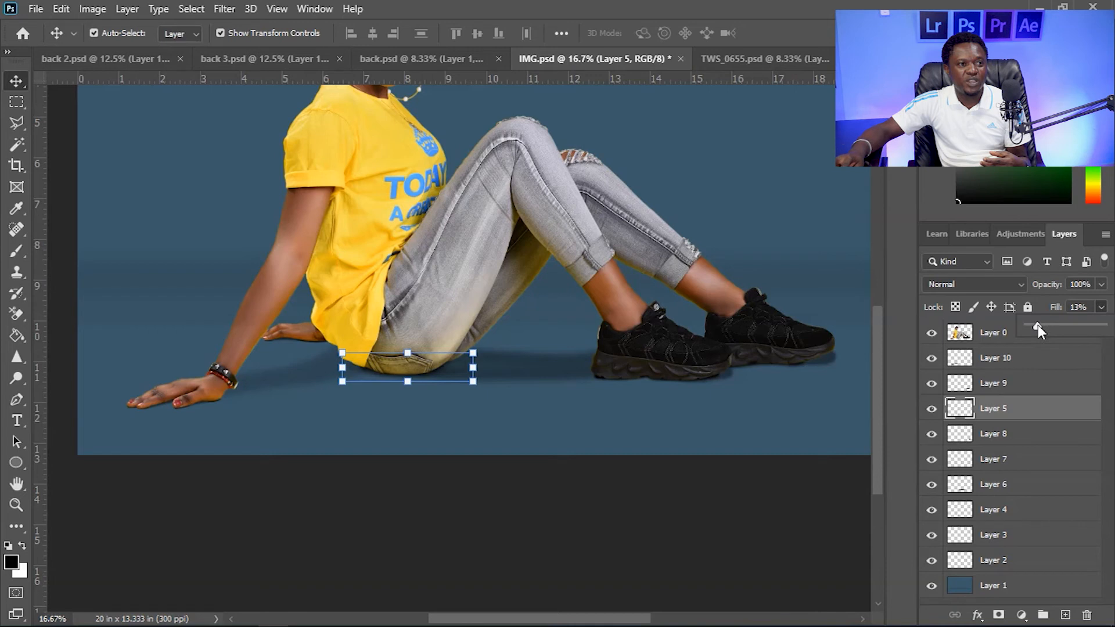
left_click_drag(1038, 325, 1036, 325)
Check the shoe shadows on Layers 8 and 7, and lower the fill of Layer 6, the leg shadow, to 27%
left_click(984, 442)
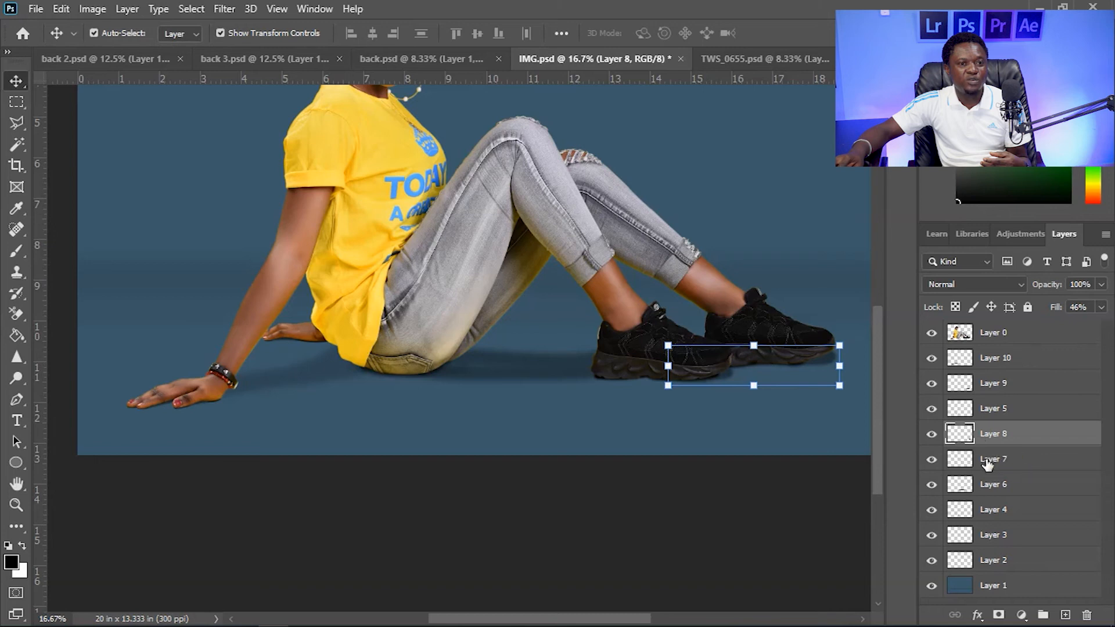
left_click(987, 462)
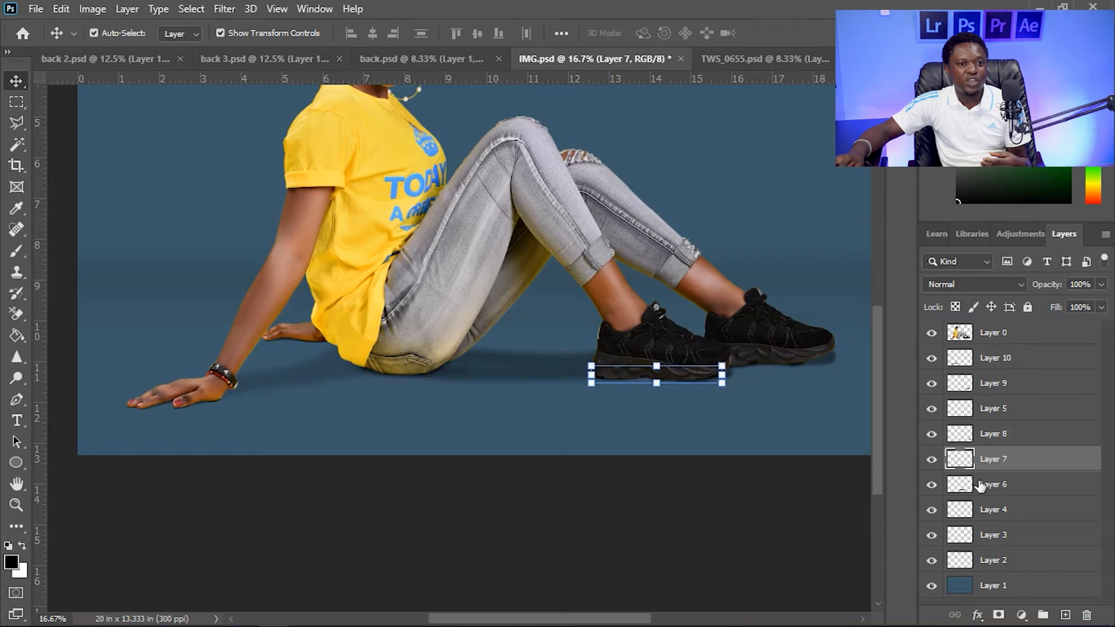
left_click(978, 490)
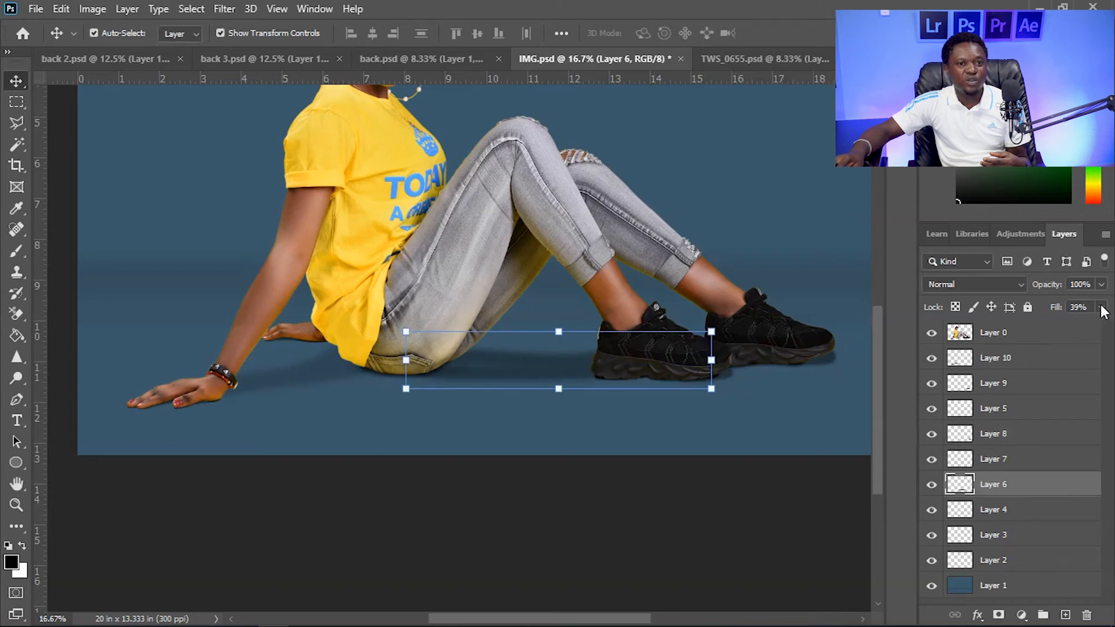
left_click_drag(1050, 327, 1047, 327)
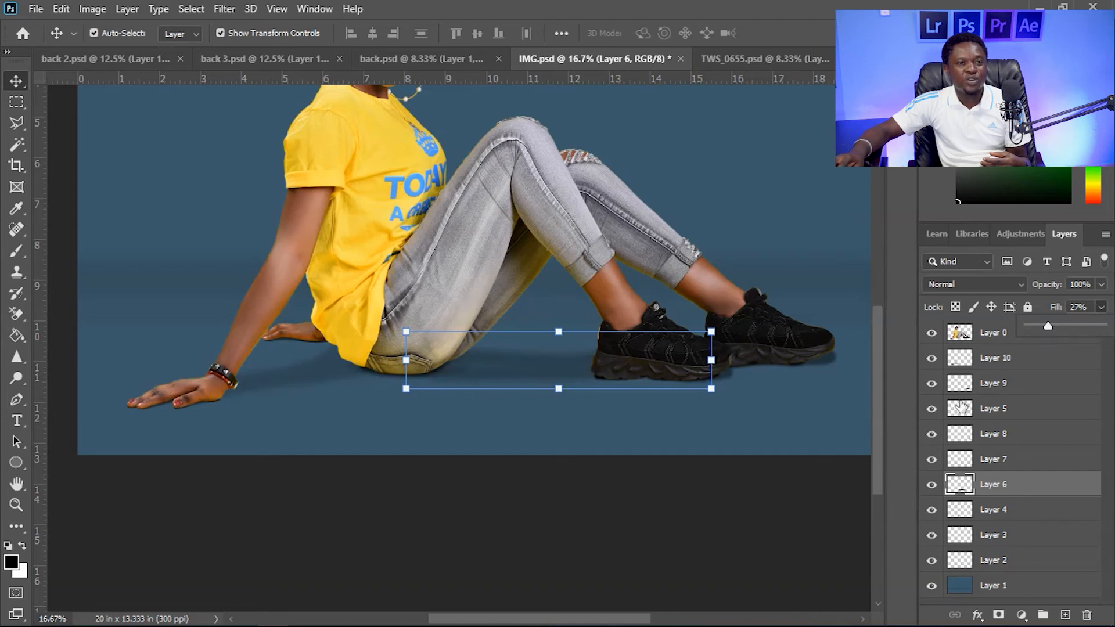
Check the shadows on Layers 4, 10 and 9, and reduce the fill of Layer 5 to 3%
left_click(971, 508)
left_click(972, 509)
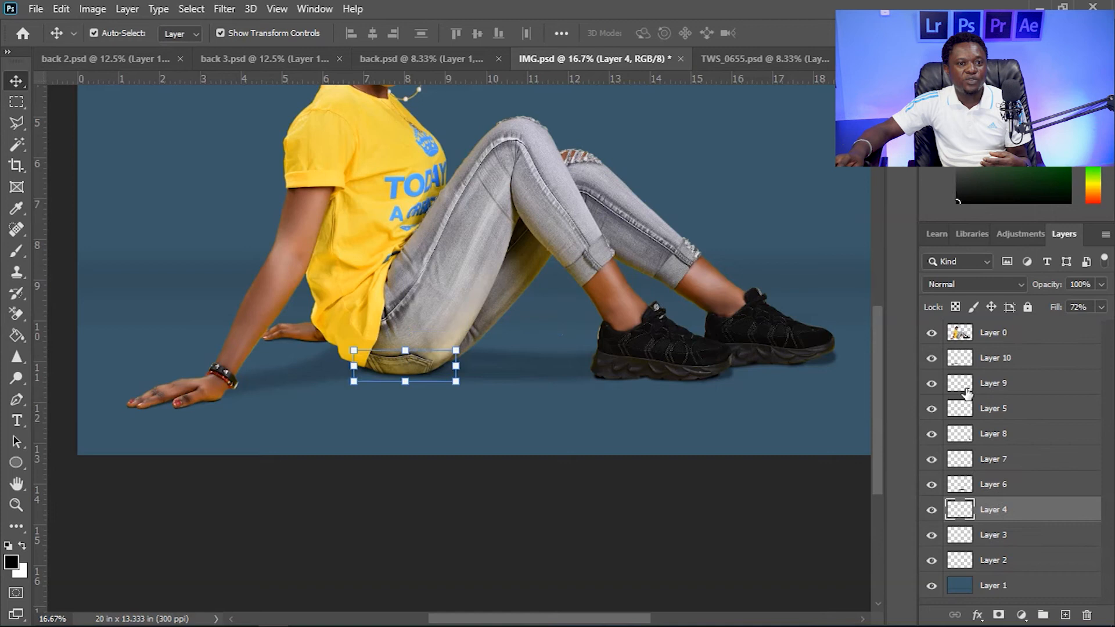
left_click(964, 359)
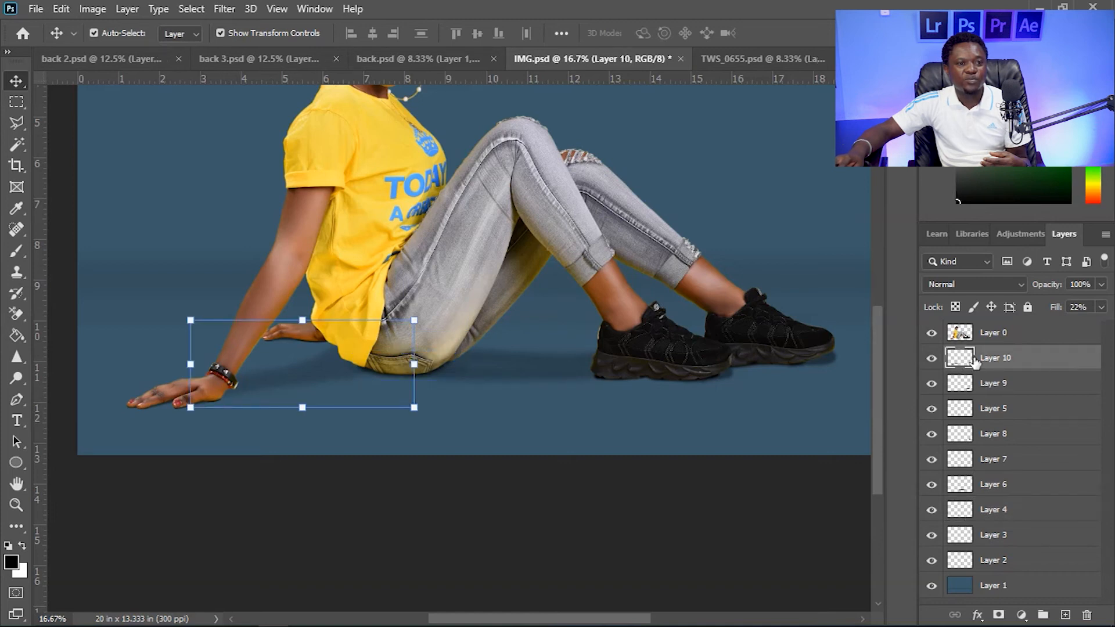
left_click(976, 385)
left_click(976, 410)
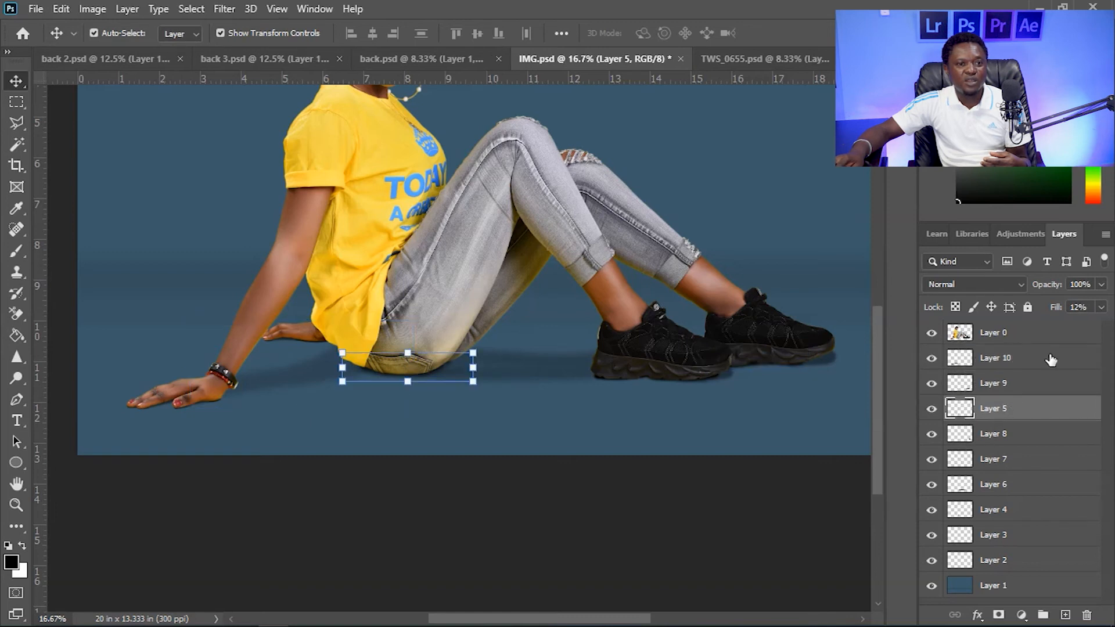
left_click(1103, 312)
left_click_drag(1034, 327, 1030, 327)
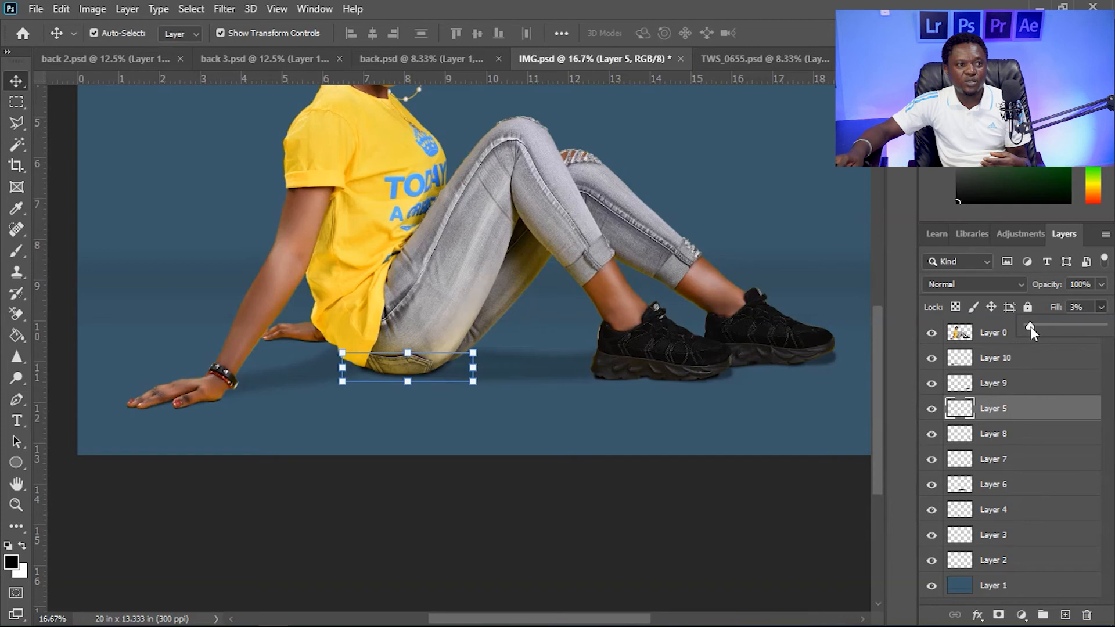
Check the shadows on Layers 8, 7 and 6, and lower the fill of Layer 4, the narrow hip shadow, to 38%
left_click(982, 435)
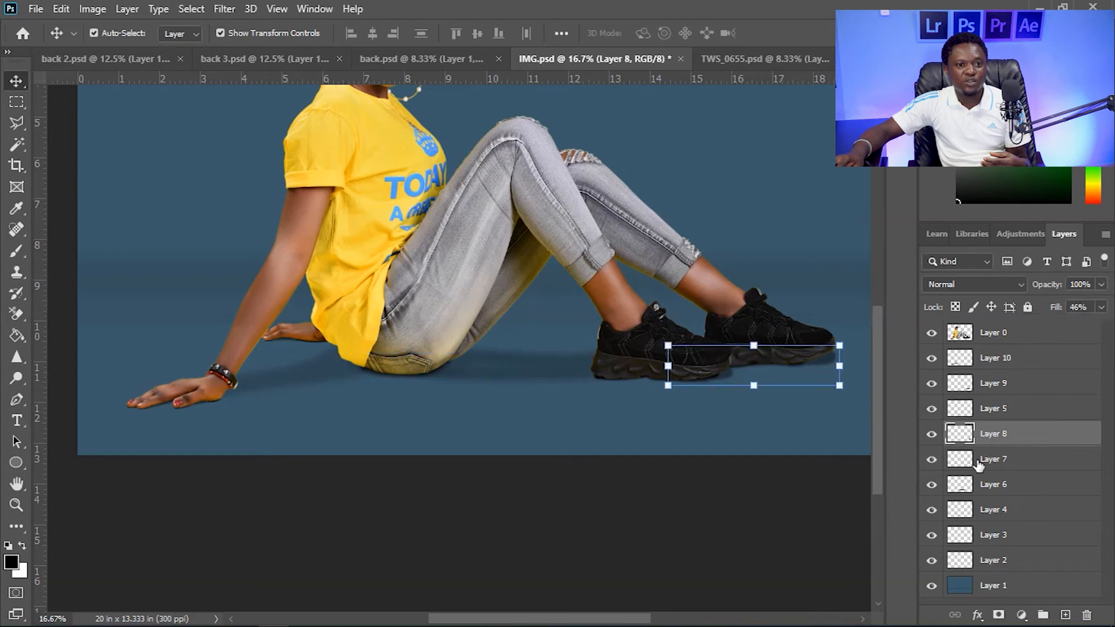
left_click(978, 461)
left_click(982, 484)
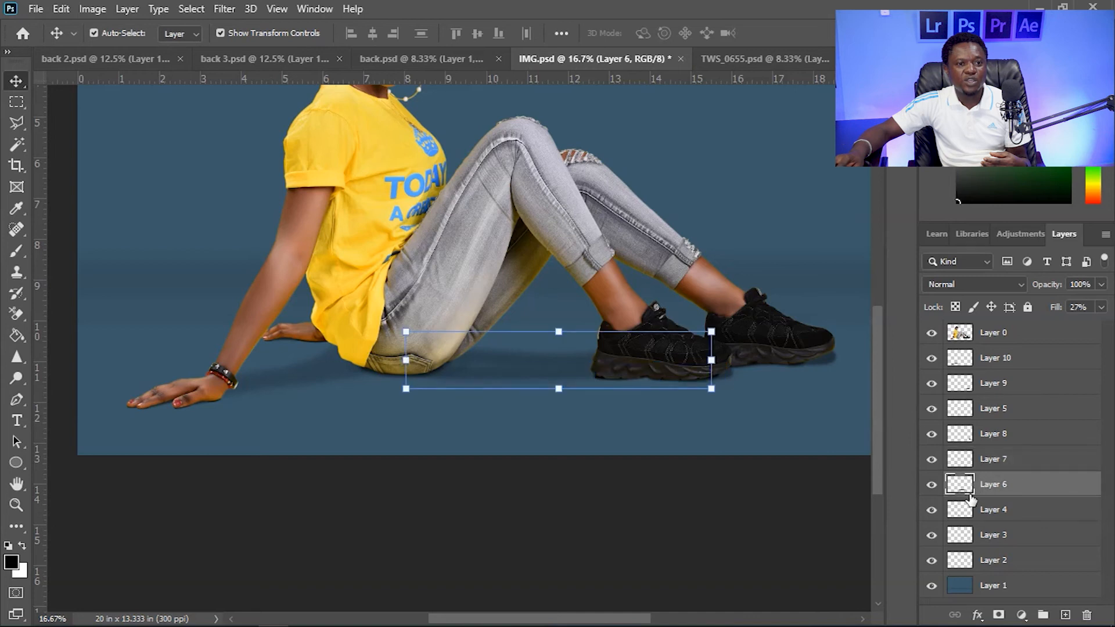
left_click(974, 511)
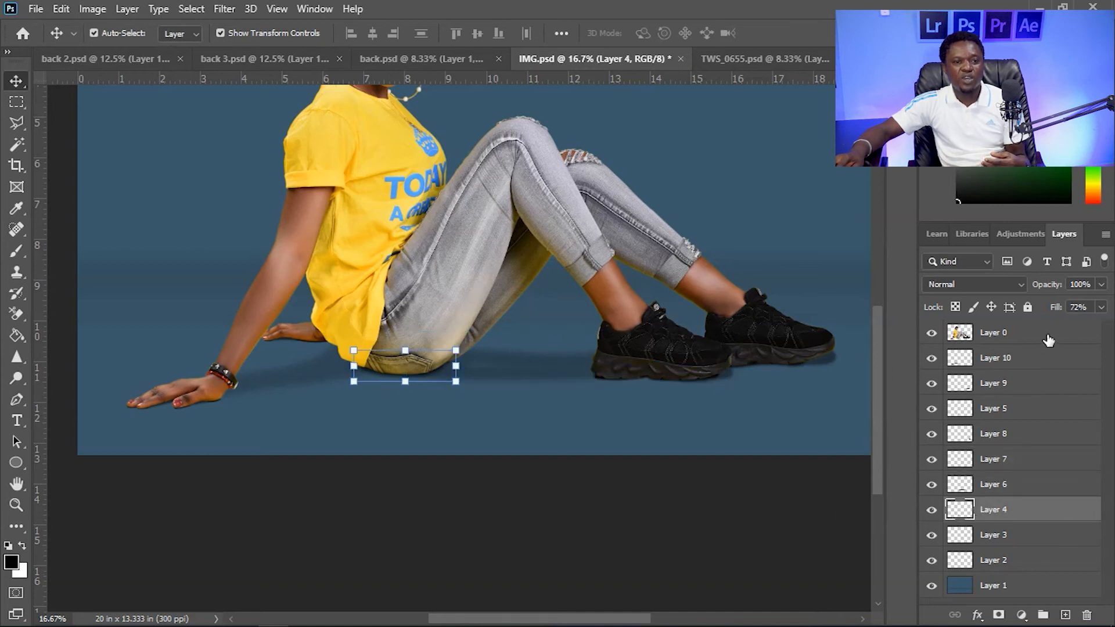
left_click(1101, 308)
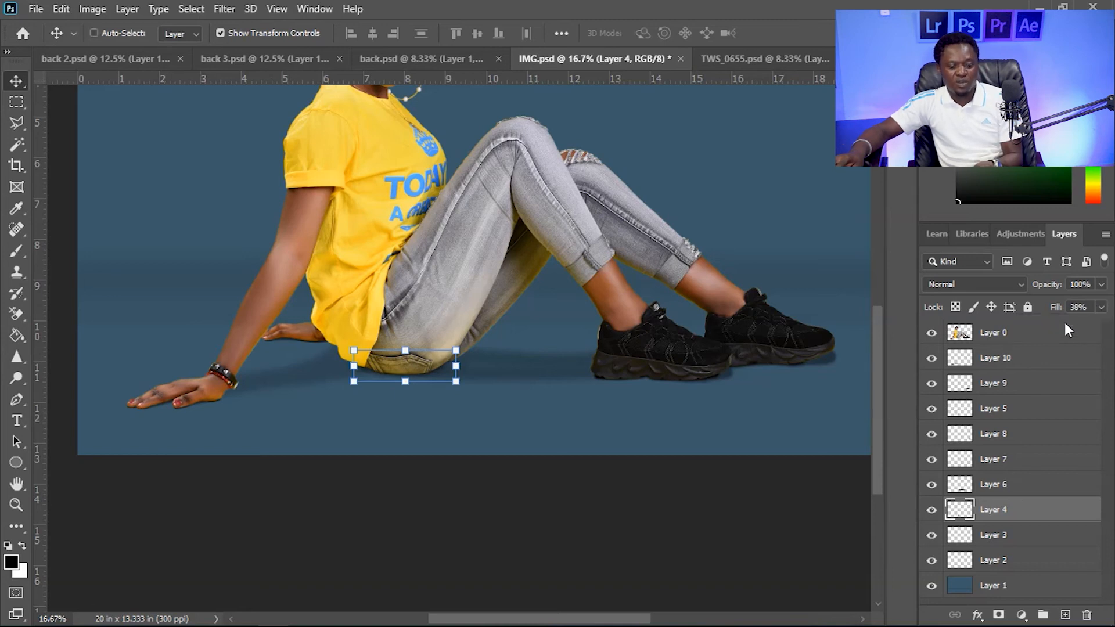
key("ctrl+minus")
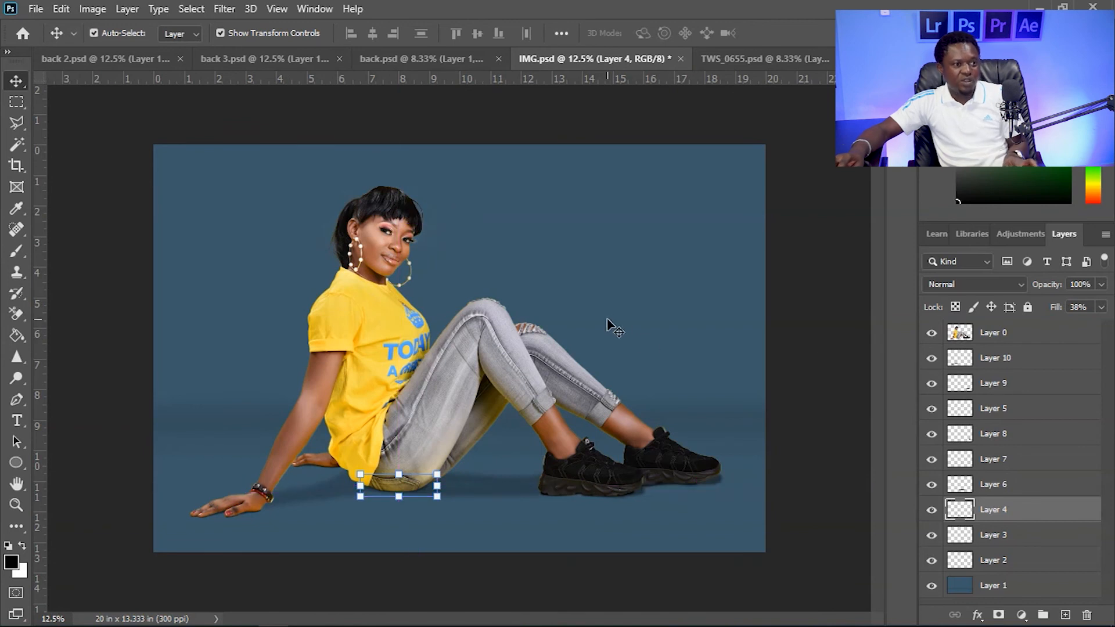
Group all the shadow layers, from Layer 2 up to Layer 10
left_click(17, 125)
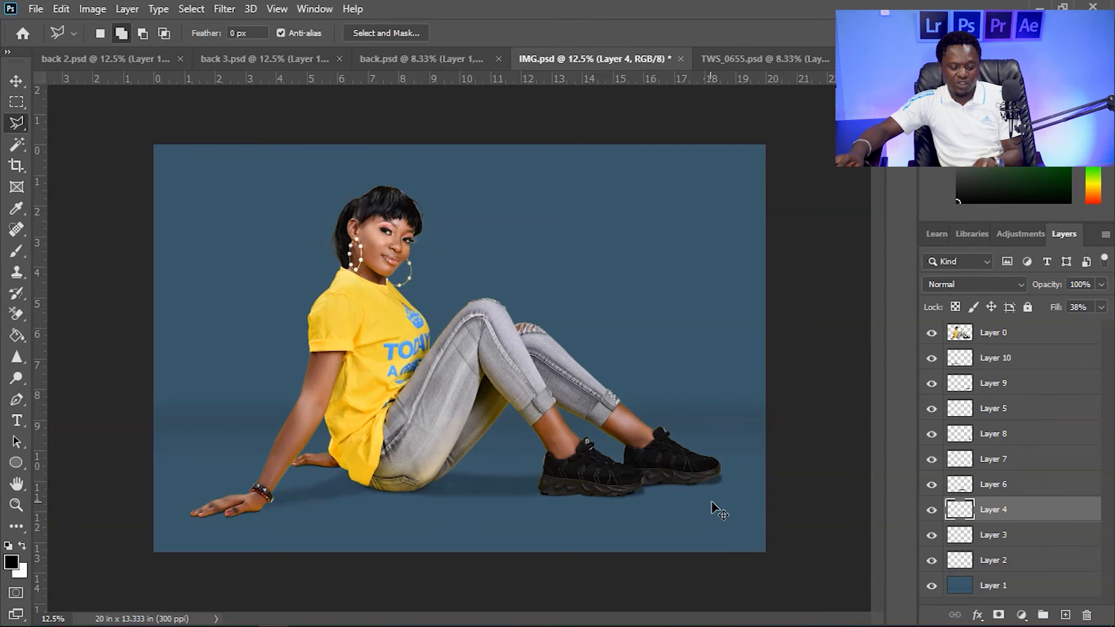
scroll(755, 522, "up", 1)
scroll(782, 527, "down", 2)
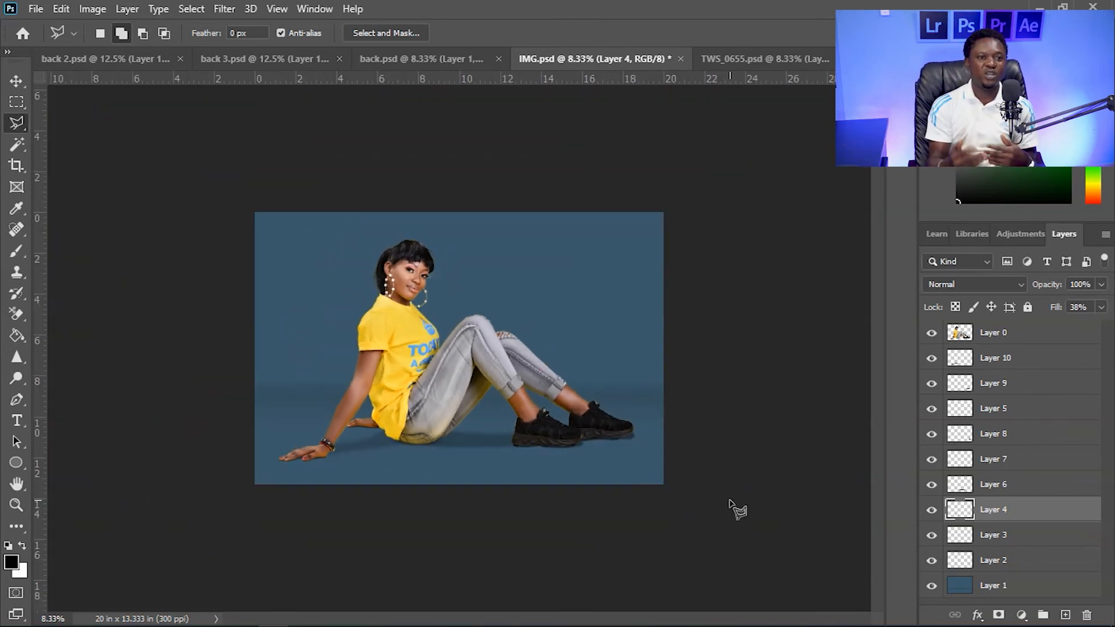
left_click(985, 564)
left_click(990, 360, "shift")
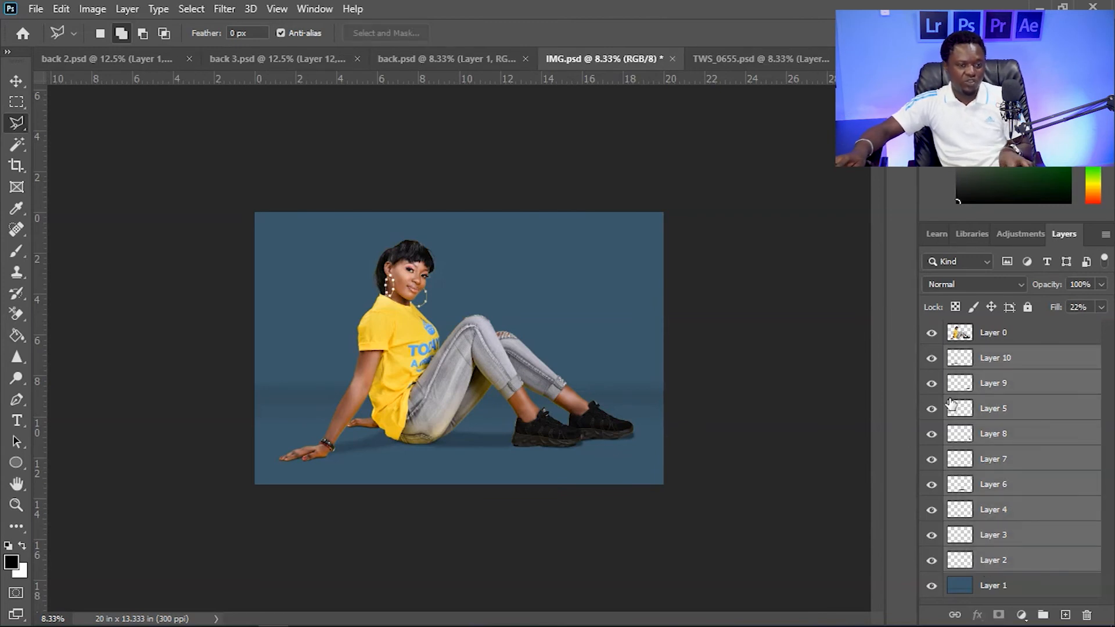
key("ctrl+g")
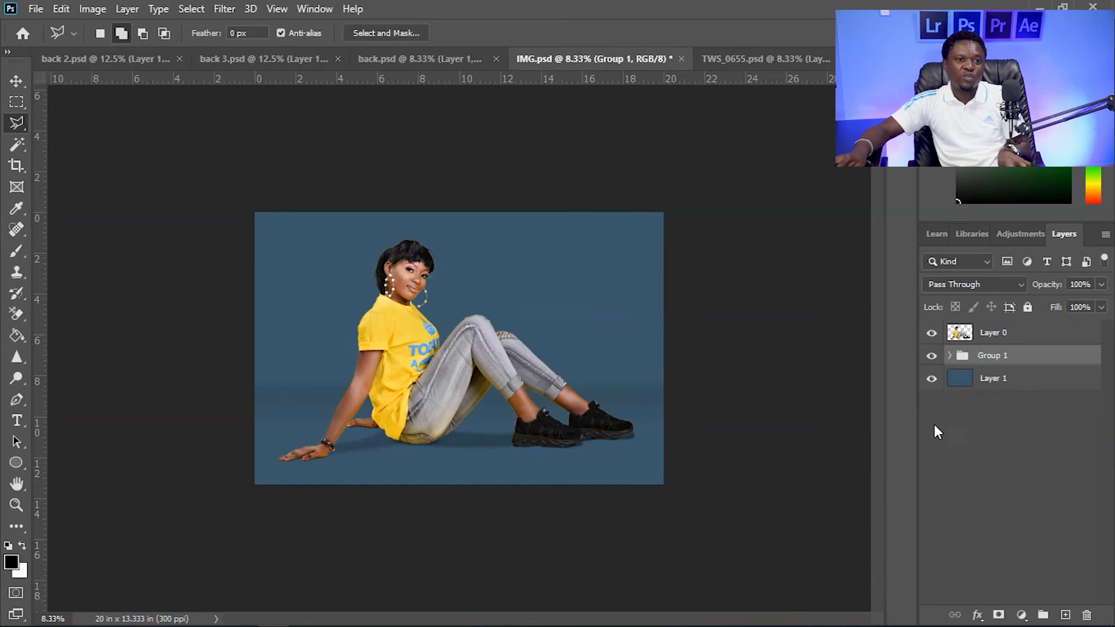
Toggle the visibility of the shadow group repeatedly to compare the seated model with and without shadows, leaving the group shown
left_click(931, 355)
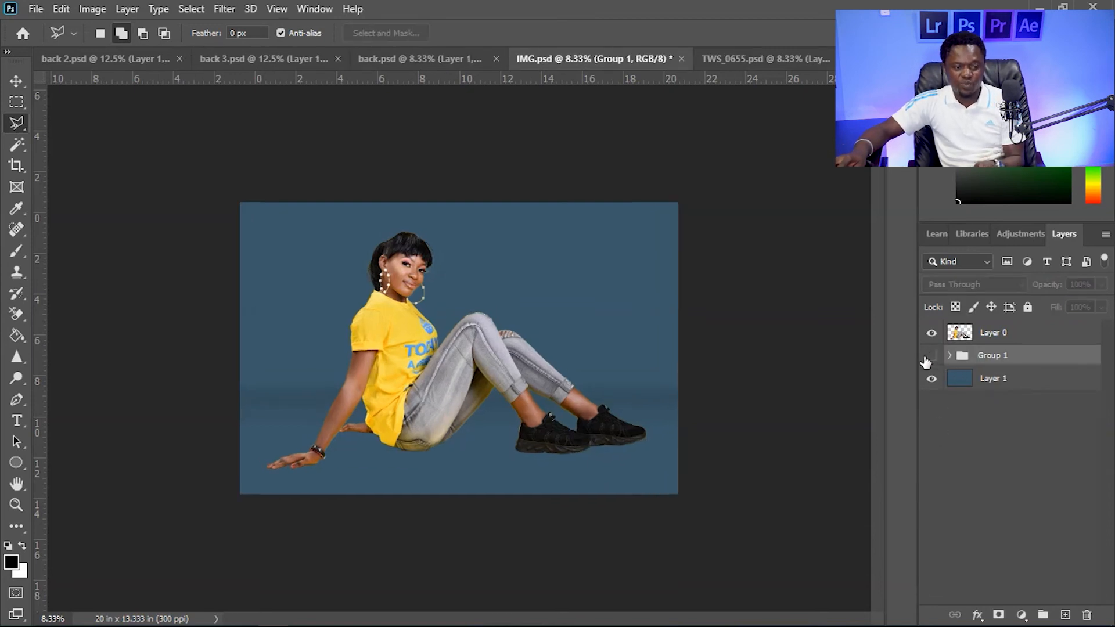
key("ctrl+plus")
key("ctrl+plus")
left_click_drag(652, 496, 640, 456)
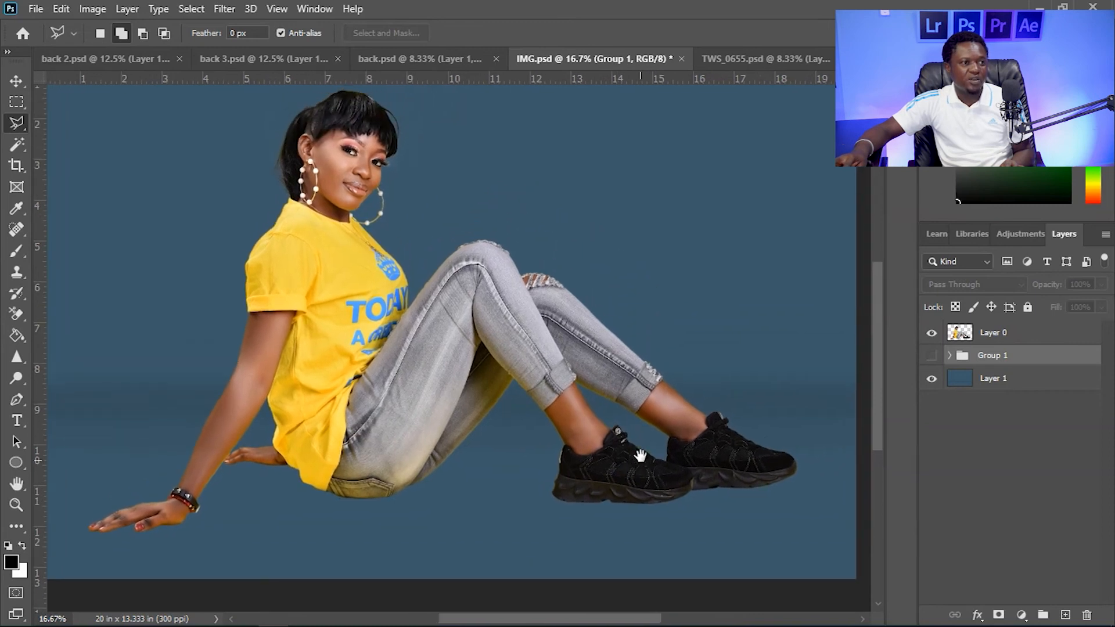
left_click(932, 359)
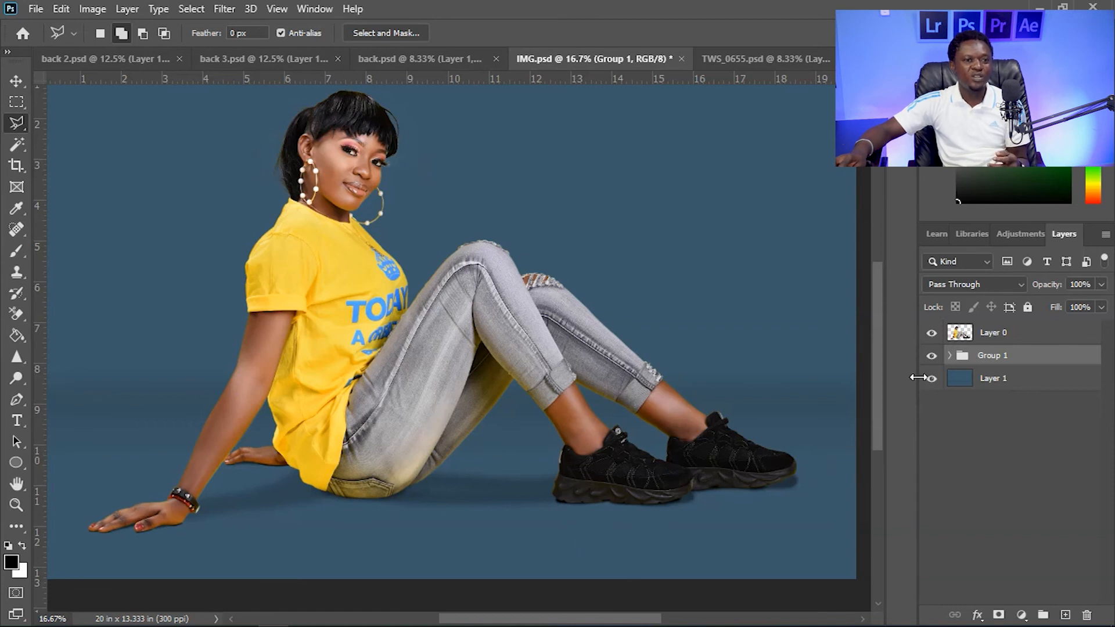
left_click(931, 357)
left_click(932, 357)
left_click(932, 357)
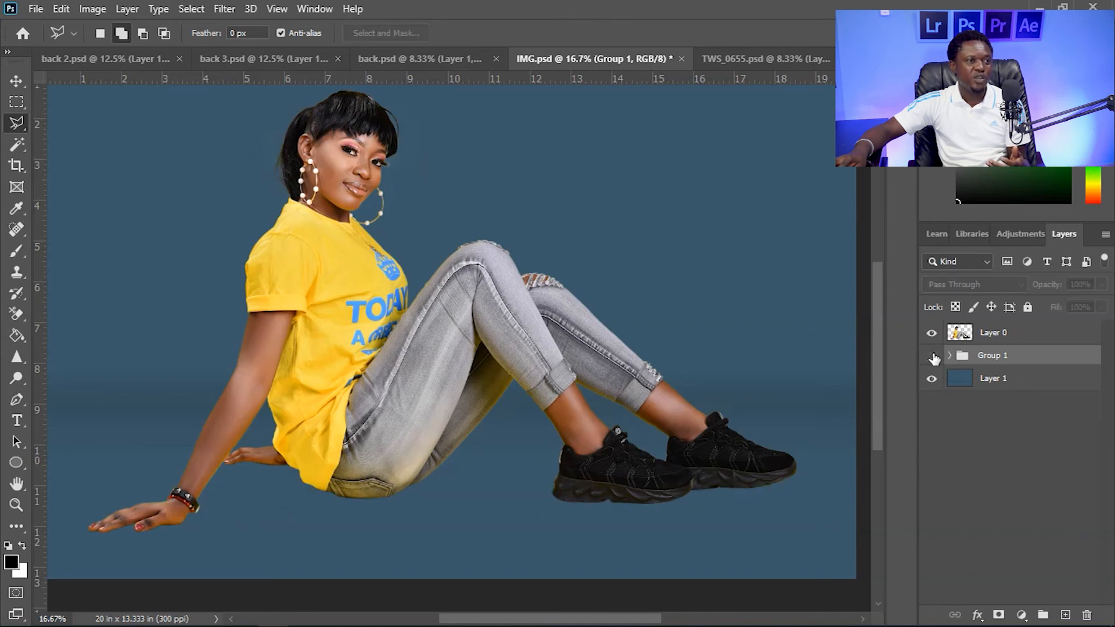
left_click(932, 356)
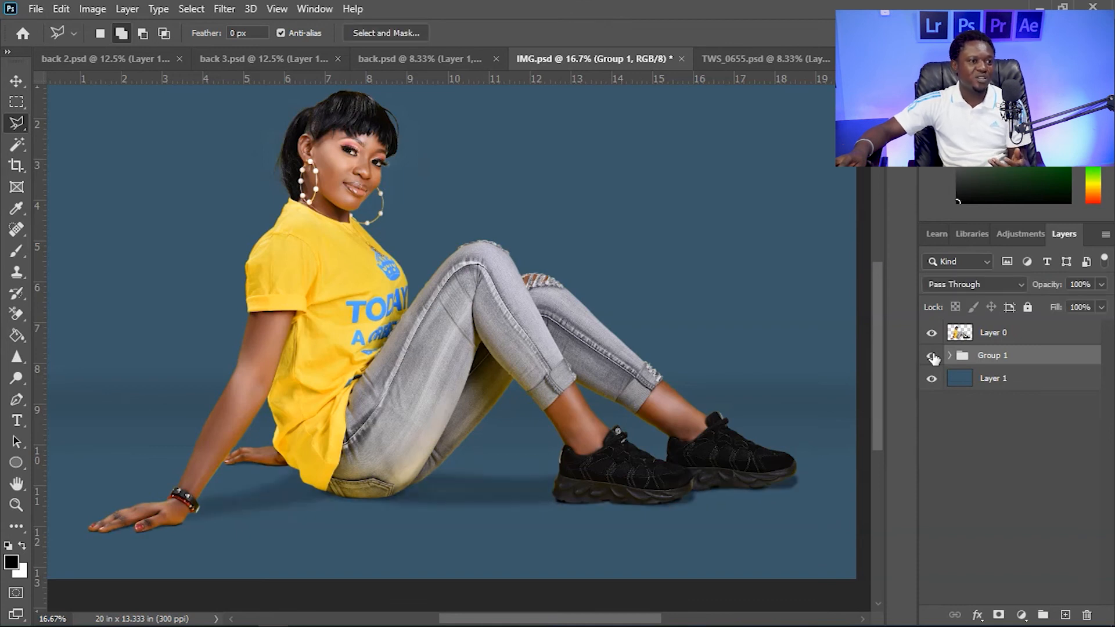
key("ctrl+minus")
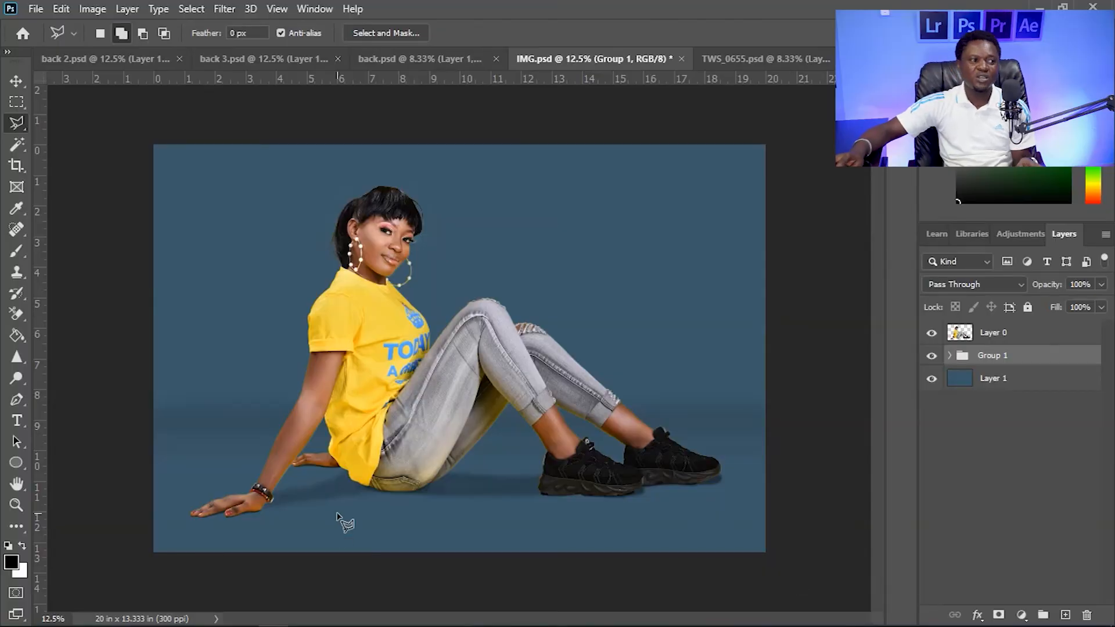
Copy the brown backdrop from back 3.psd into IMG.psd and place it beneath the shadow group, above the blue Layer 1
left_click(252, 58)
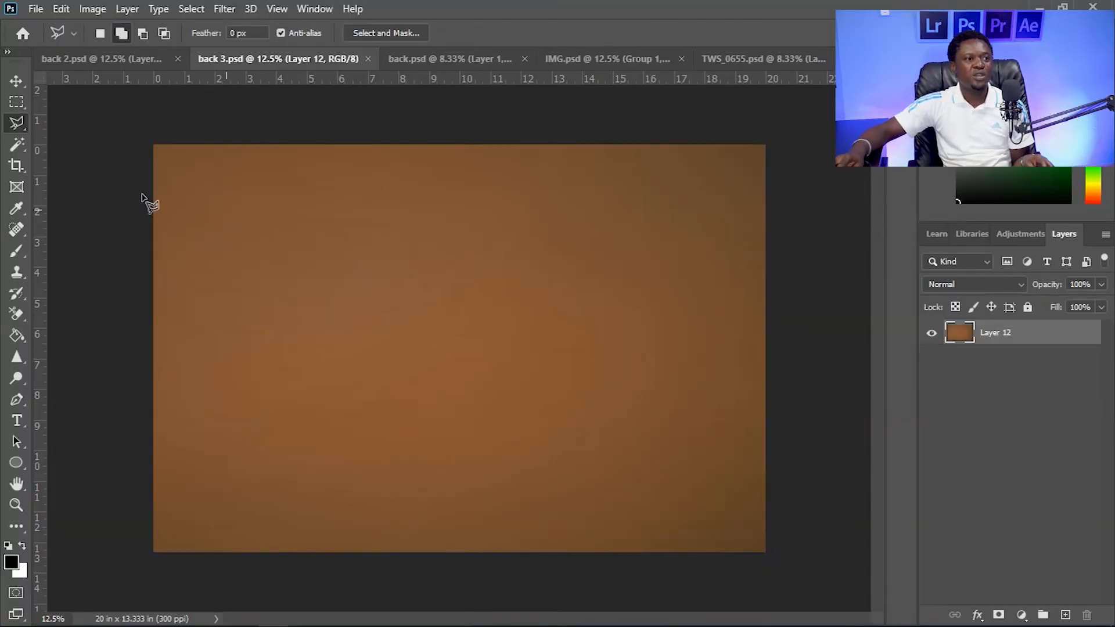
left_click(16, 81)
left_click_drag(571, 233, 550, 263)
left_click_drag(995, 366, 996, 399)
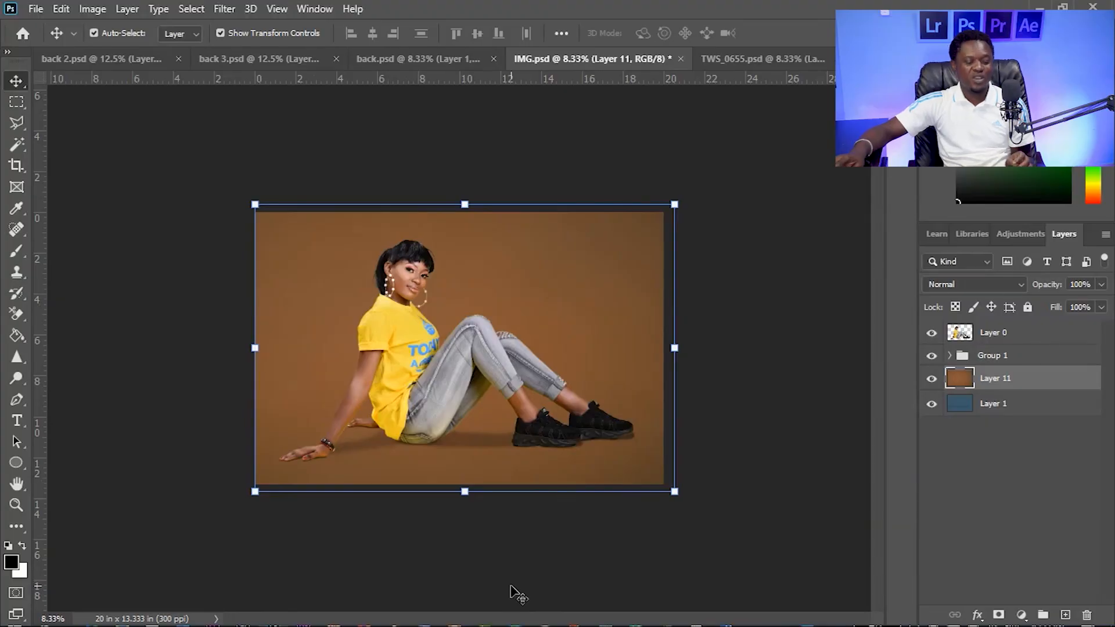
Examine how the hip, leg, shoe and hand shadows blend with the brown backdrop
key("ctrl+plus")
key("ctrl+plus")
key("ctrl+plus")
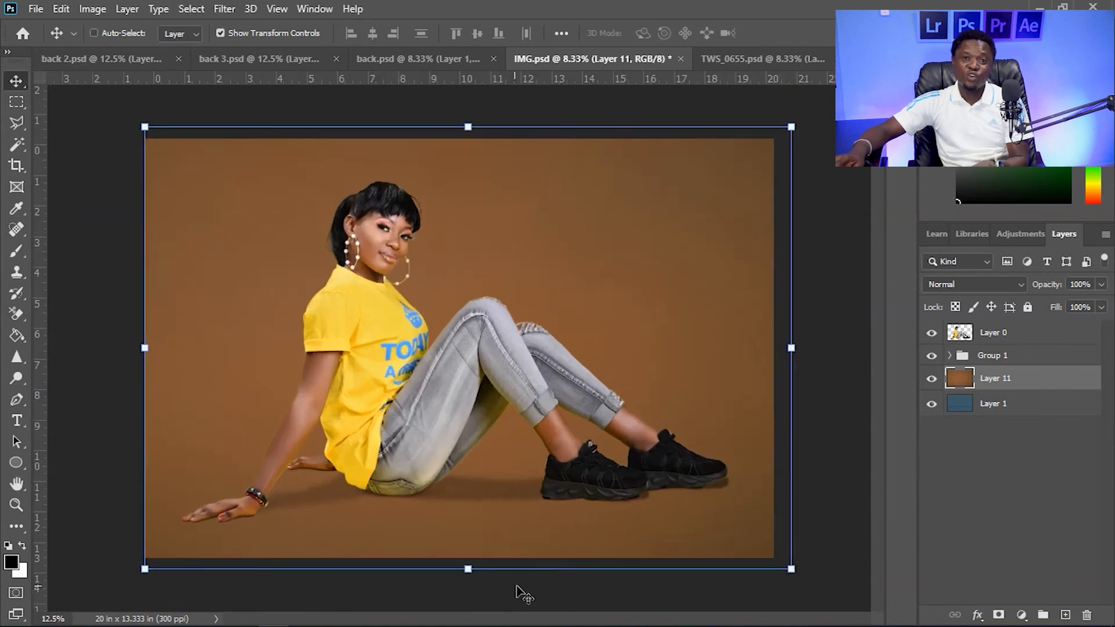
left_click_drag(507, 577, 552, 343)
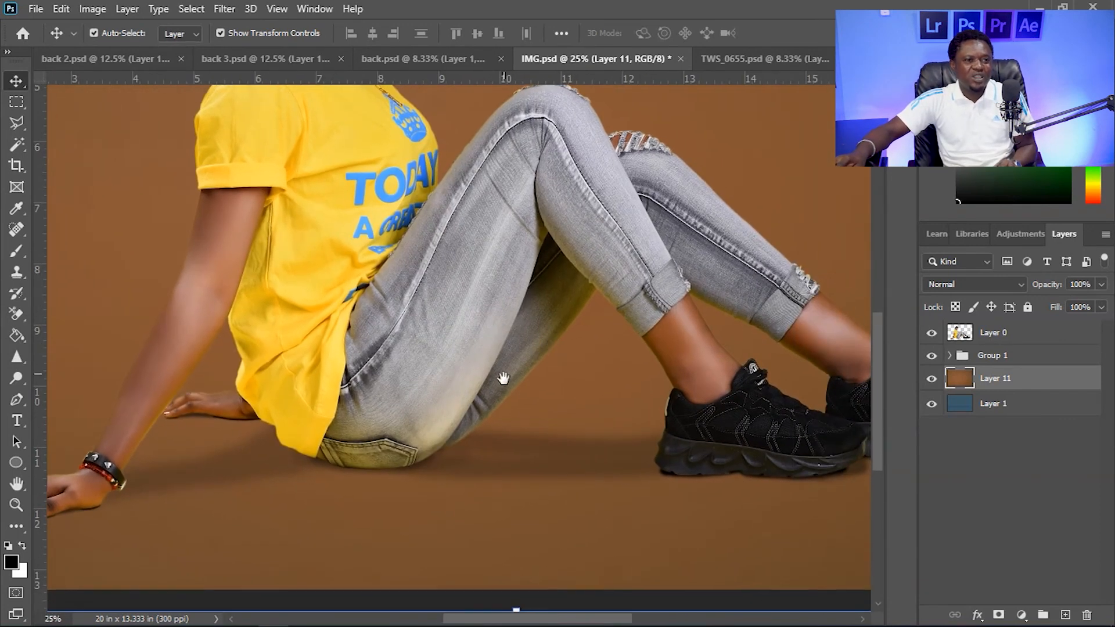
key("ctrl+minus")
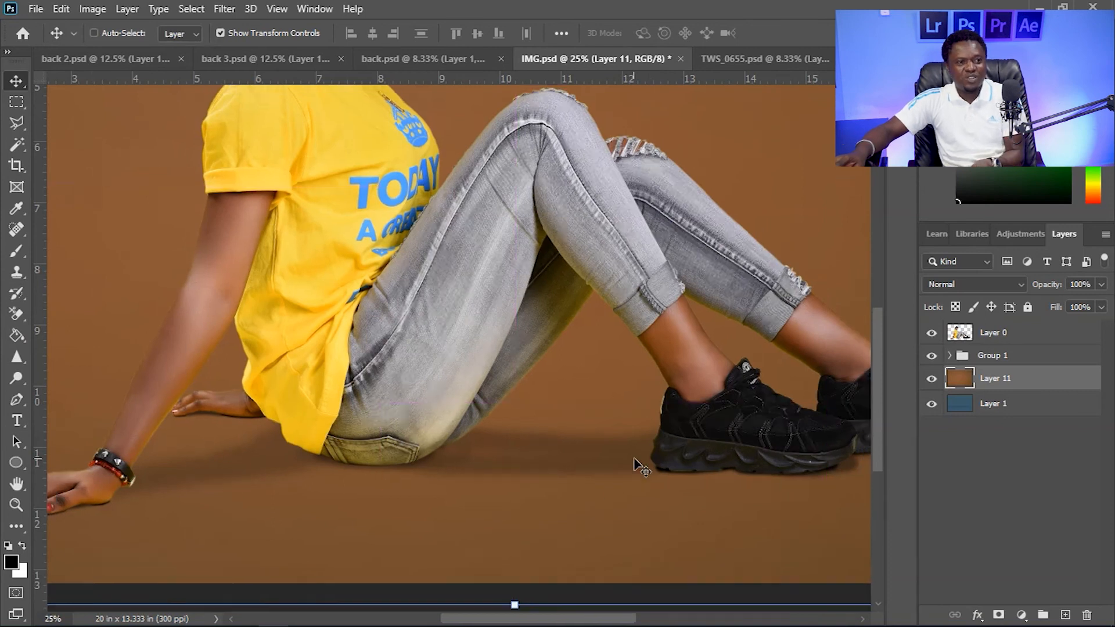
left_click_drag(483, 313, 624, 463)
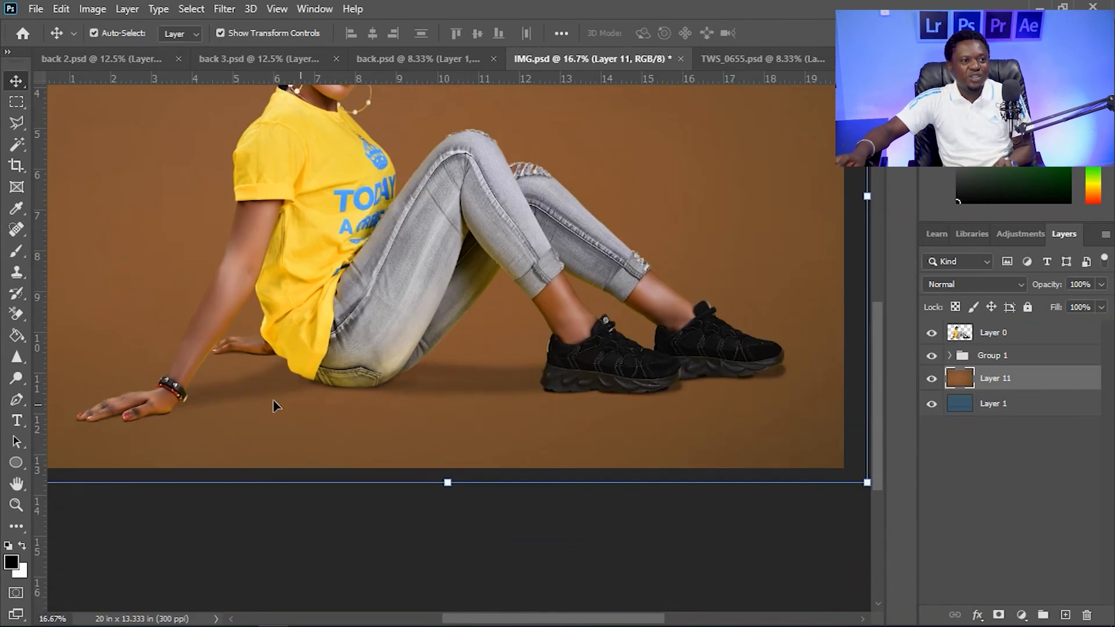
Expand the shadow group and check the shadows on Layers 6, 9, 5 and 10, then review the whole composite
left_click(17, 295)
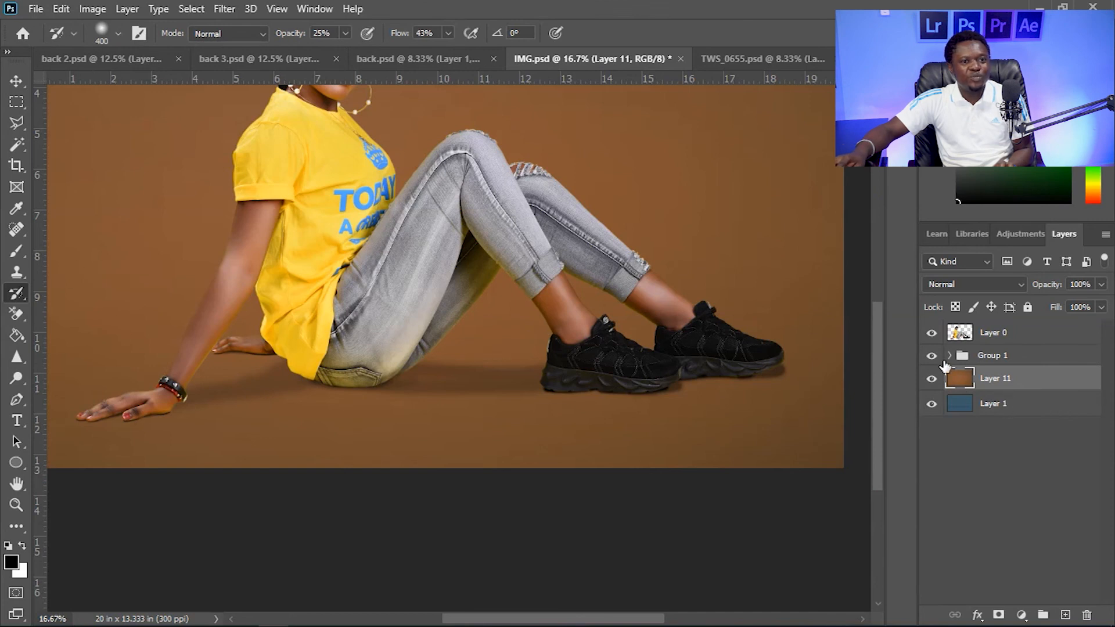
left_click(949, 356)
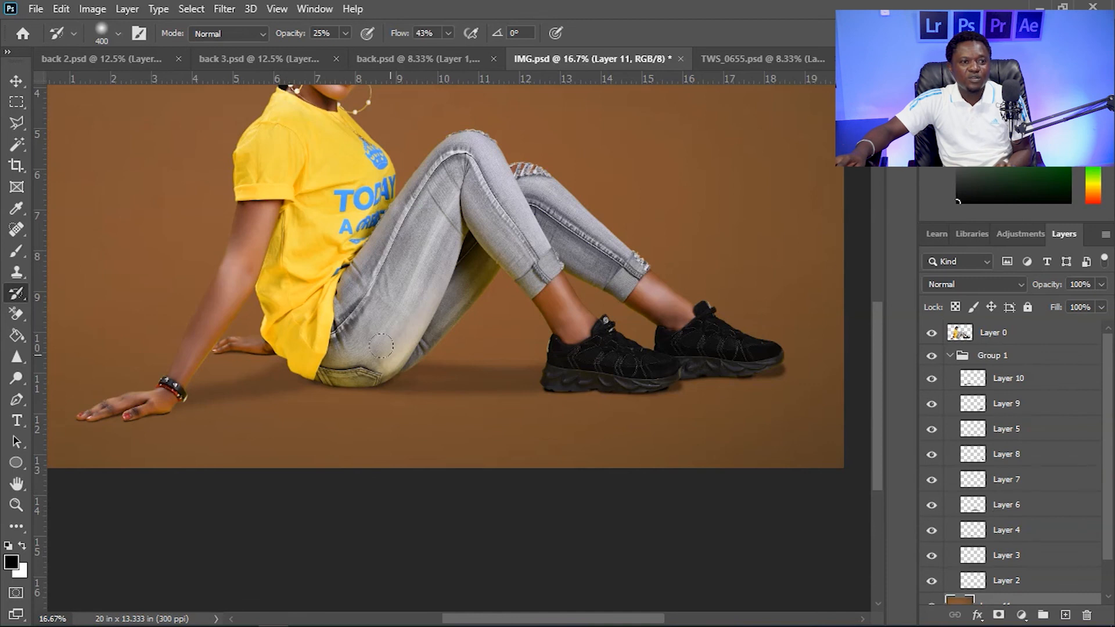
left_click(981, 506)
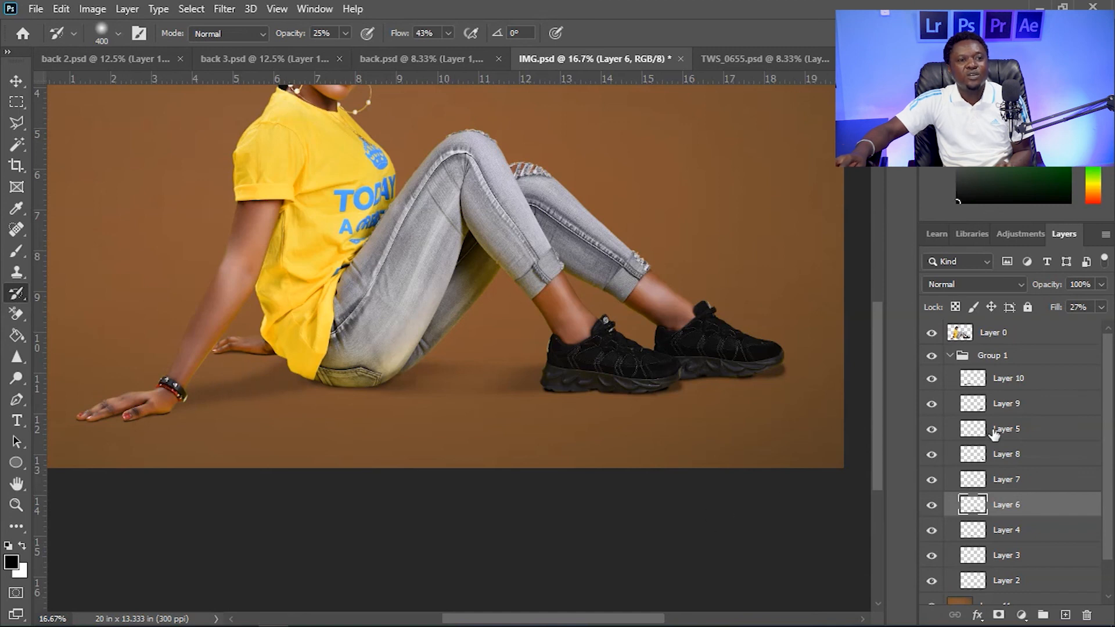
left_click(994, 406)
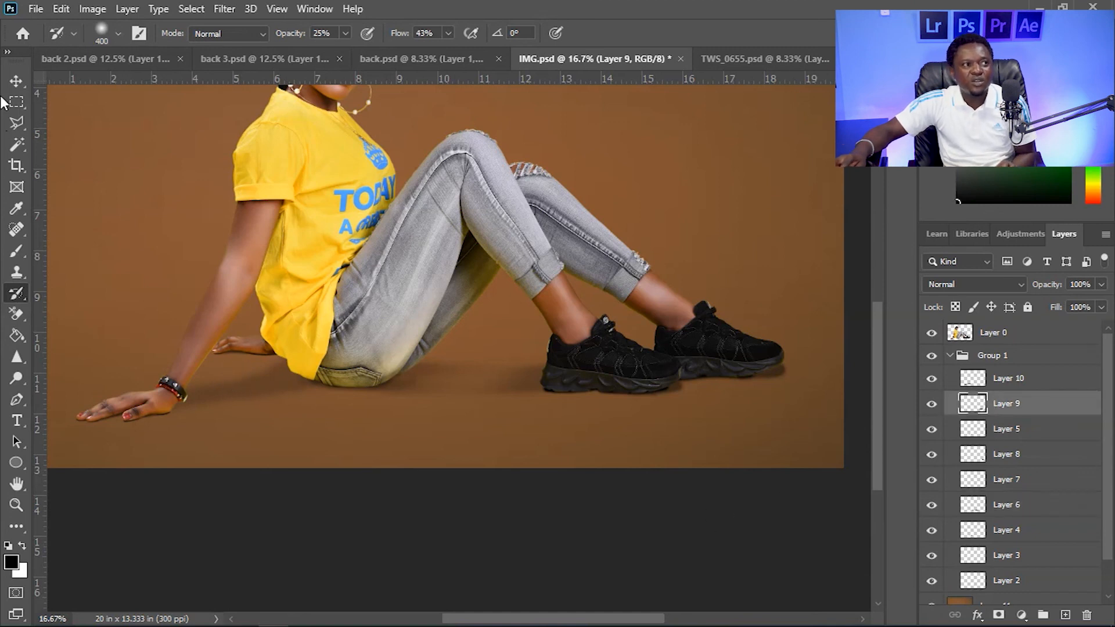
left_click(16, 81)
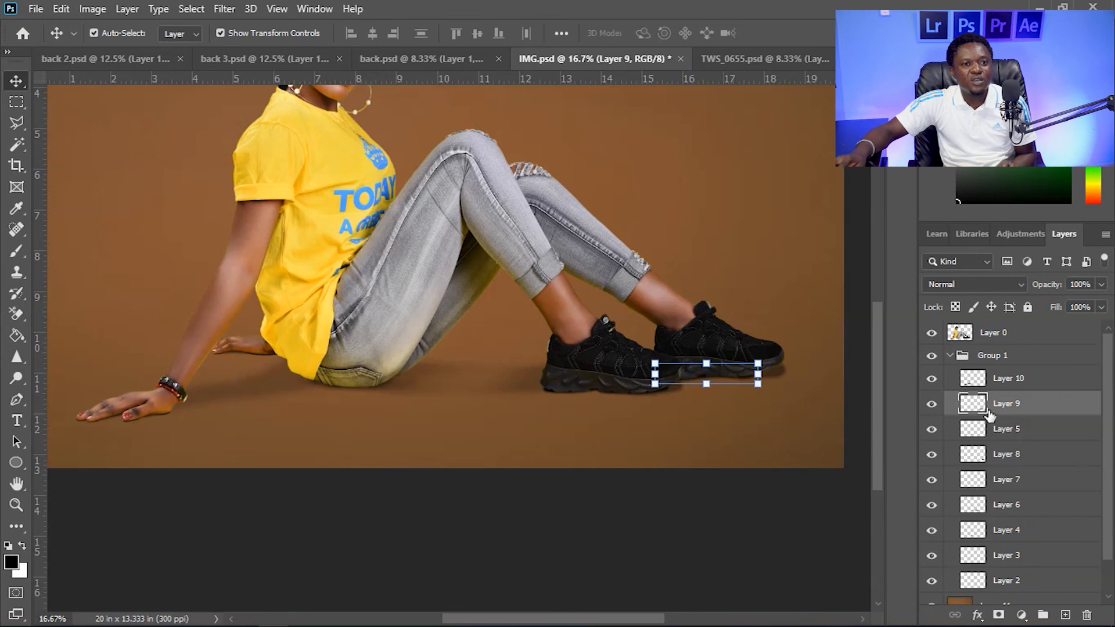
left_click(997, 427)
left_click(1000, 381)
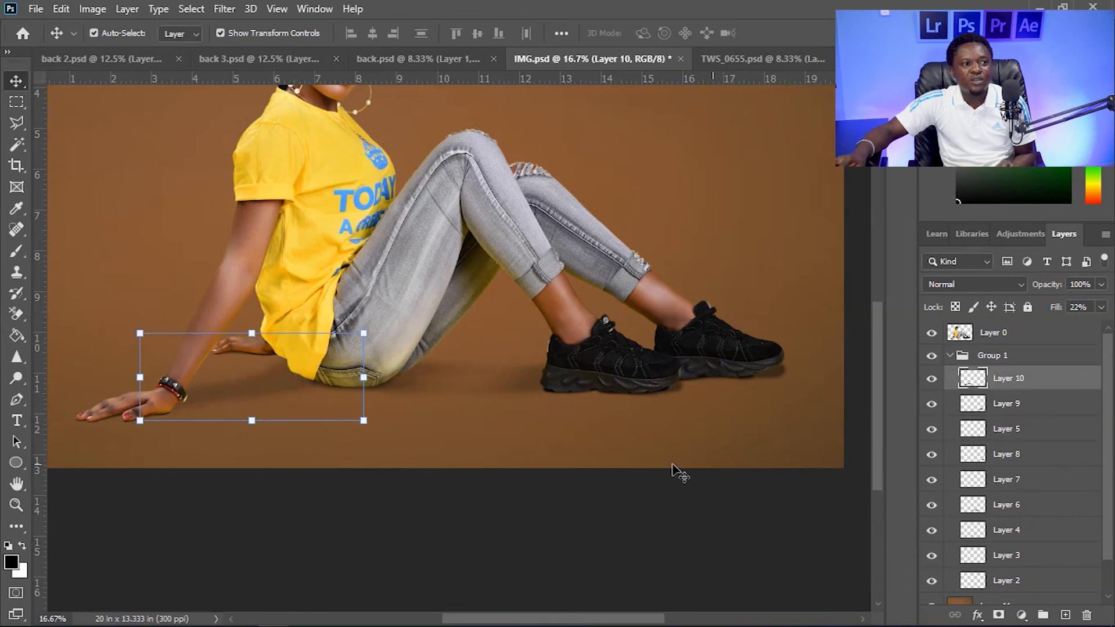
left_click(16, 294)
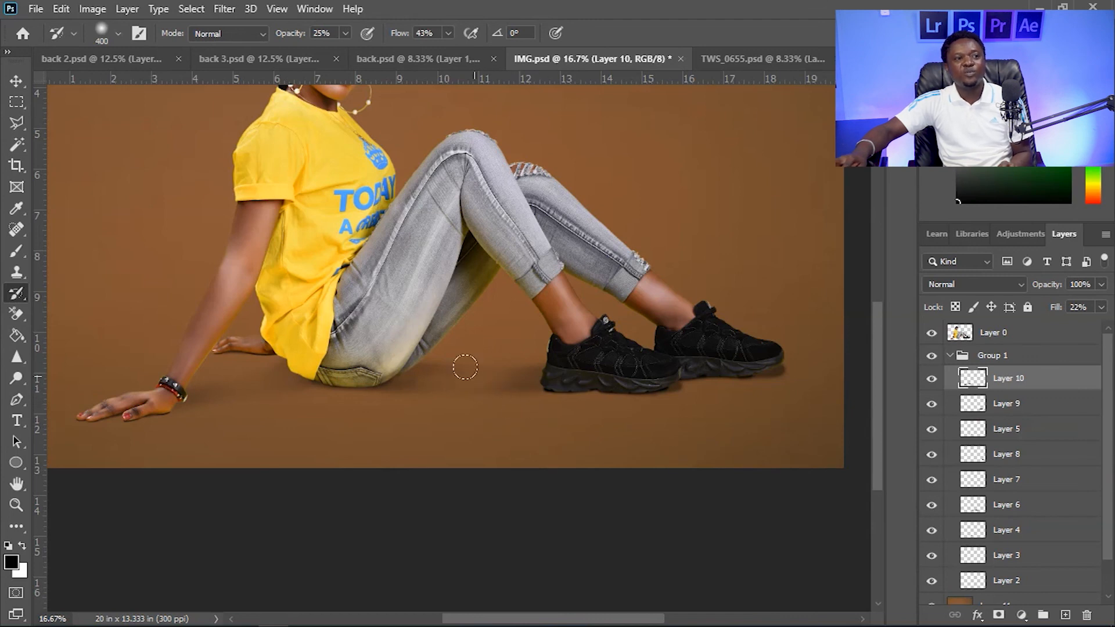
scroll(729, 485, "up", 3)
key("ctrl+minus")
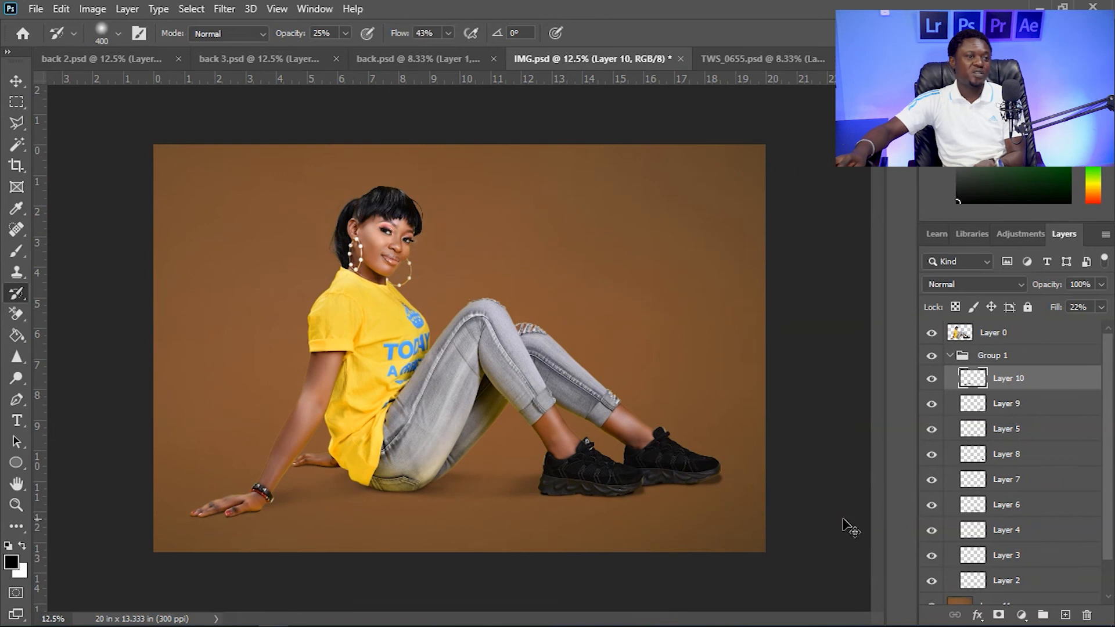